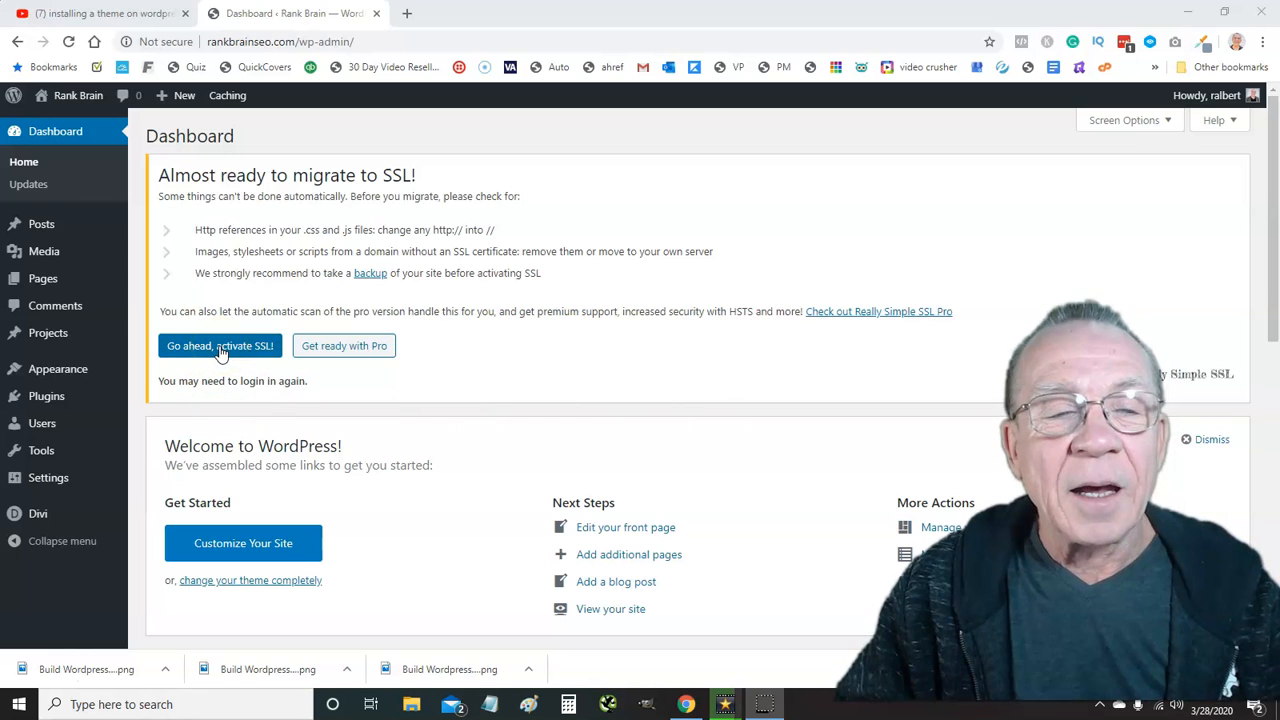
Activate SSL on the site, then log back in to WordPress over https
left_click(221, 350)
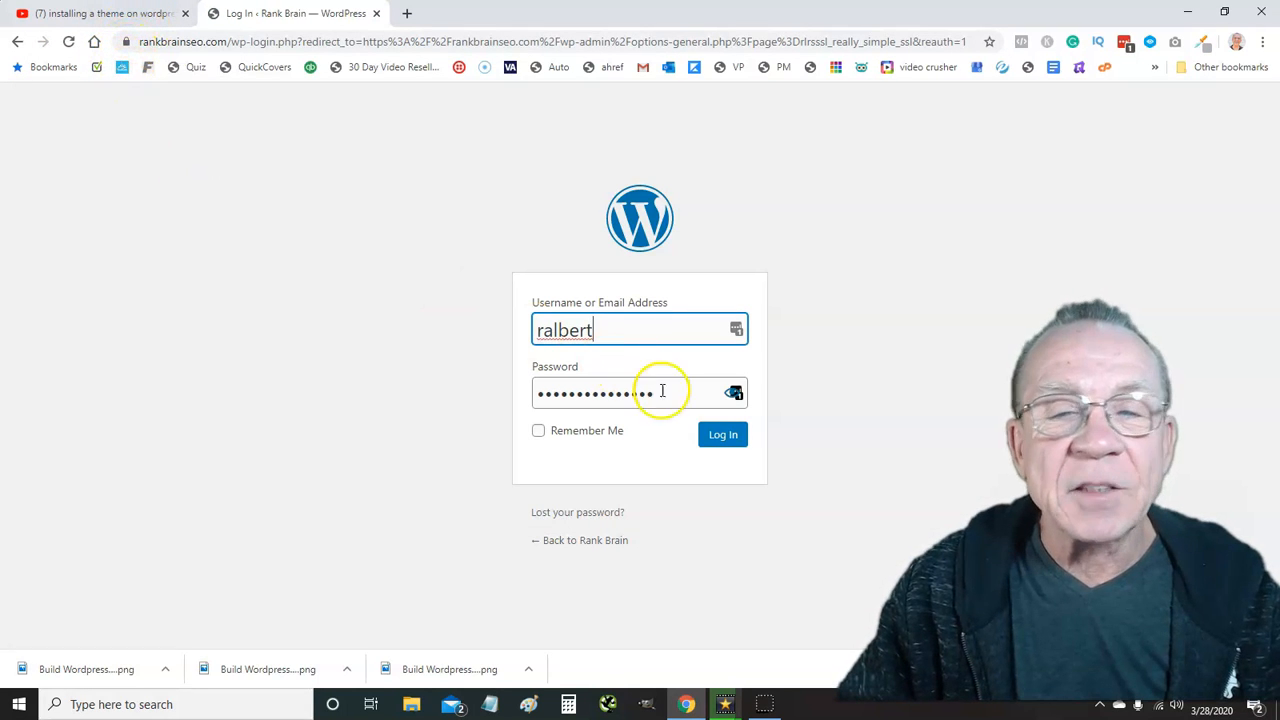
left_click(719, 437)
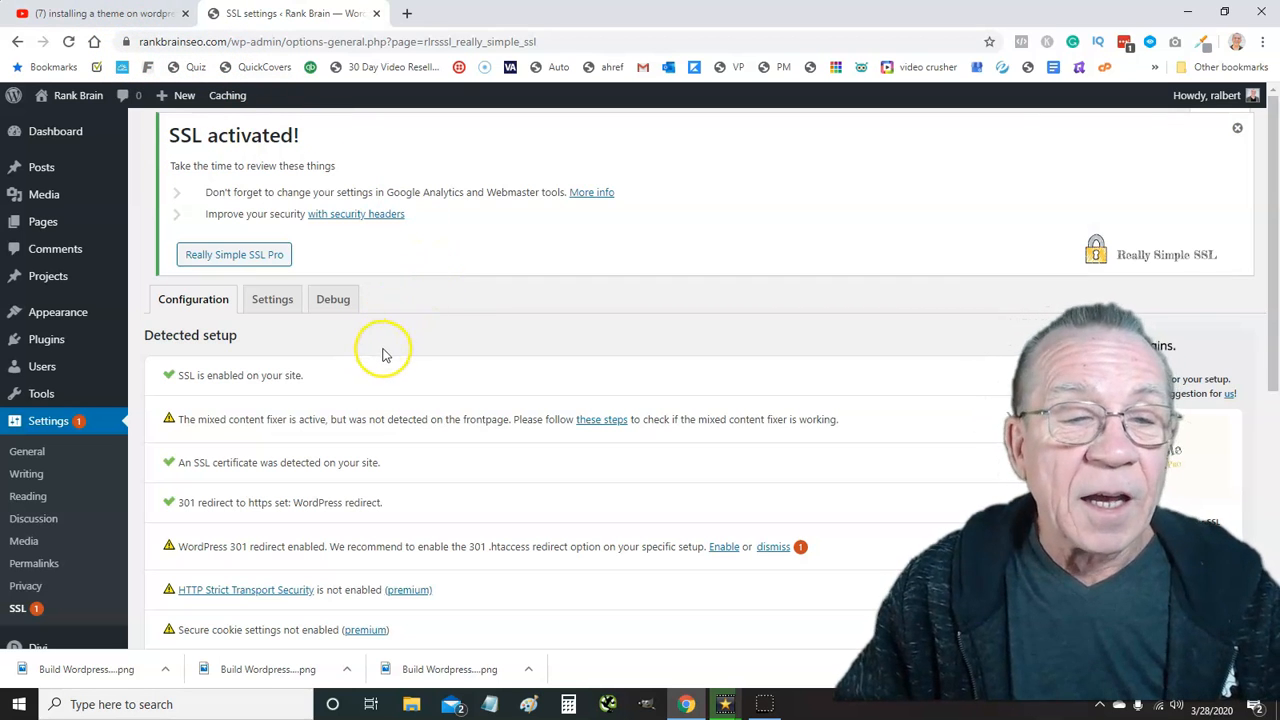
Turn on the 301 .htaccess redirect, save the SSL settings, and close the 'SSL activated!' notice
scroll(380, 354, "down", 1)
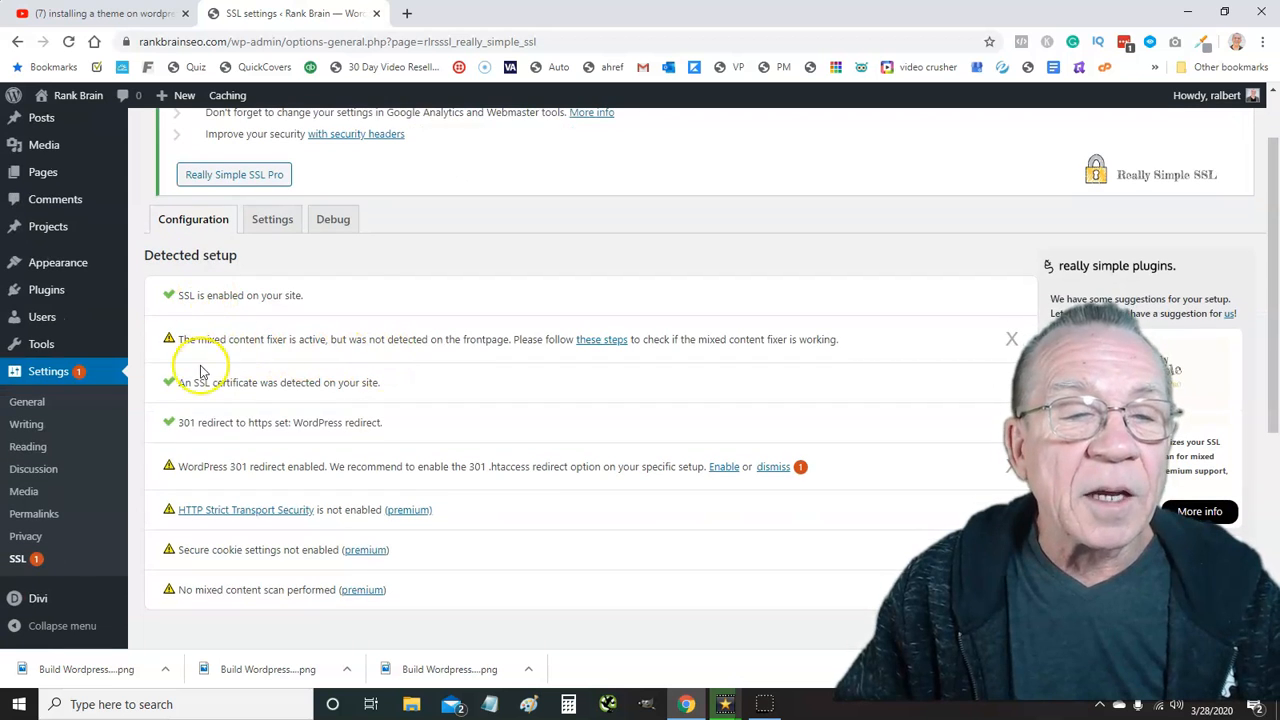
scroll(186, 345, "down", 1)
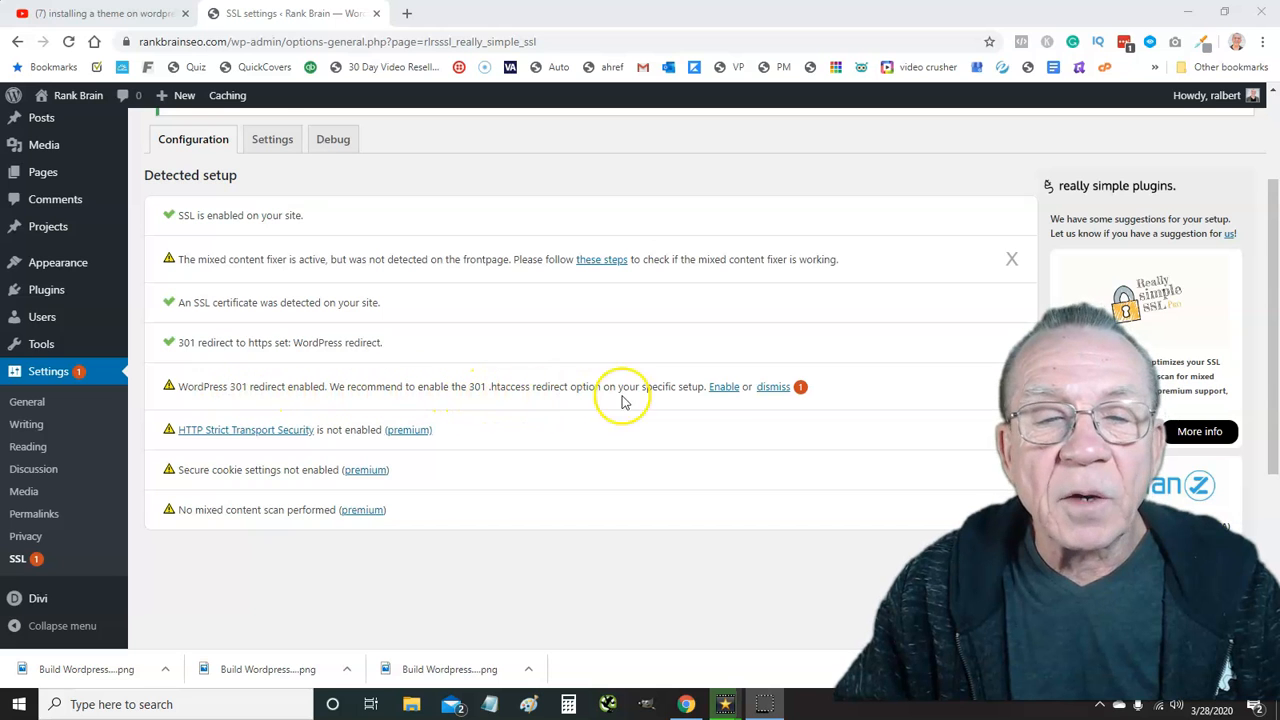
left_click(723, 388)
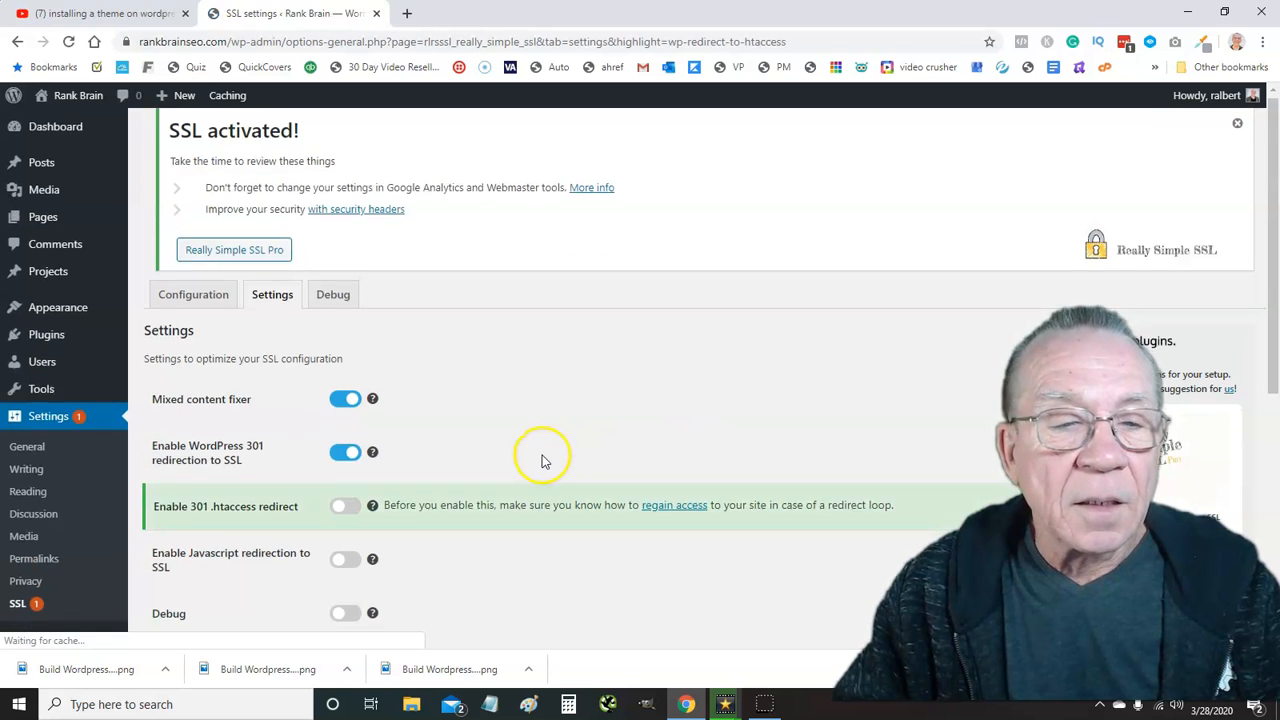
left_click(352, 432)
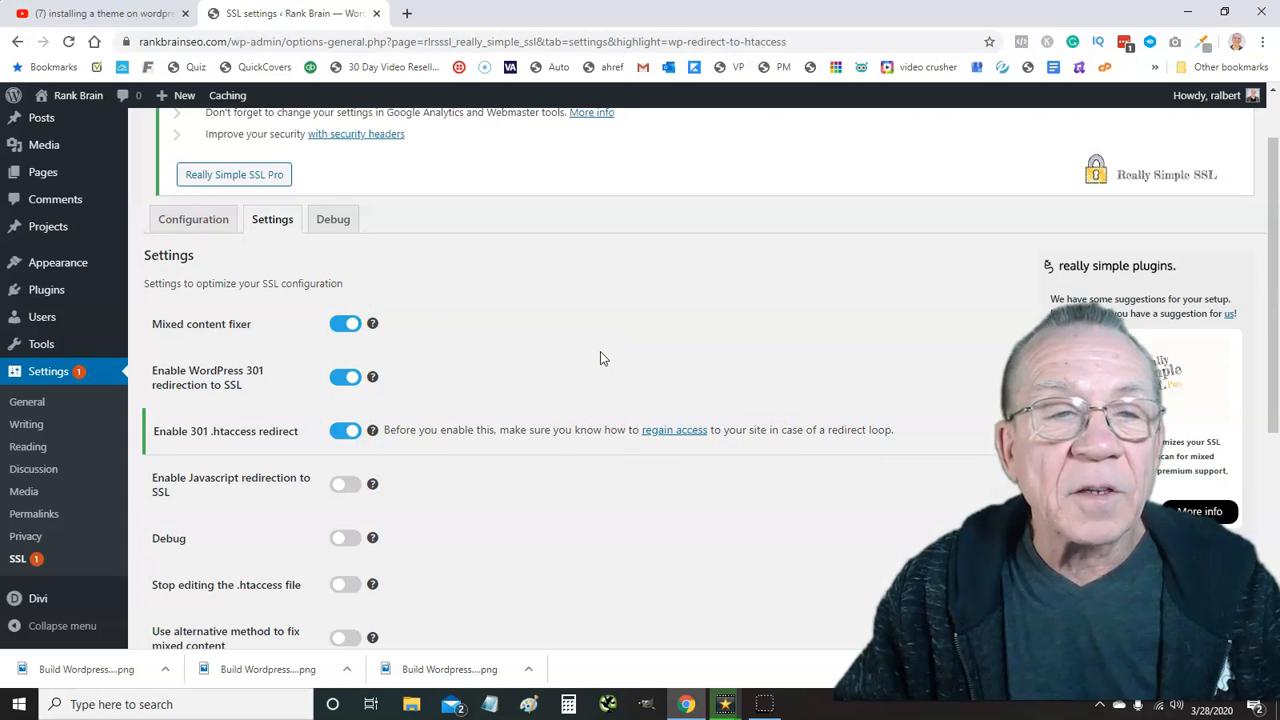
scroll(597, 354, "down", 3)
left_click(165, 548)
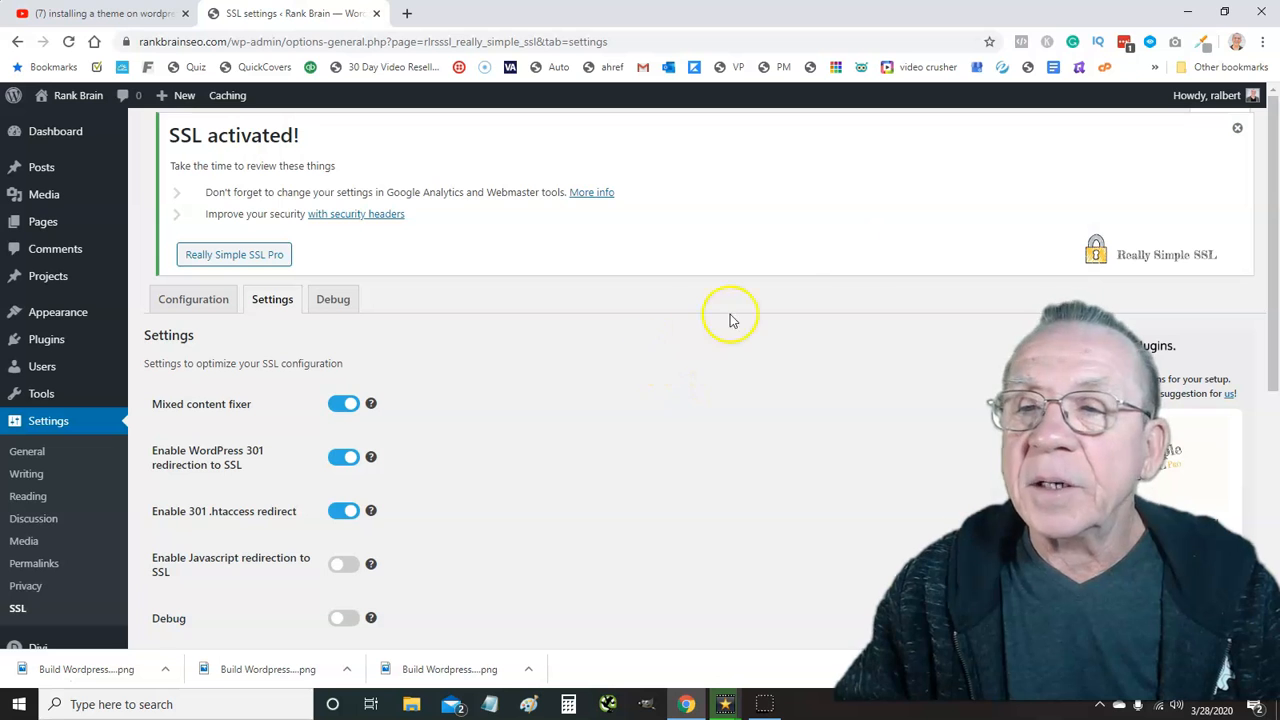
left_click(1236, 129)
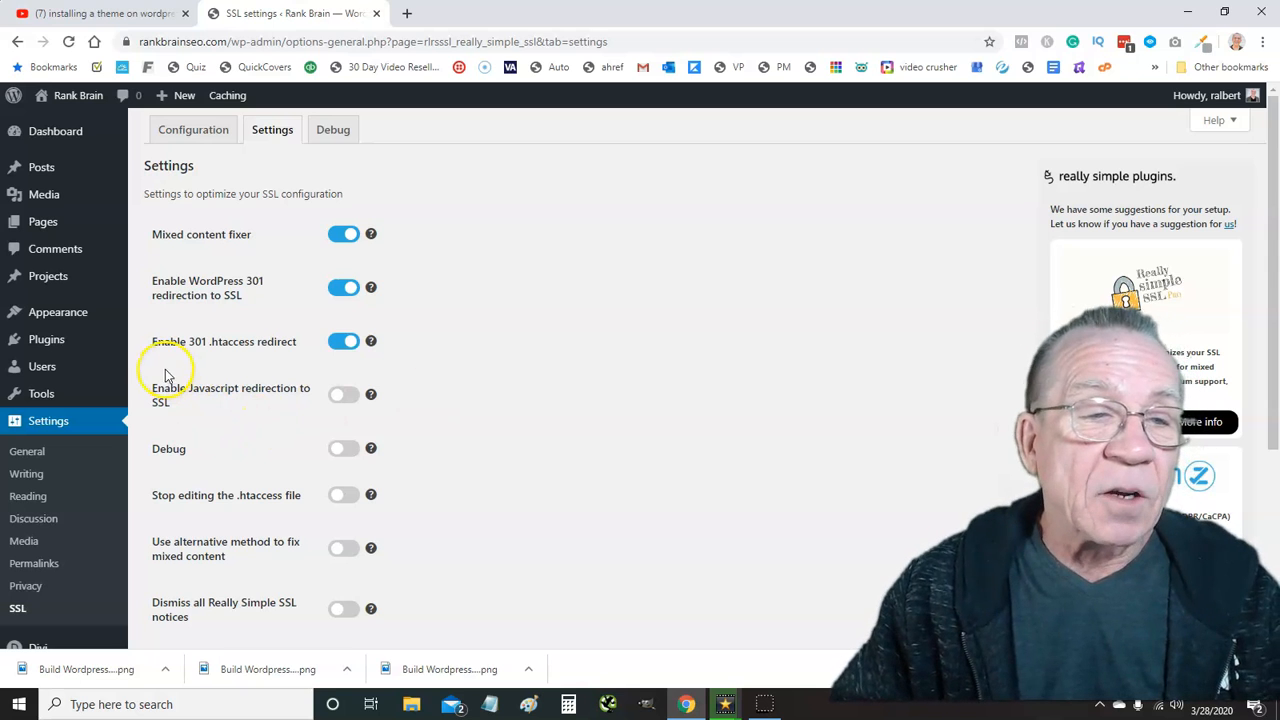
Search plugins for 'yoast', install and activate Yoast SEO, then return to Add Plugins
left_click(57, 342)
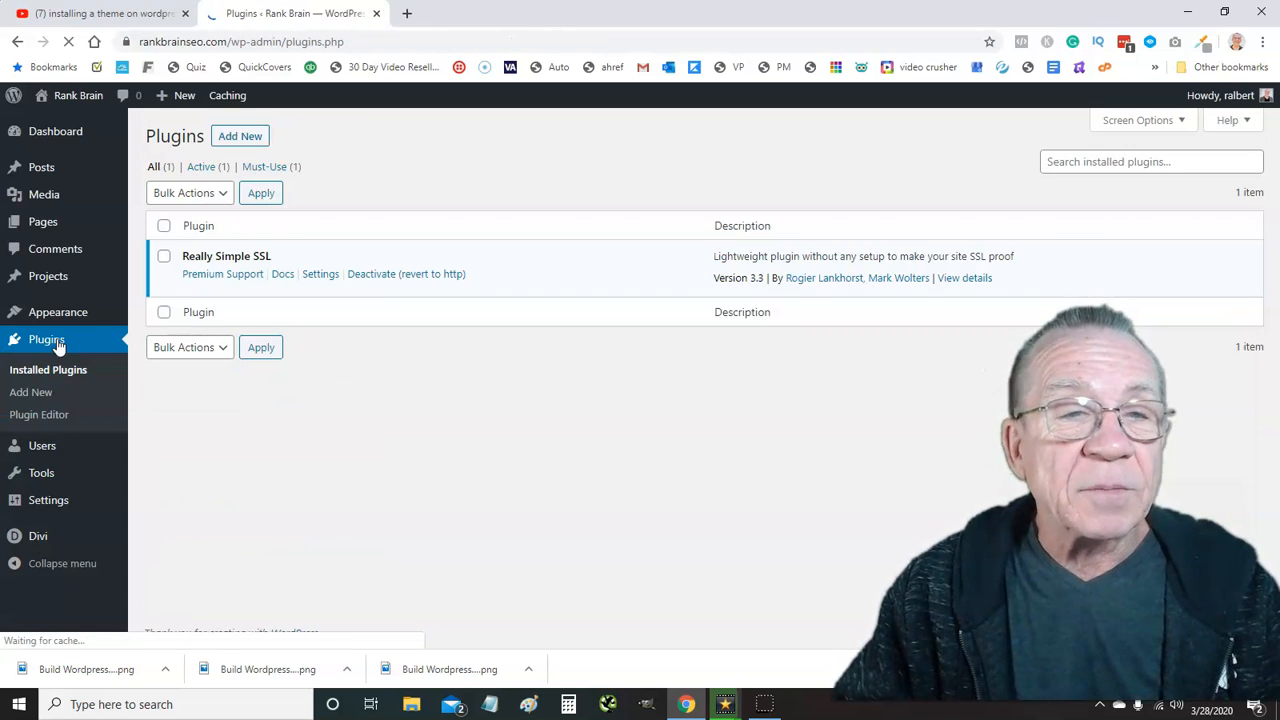
left_click(232, 136)
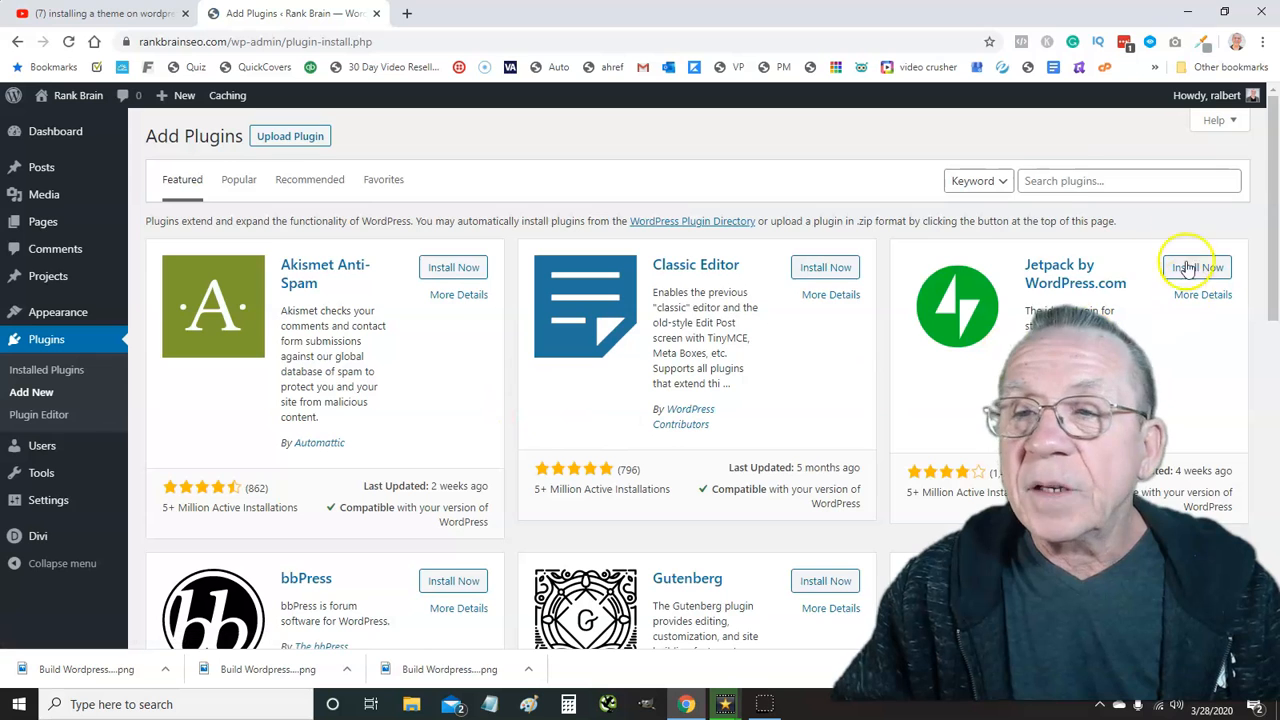
left_click(1078, 181)
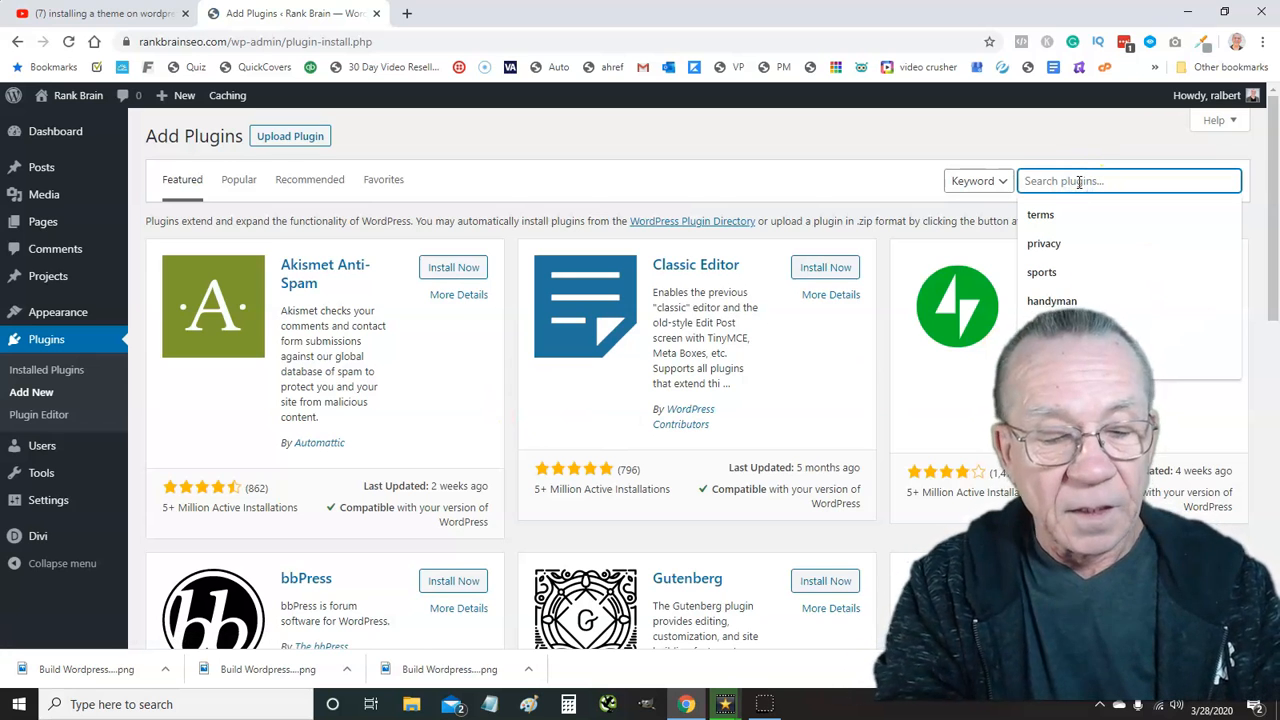
type("seo")
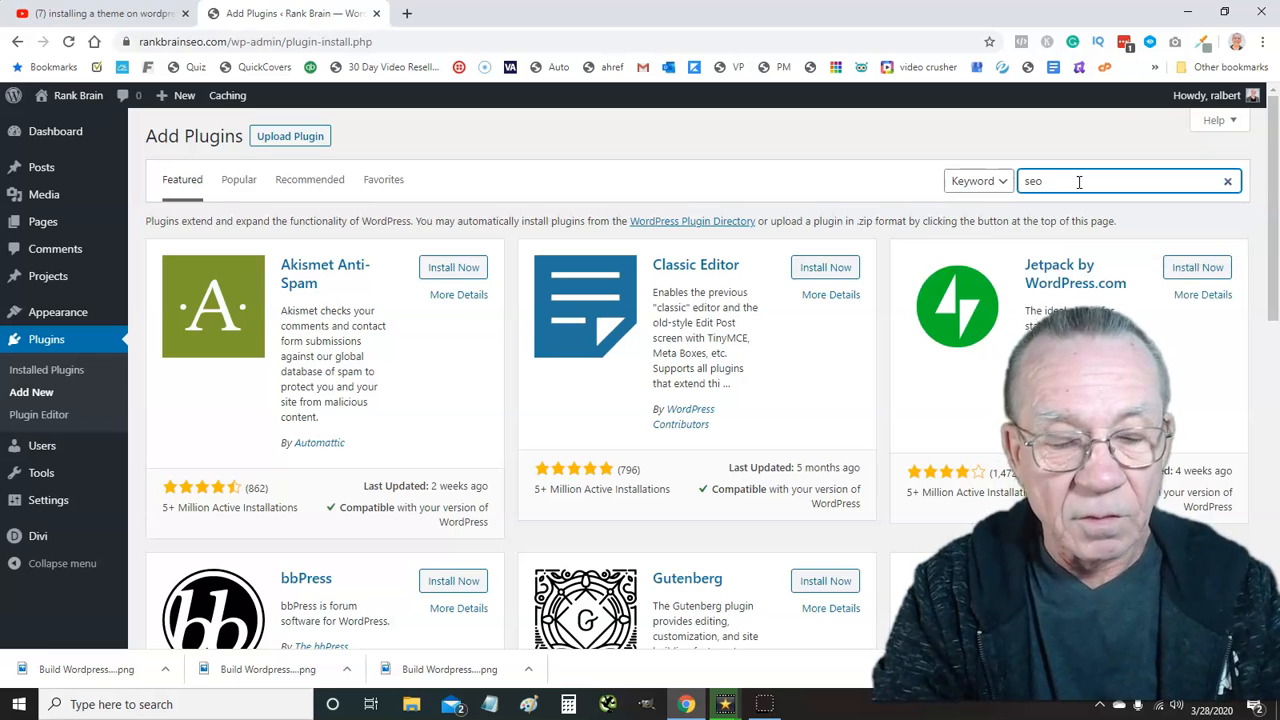
key("BackSpace")
key("BackSpace")
key("BackSpace")
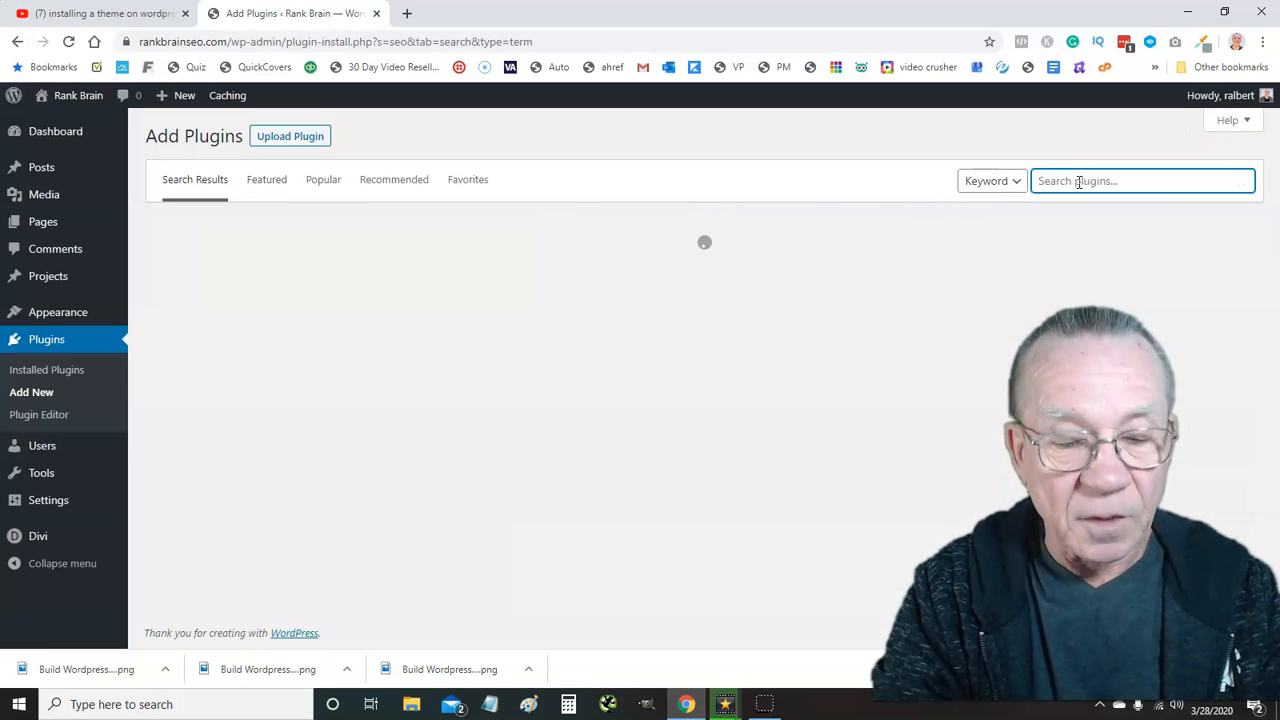
type("y")
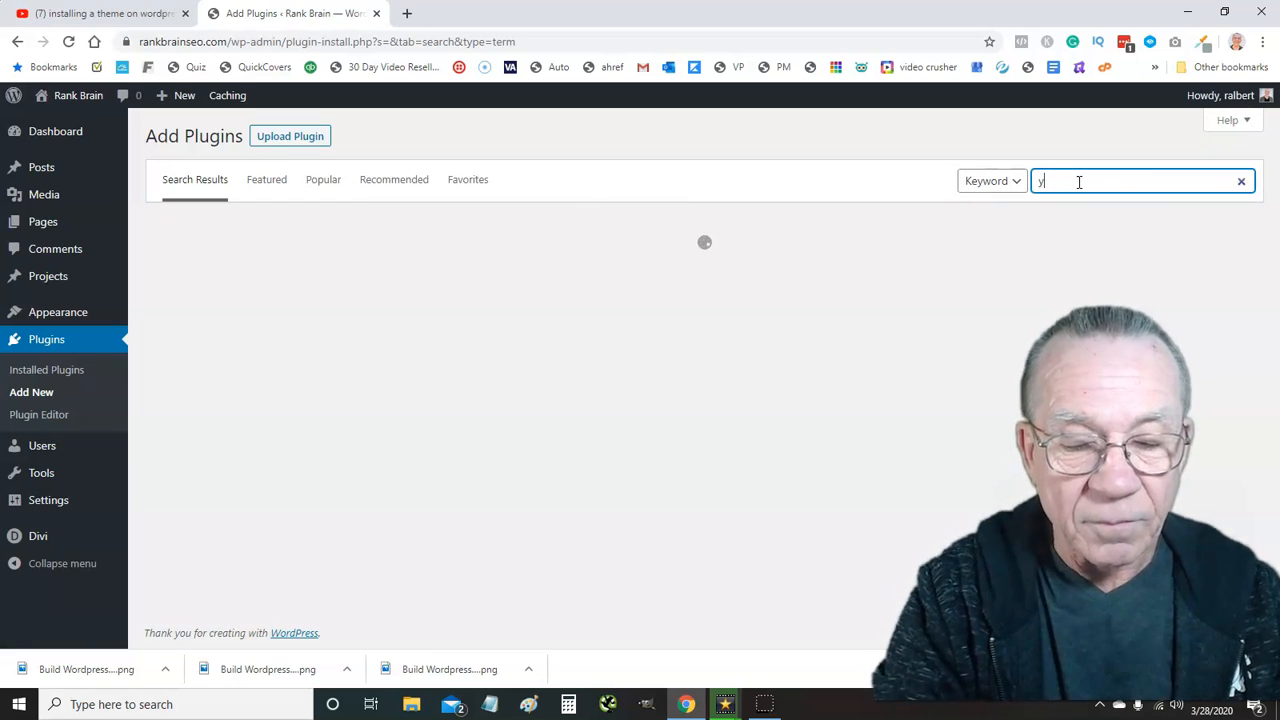
type("oast")
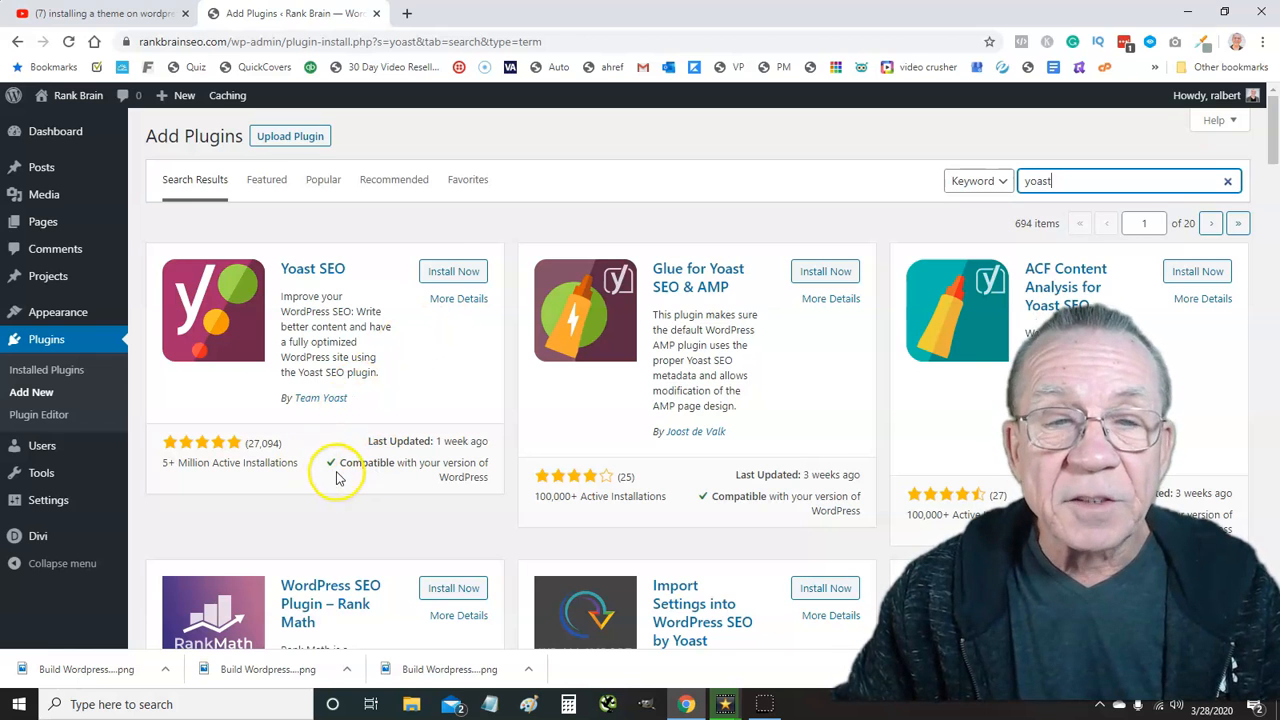
left_click(454, 274)
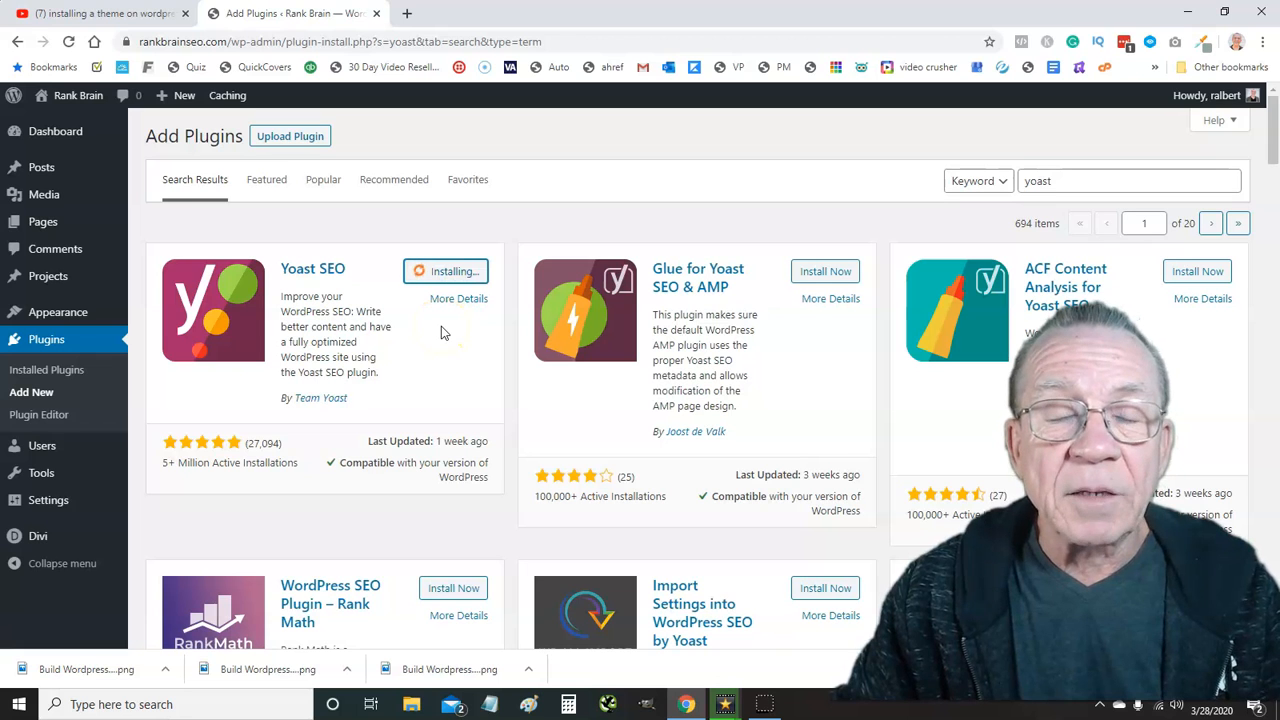
left_click(460, 272)
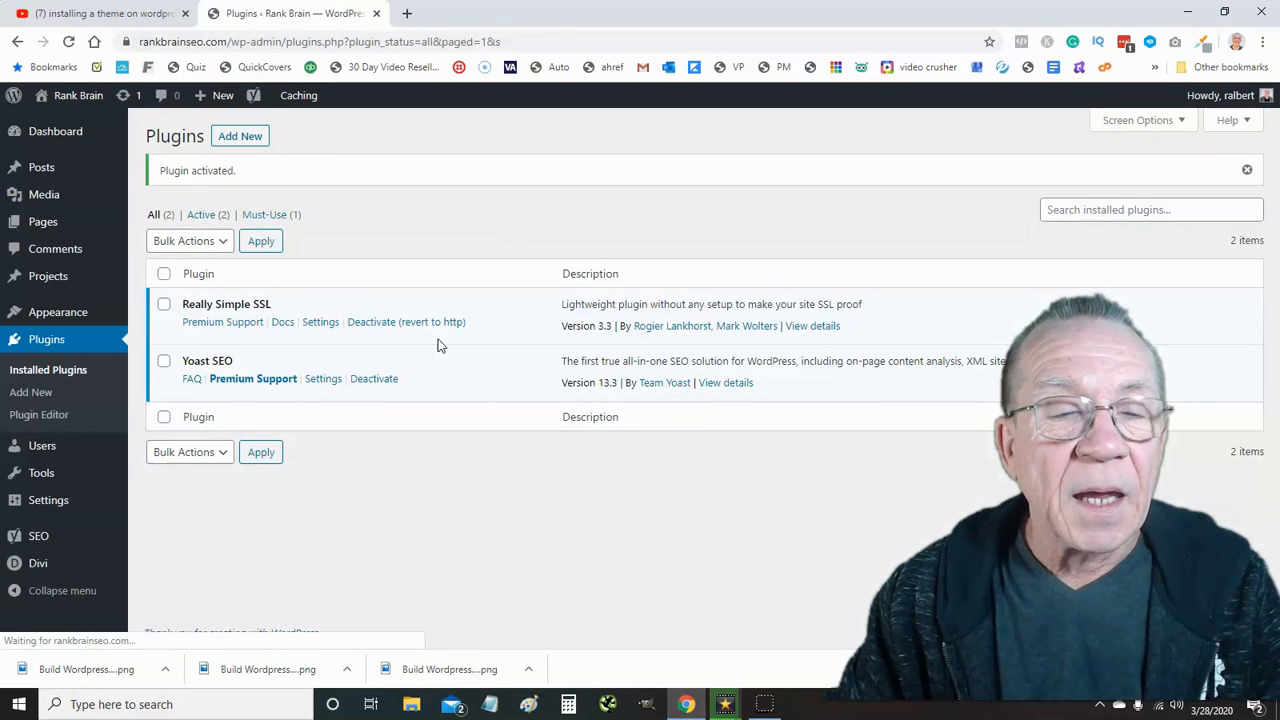
left_click(320, 379)
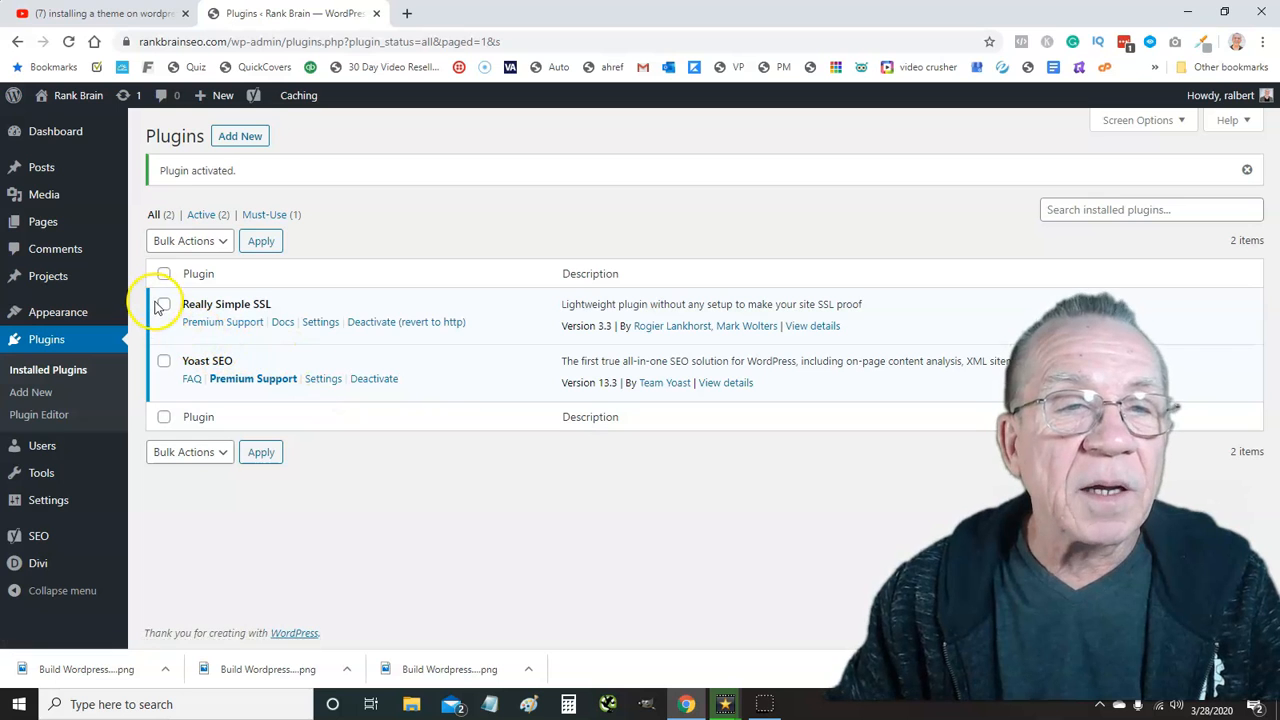
left_click(238, 143)
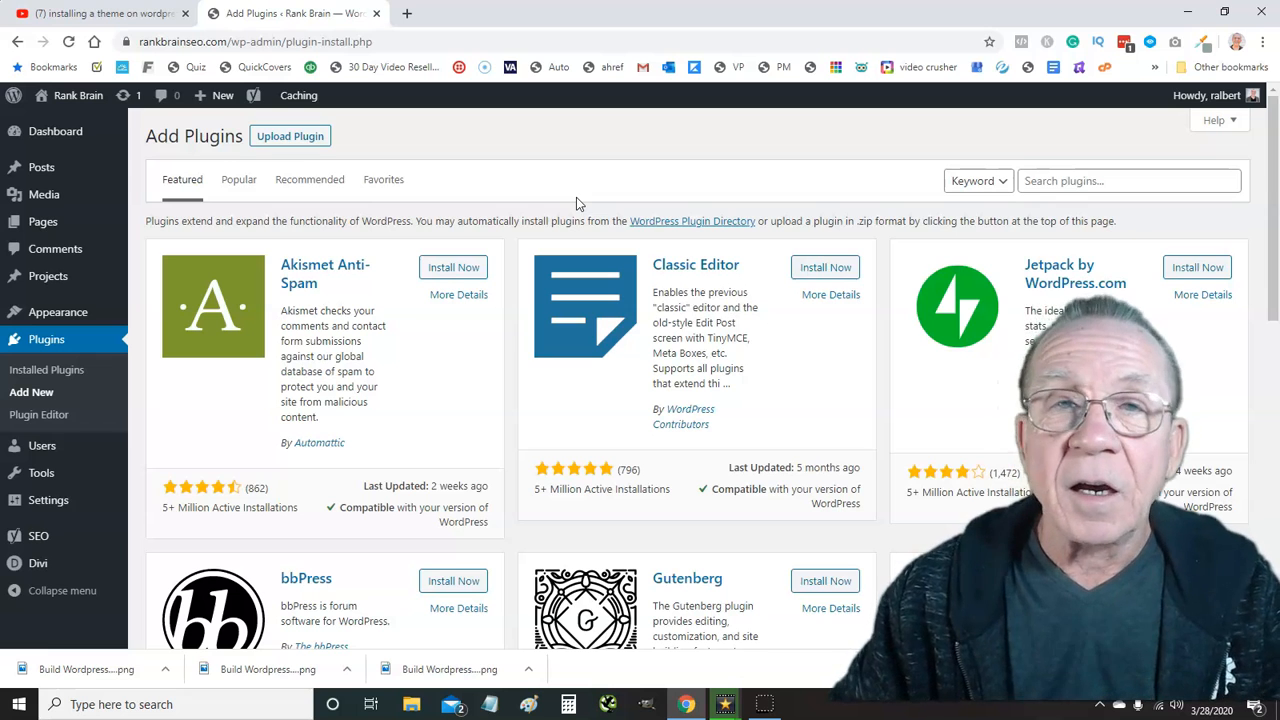
Search plugins for 'wordfence', then install and activate Wordfence Security 7.4.6
left_click(1030, 180)
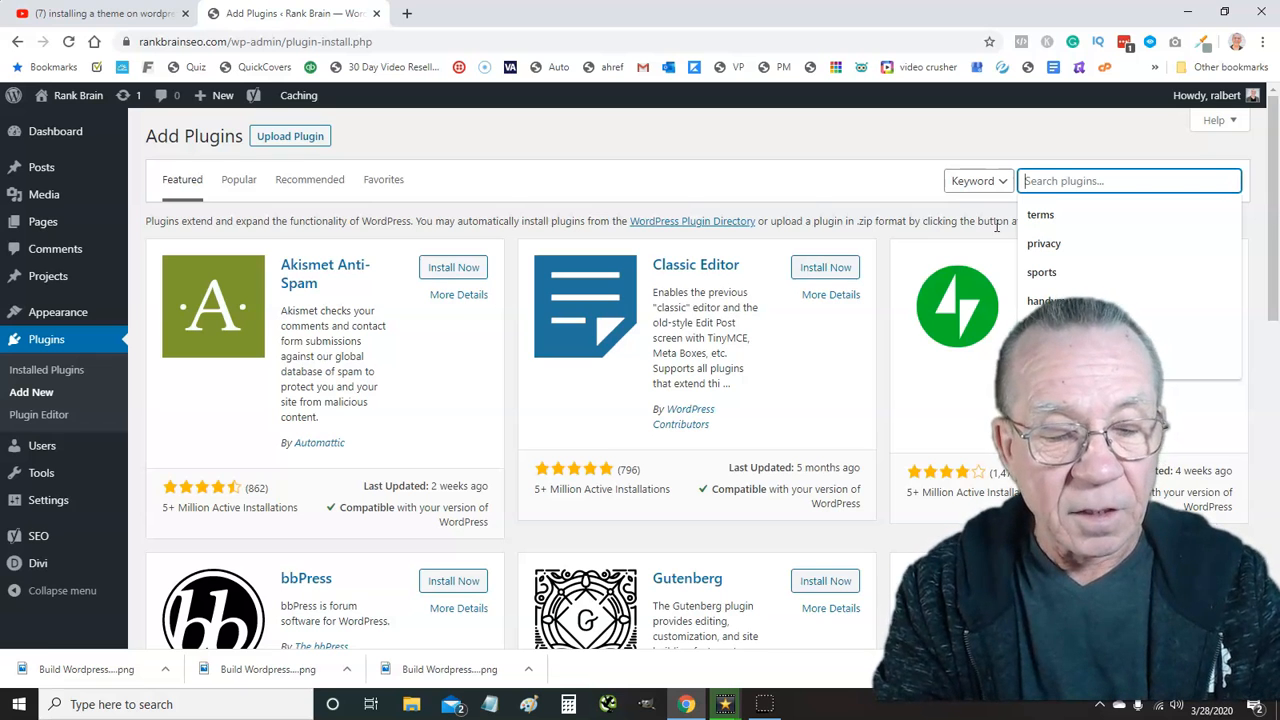
type("weo")
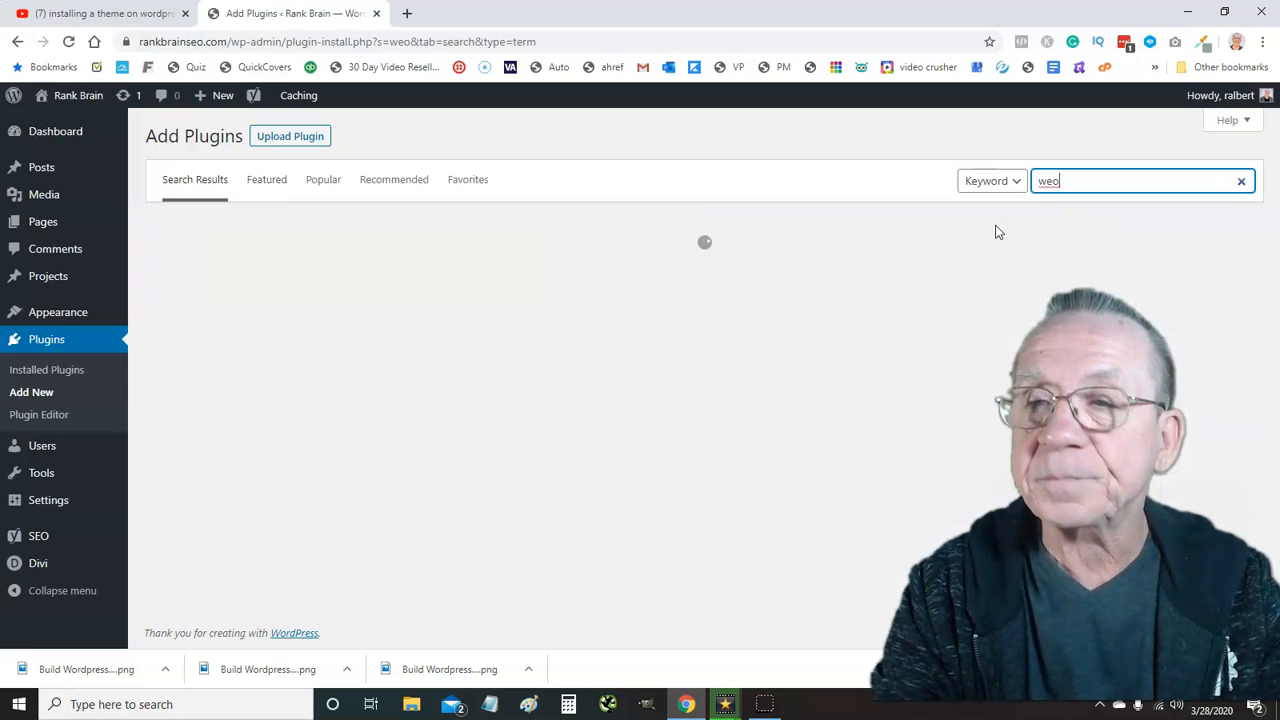
key("BackSpace")
key("BackSpace")
type("or")
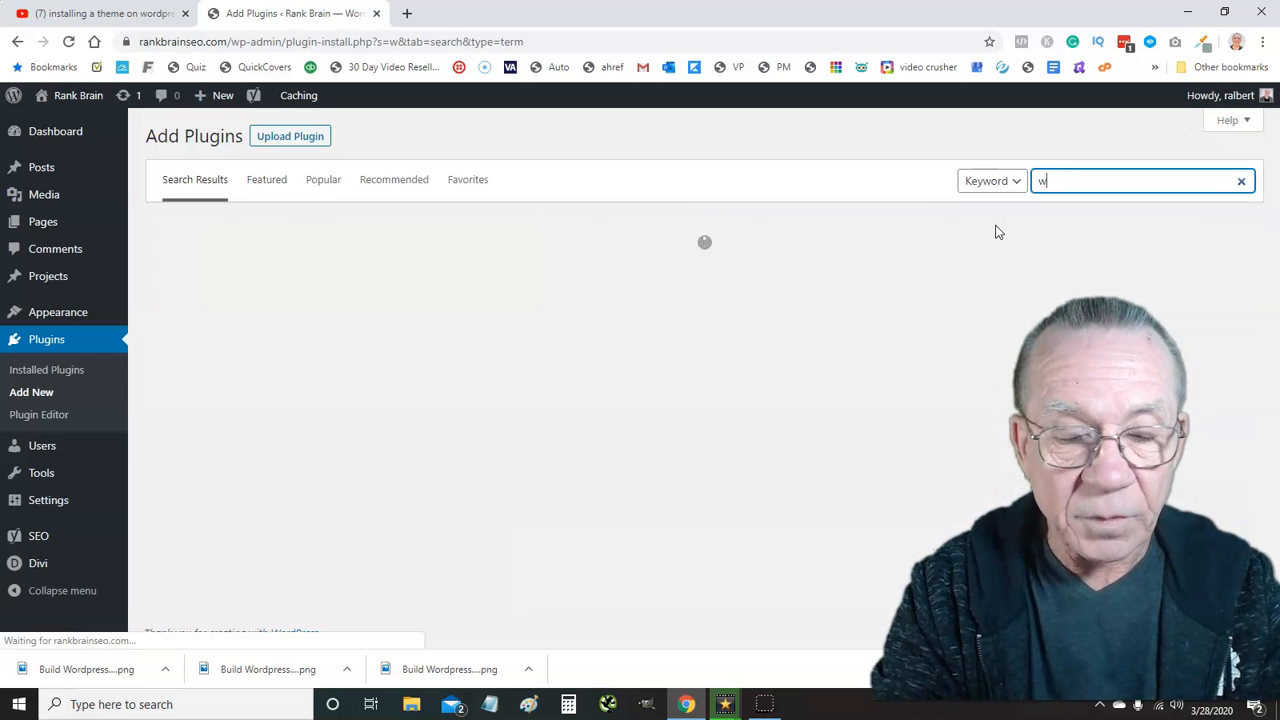
type("dfence")
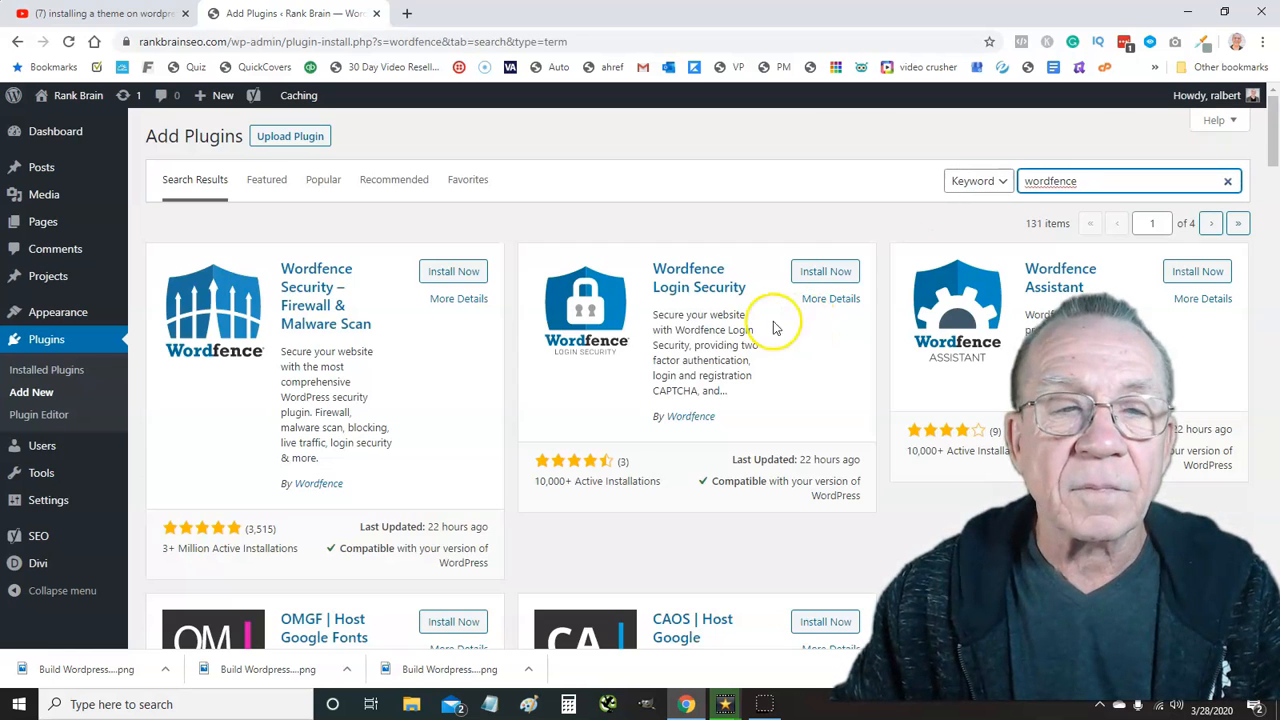
left_click(462, 274)
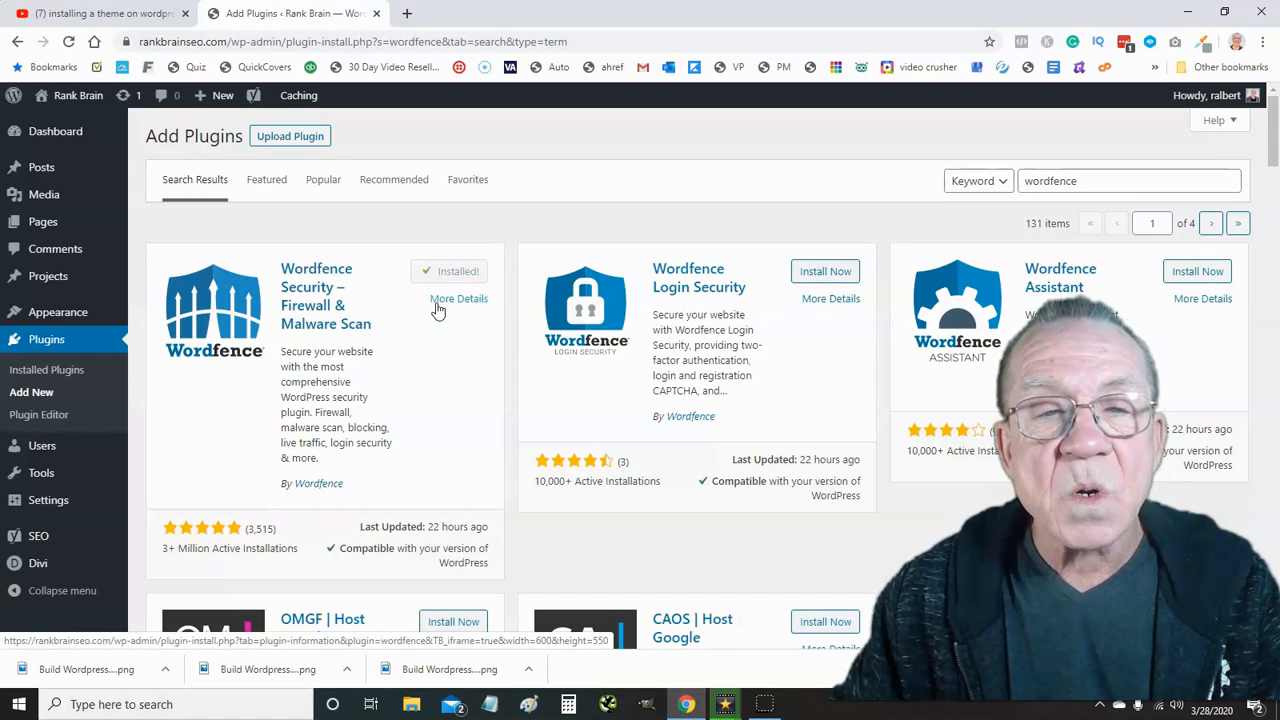
left_click(442, 280)
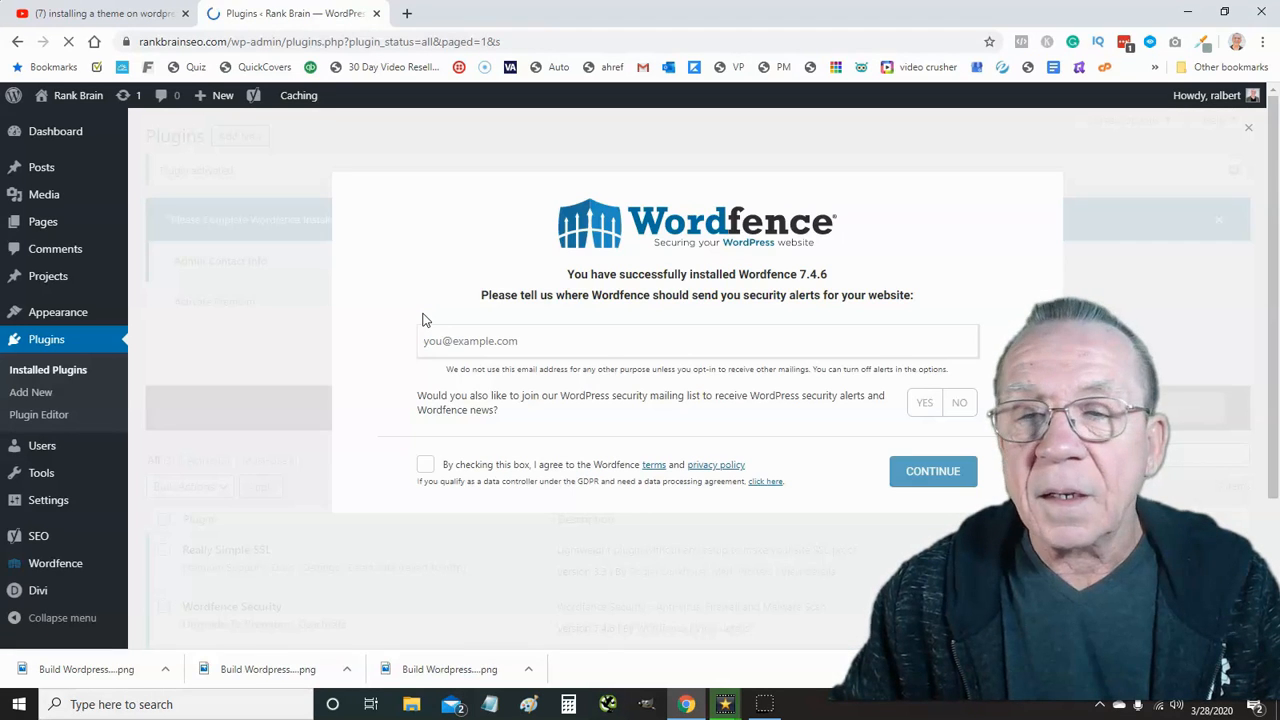
left_click(435, 348)
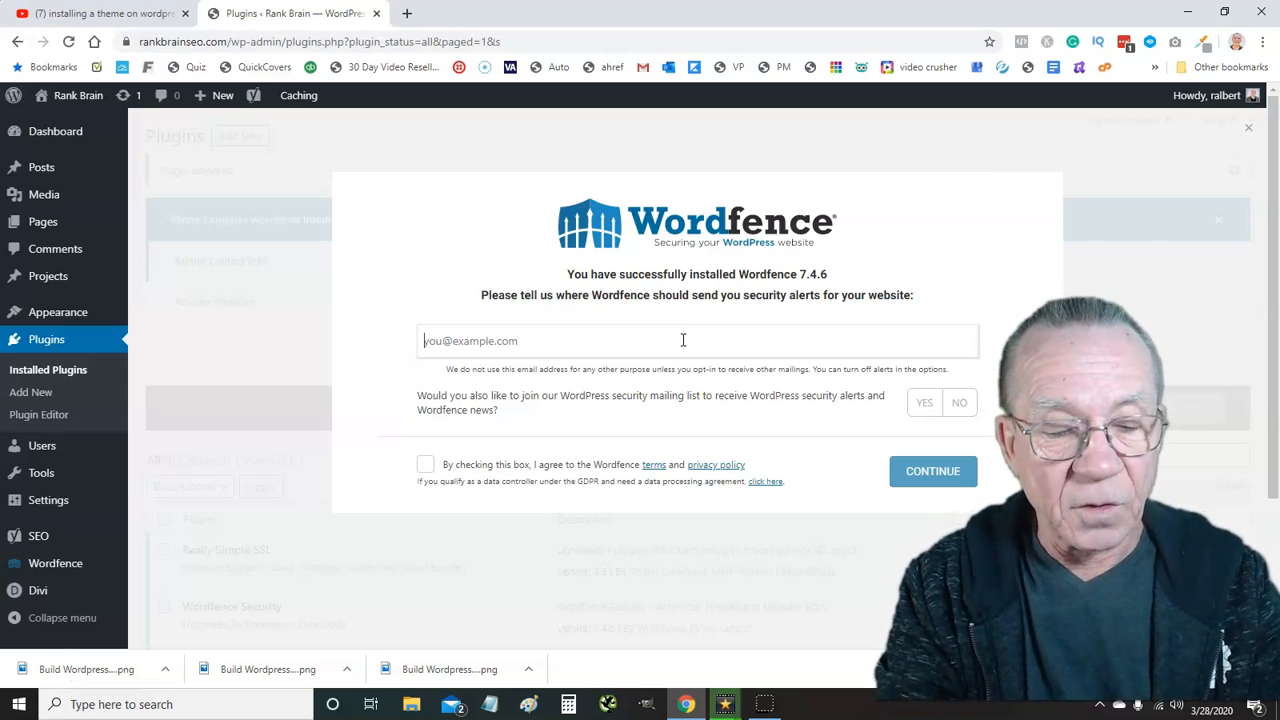
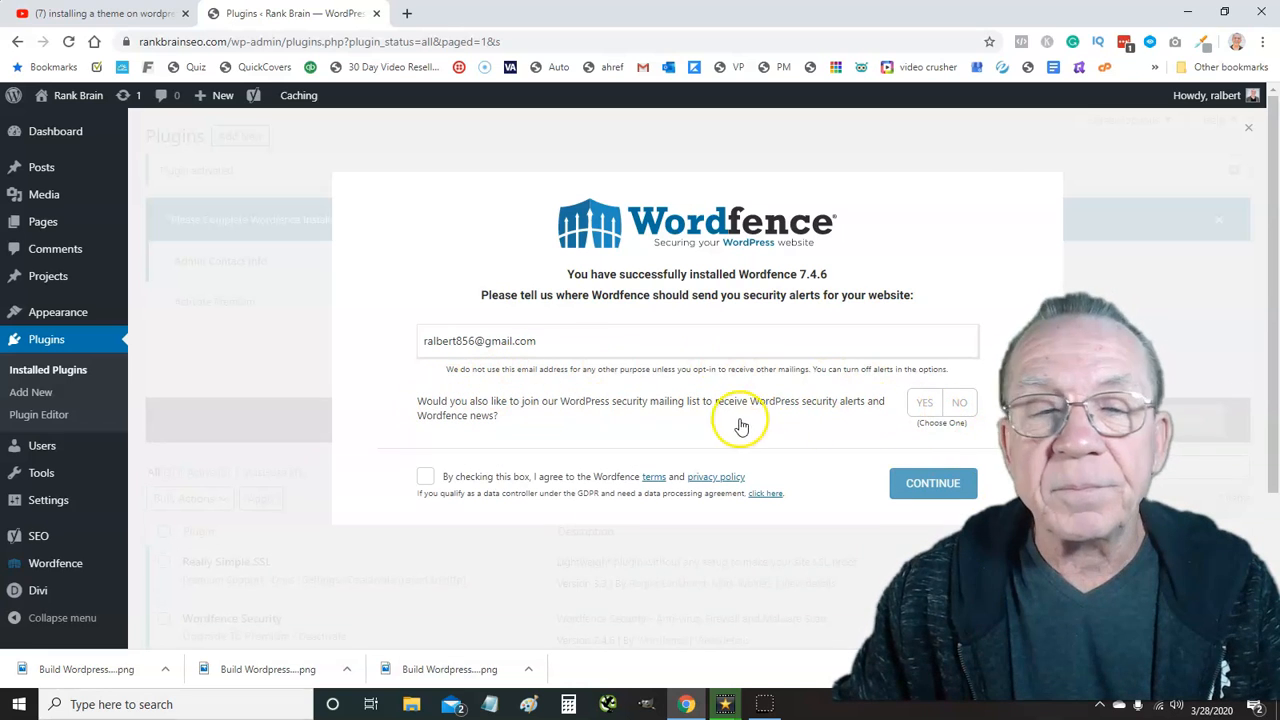
Enter the alert e-mail address, decline the mailing list, accept the terms, and skip the premium key
left_click(959, 403)
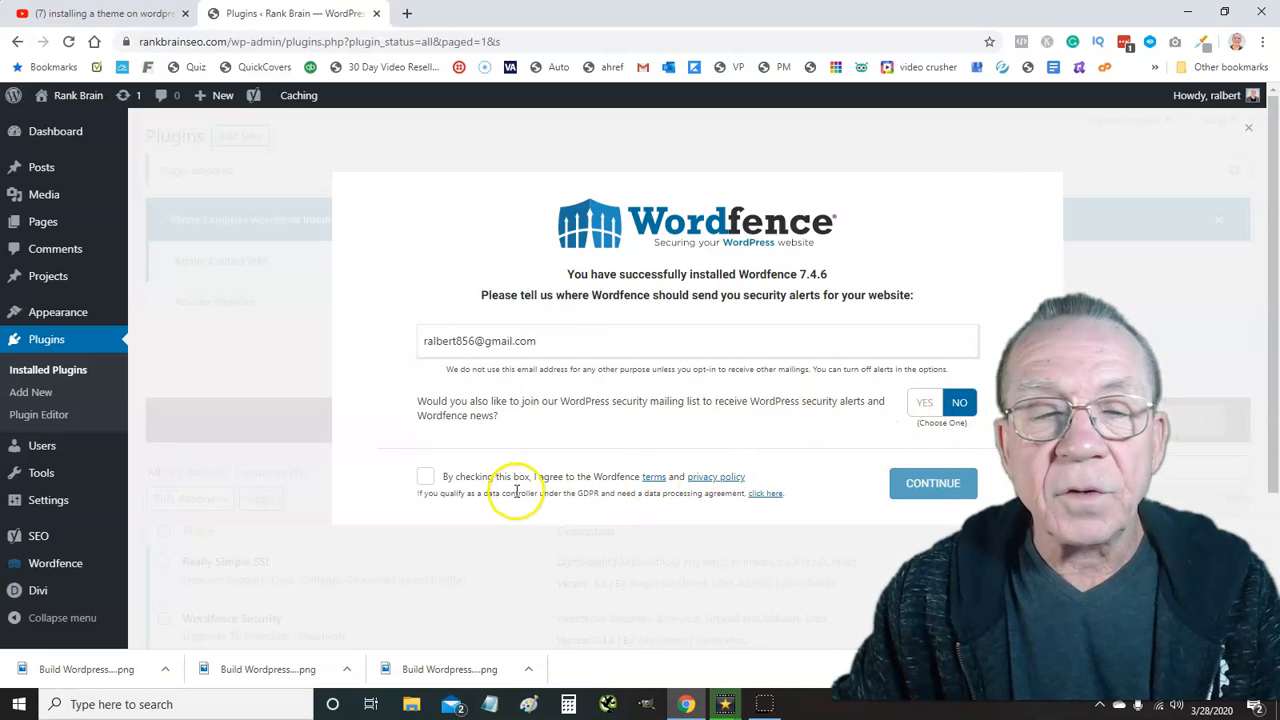
left_click(425, 477)
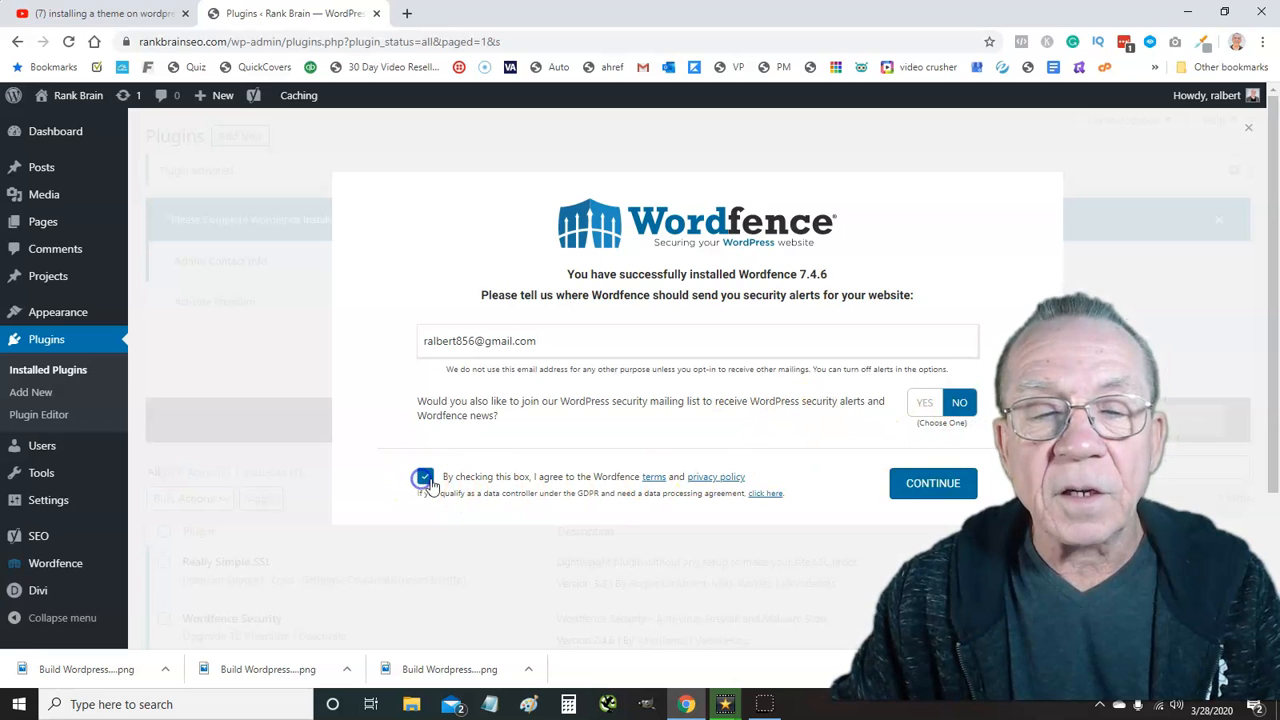
left_click(904, 490)
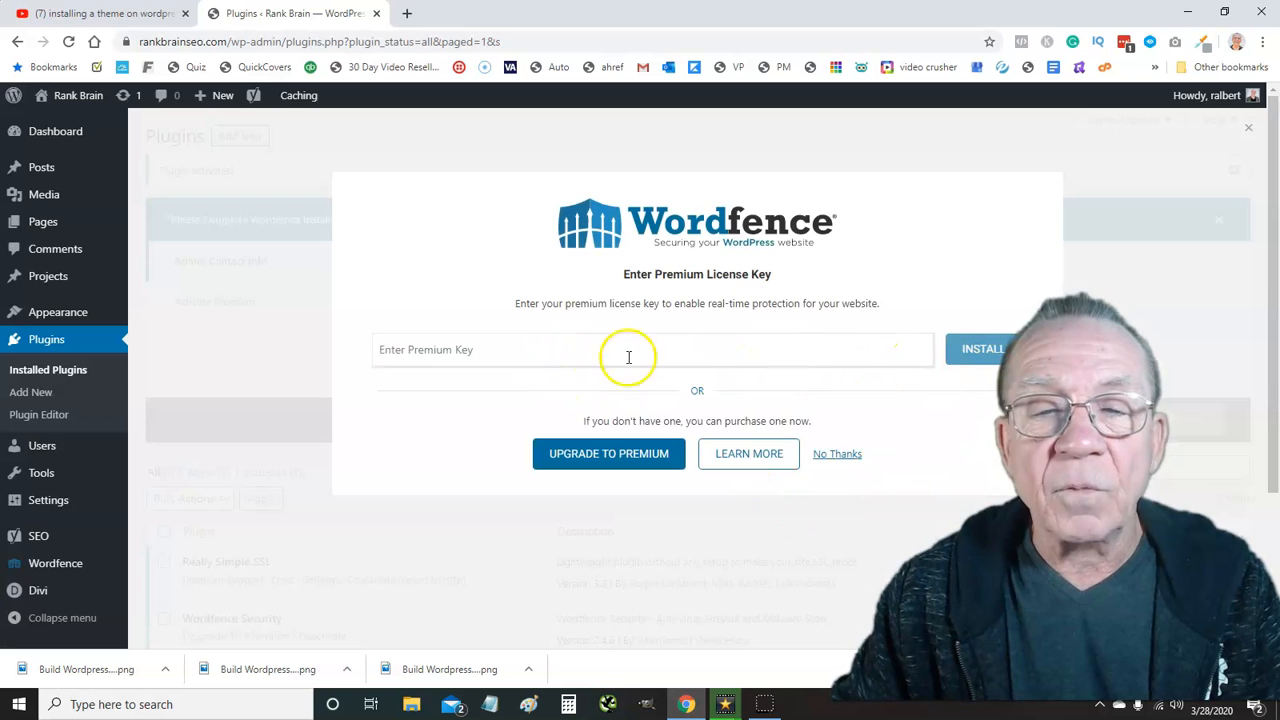
left_click(834, 455)
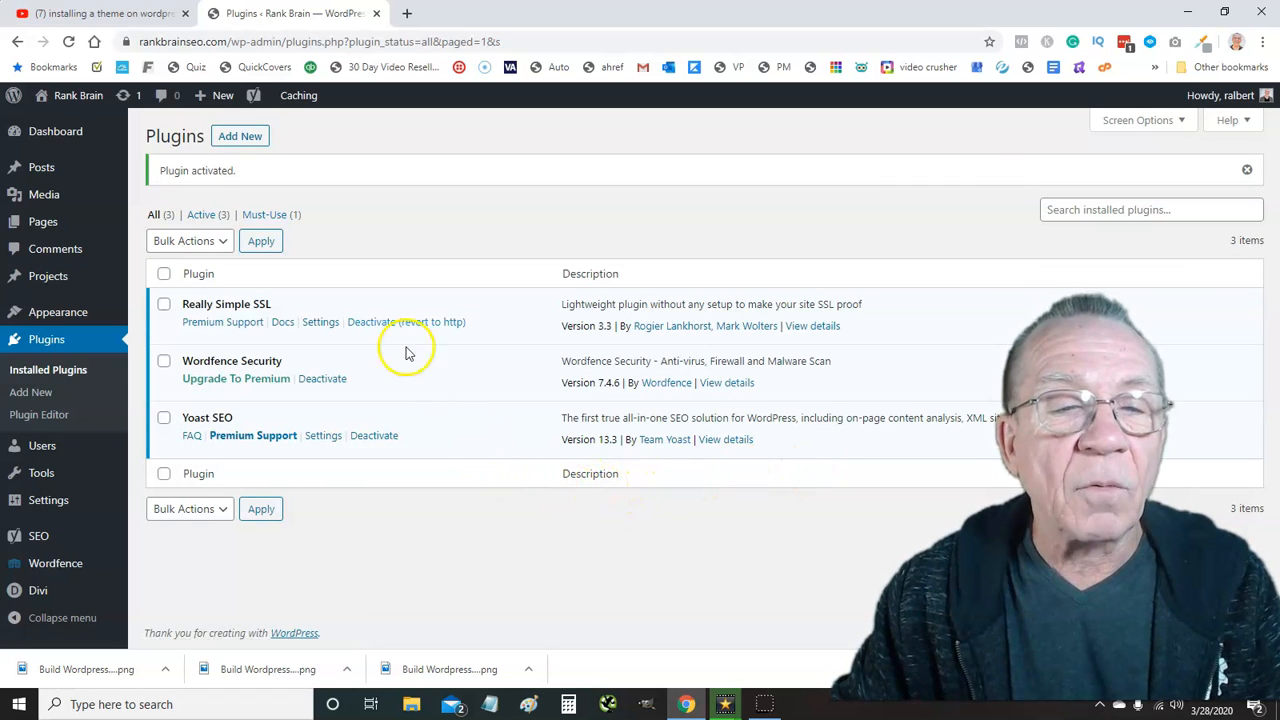
From the Wordfence dashboard, open firewall management and expand Brute Force Protection
mouse_move(55, 576)
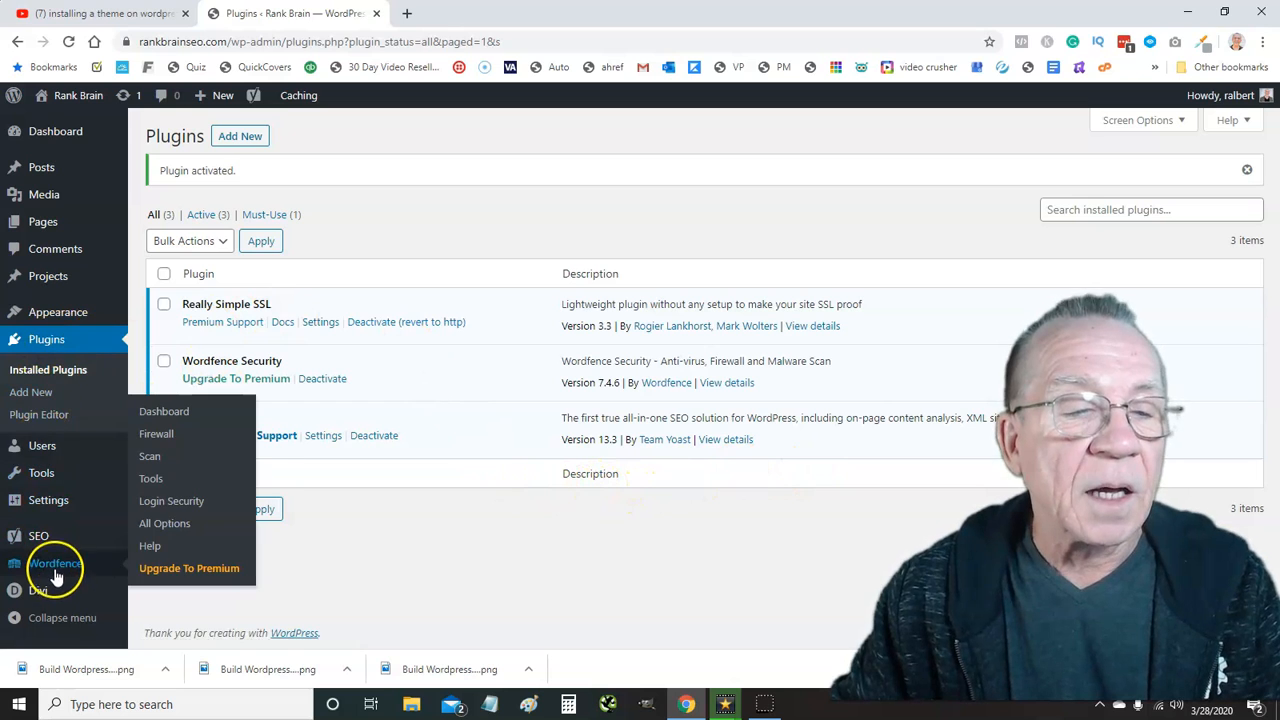
left_click(168, 414)
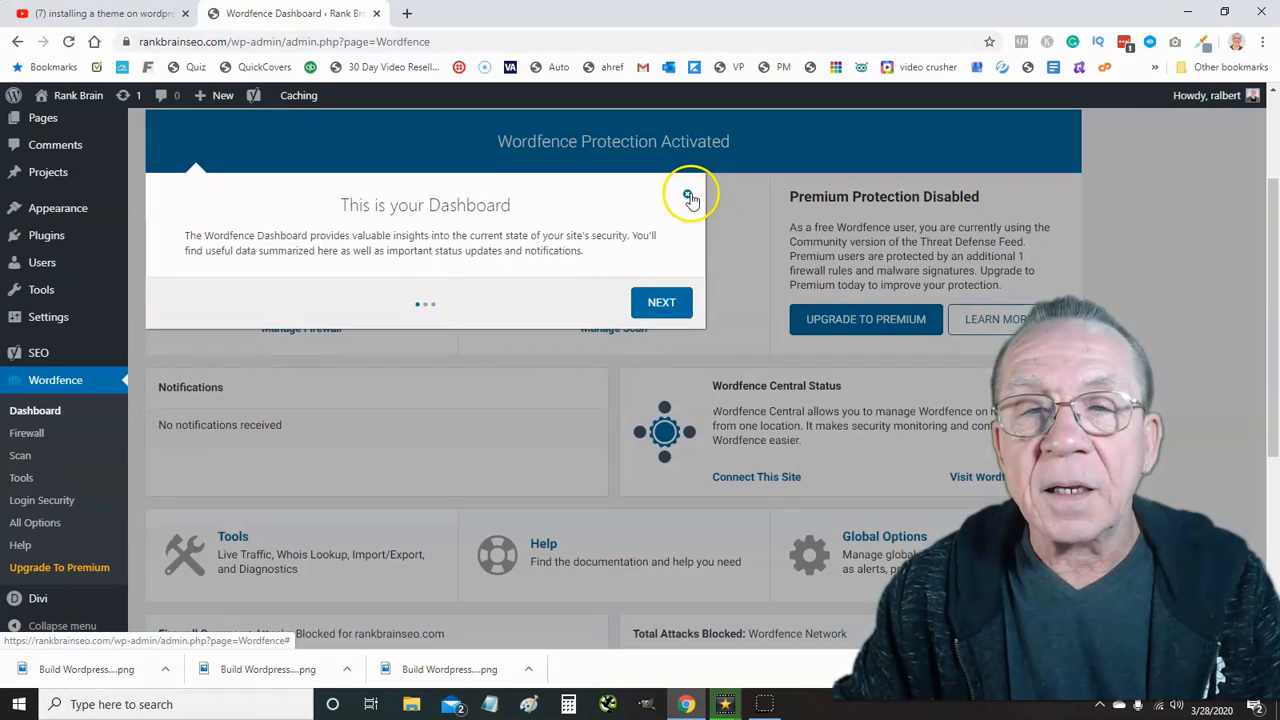
left_click(686, 192)
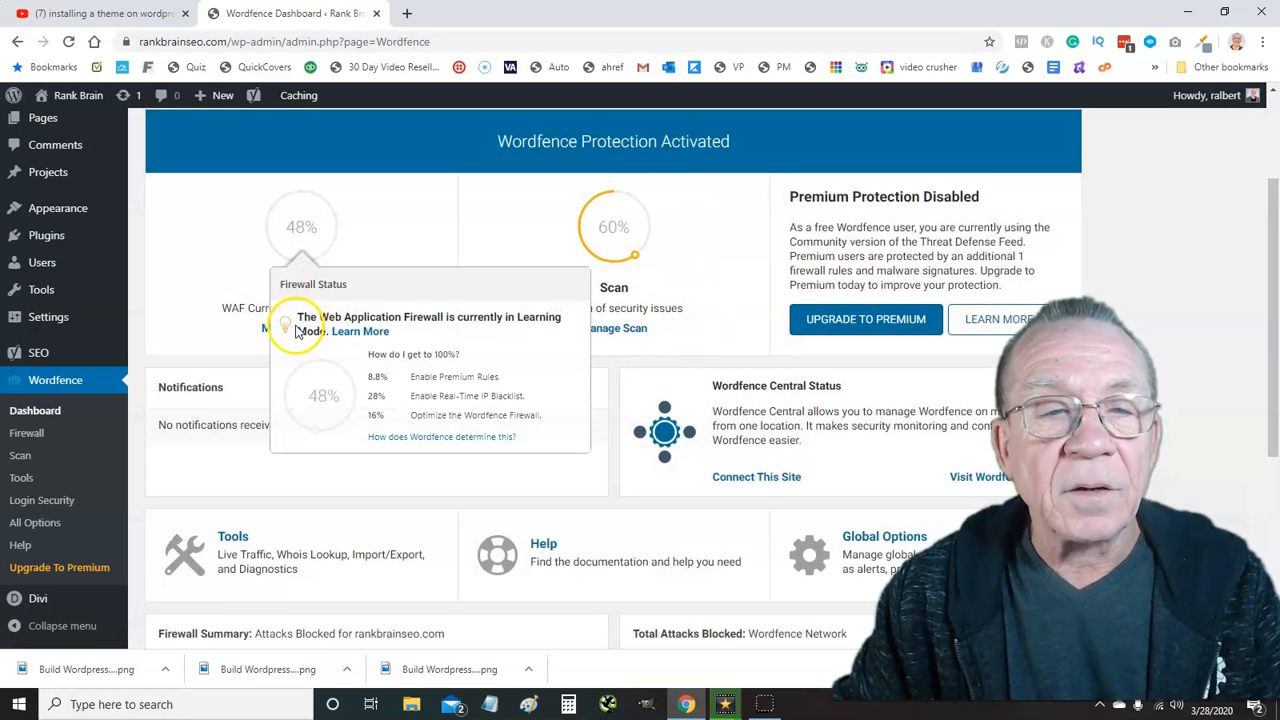
left_click(279, 330)
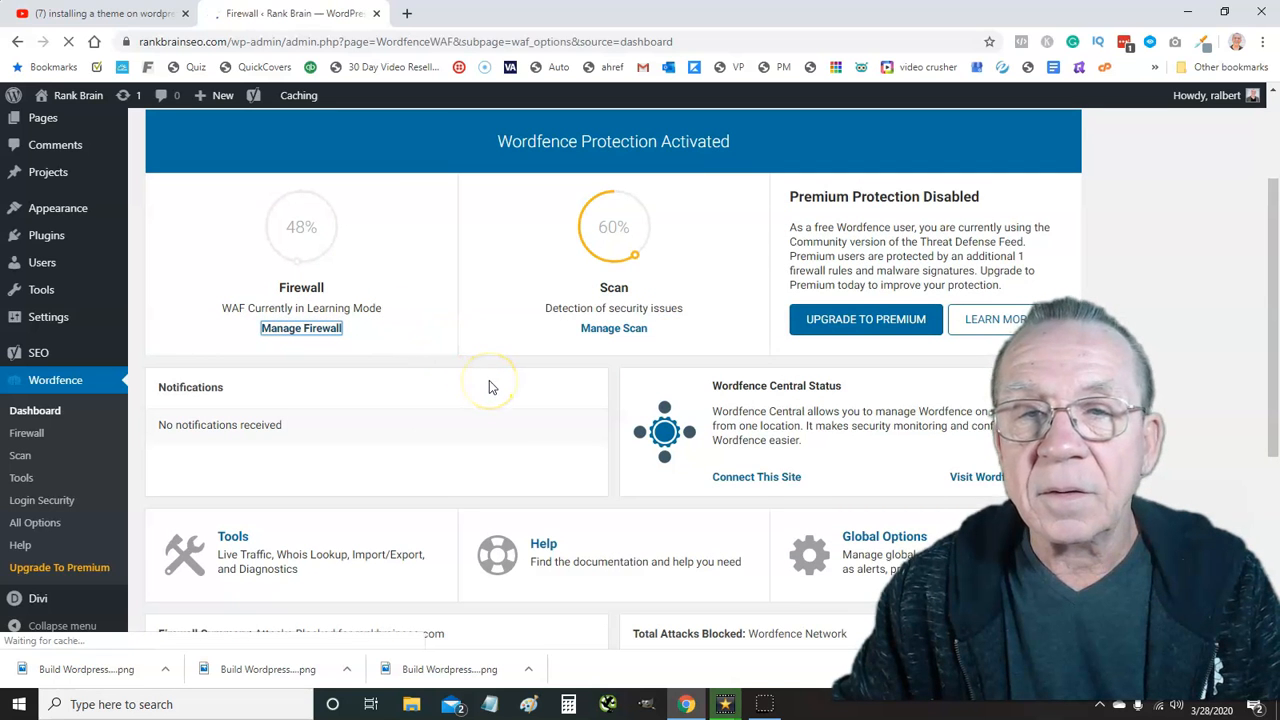
scroll(500, 375, "down", 4)
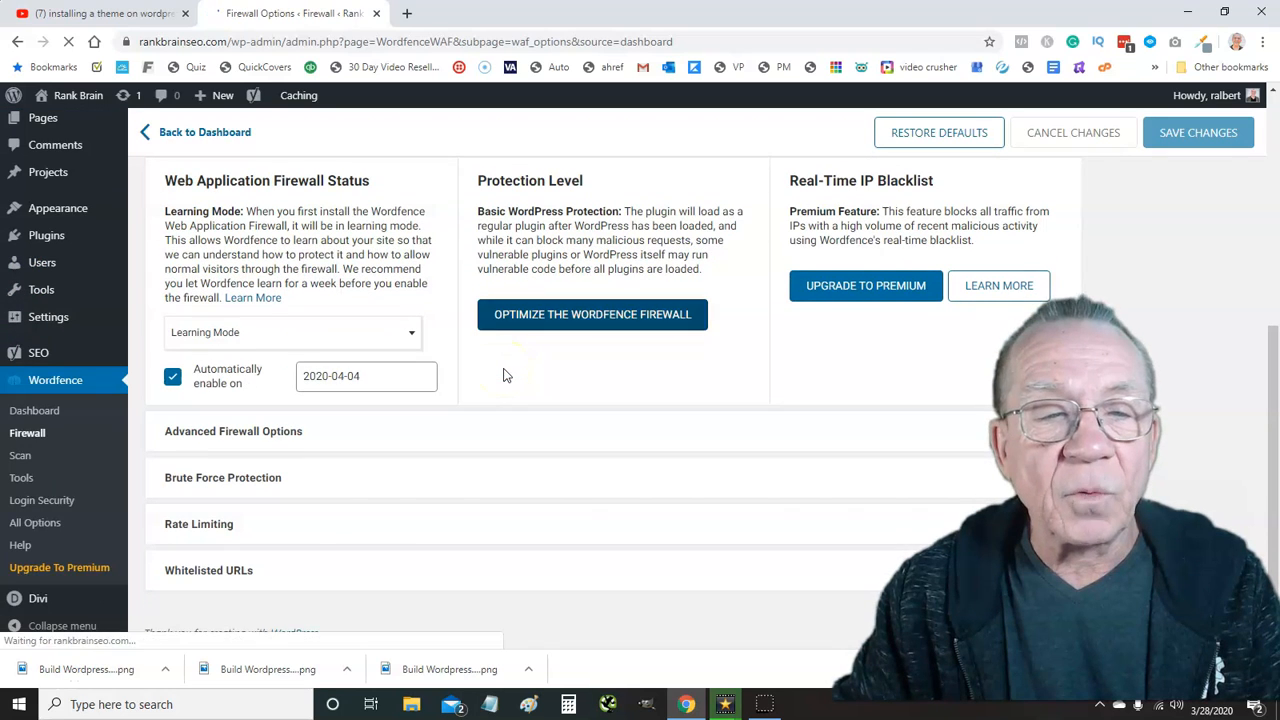
left_click(932, 478)
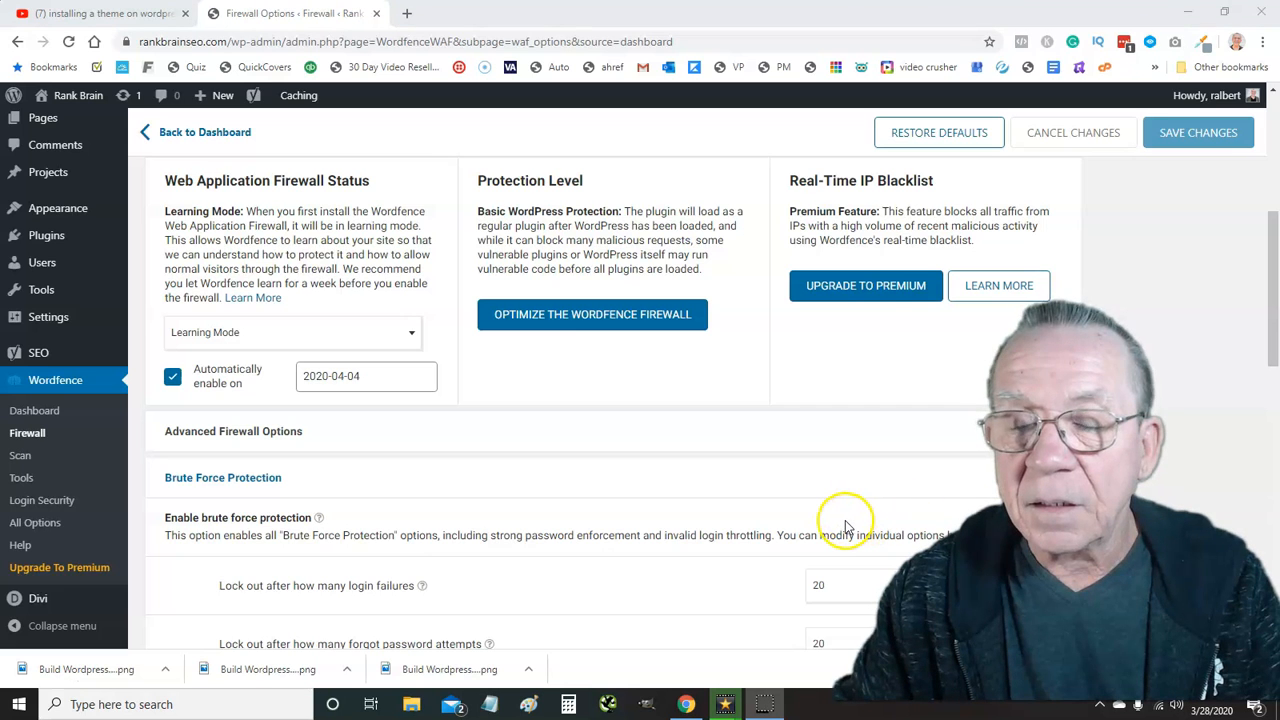
scroll(443, 548, "down", 1)
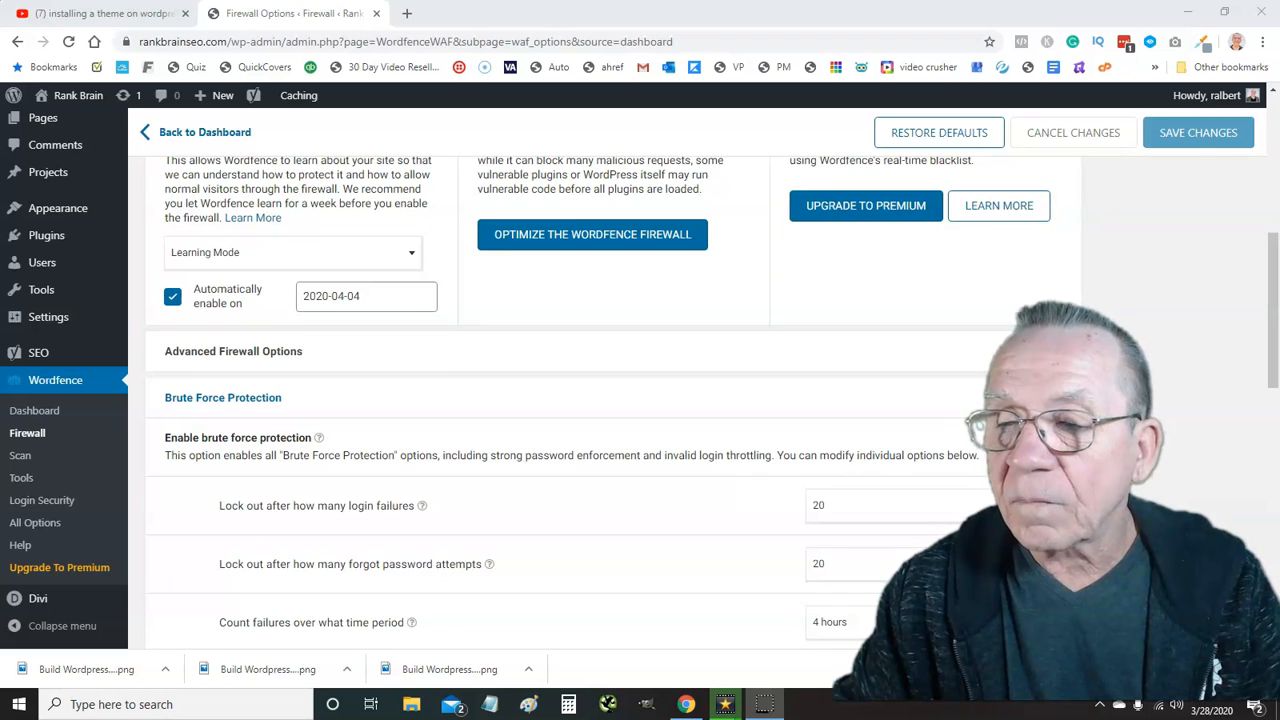
scroll(600, 400, "down", 3)
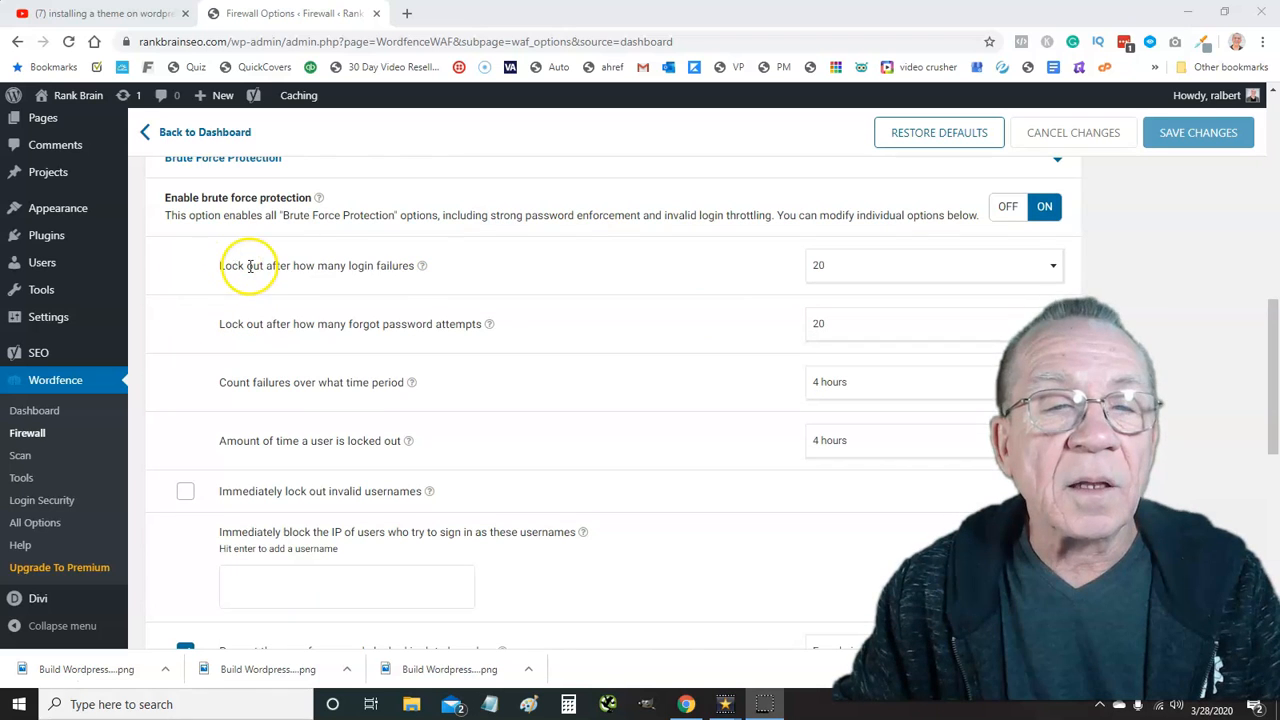
Lock out after 3 failed logins and after 3 forgot-password attempts
left_click(903, 272)
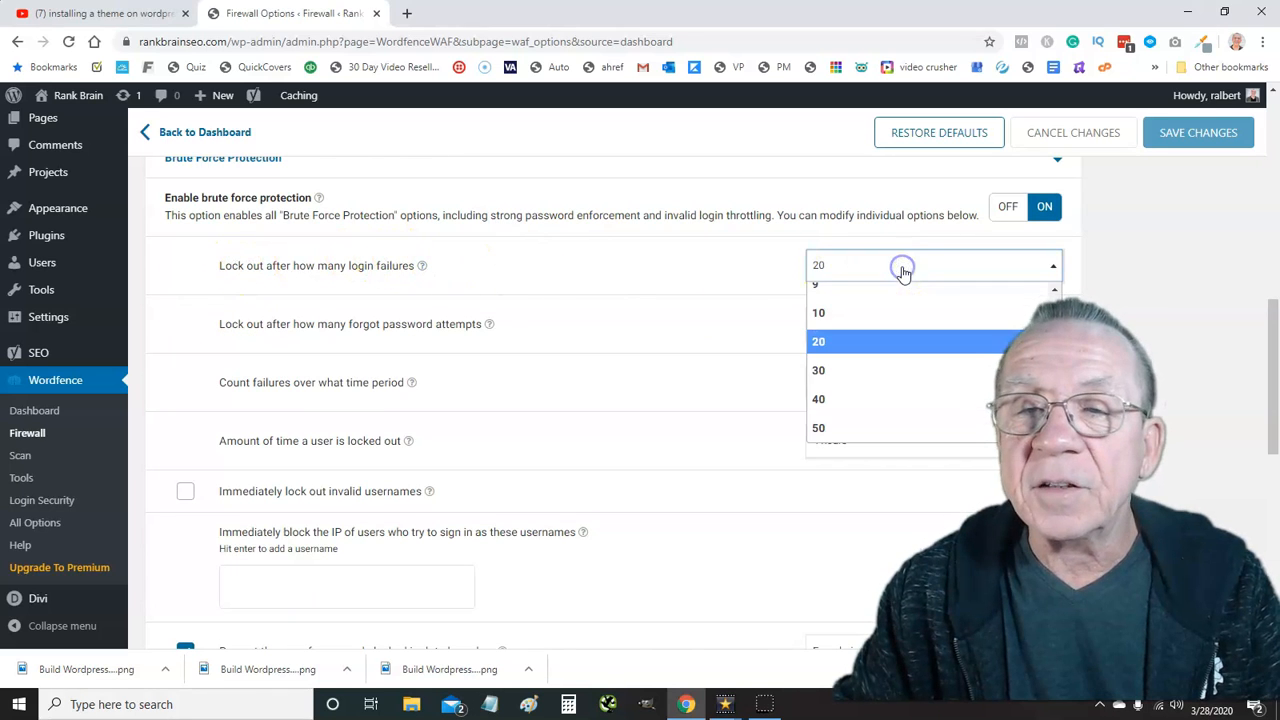
scroll(877, 329, "up", 5)
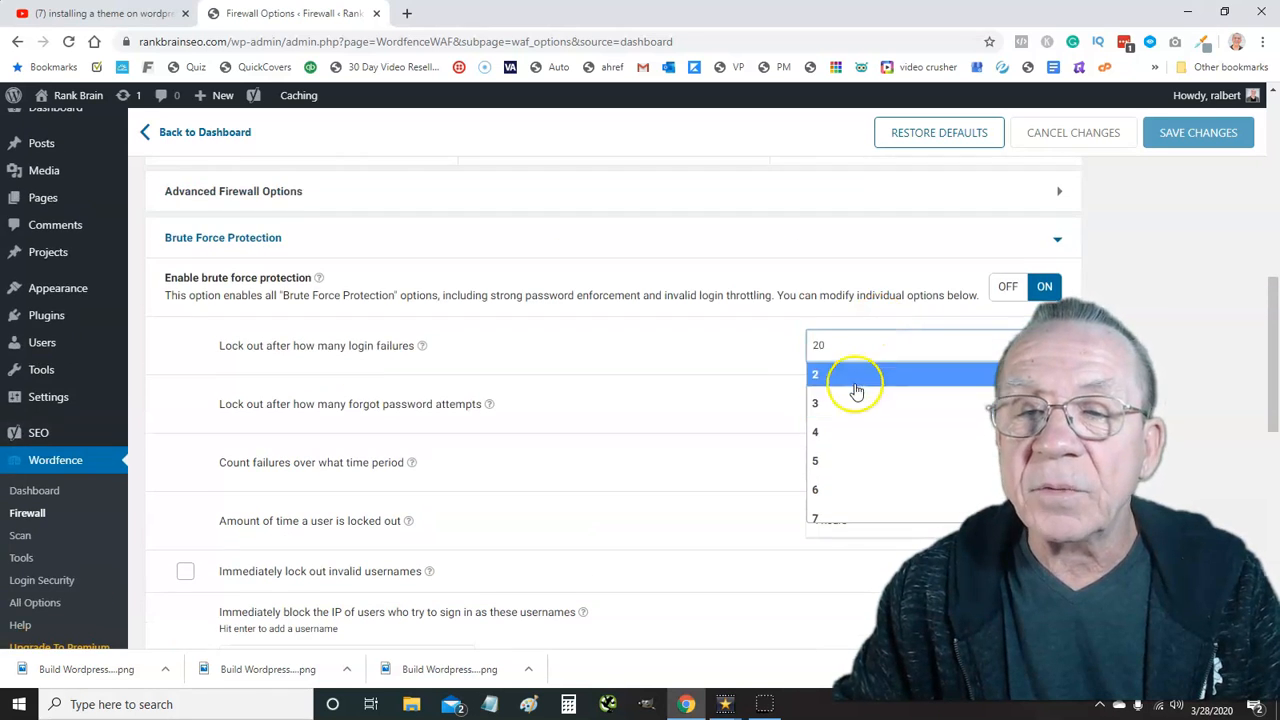
left_click(856, 402)
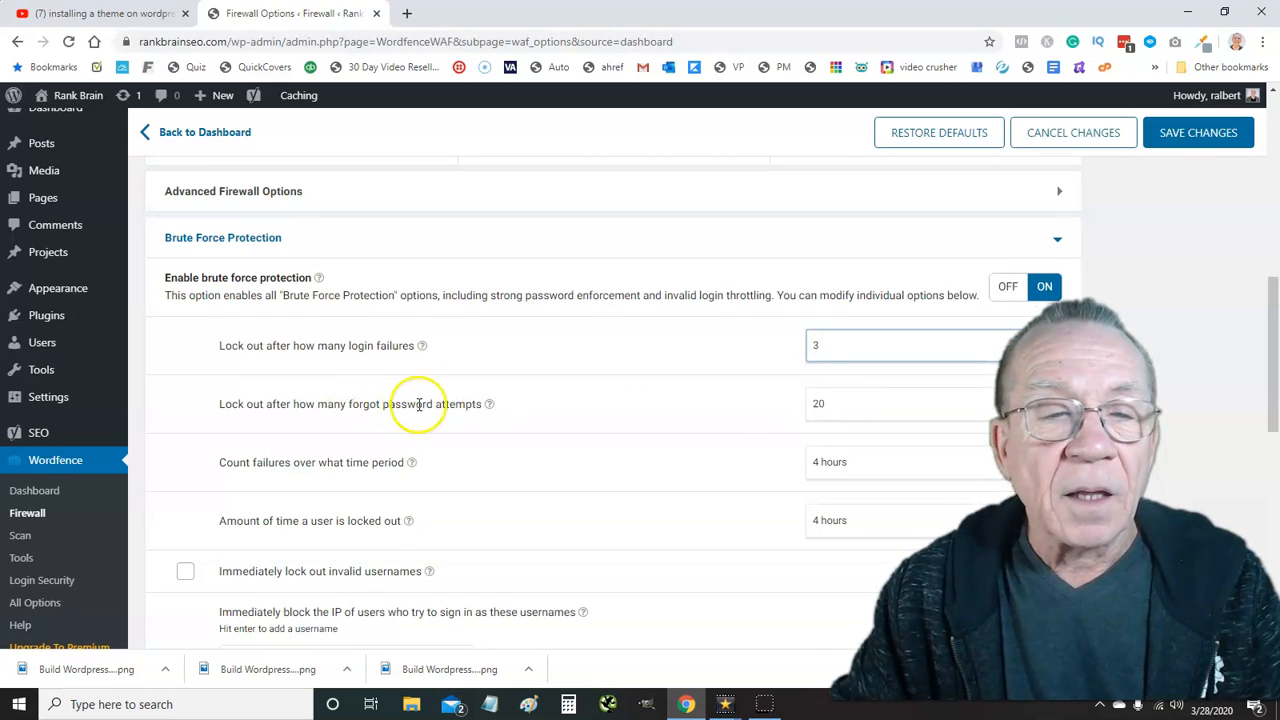
scroll(449, 400, "down", 2)
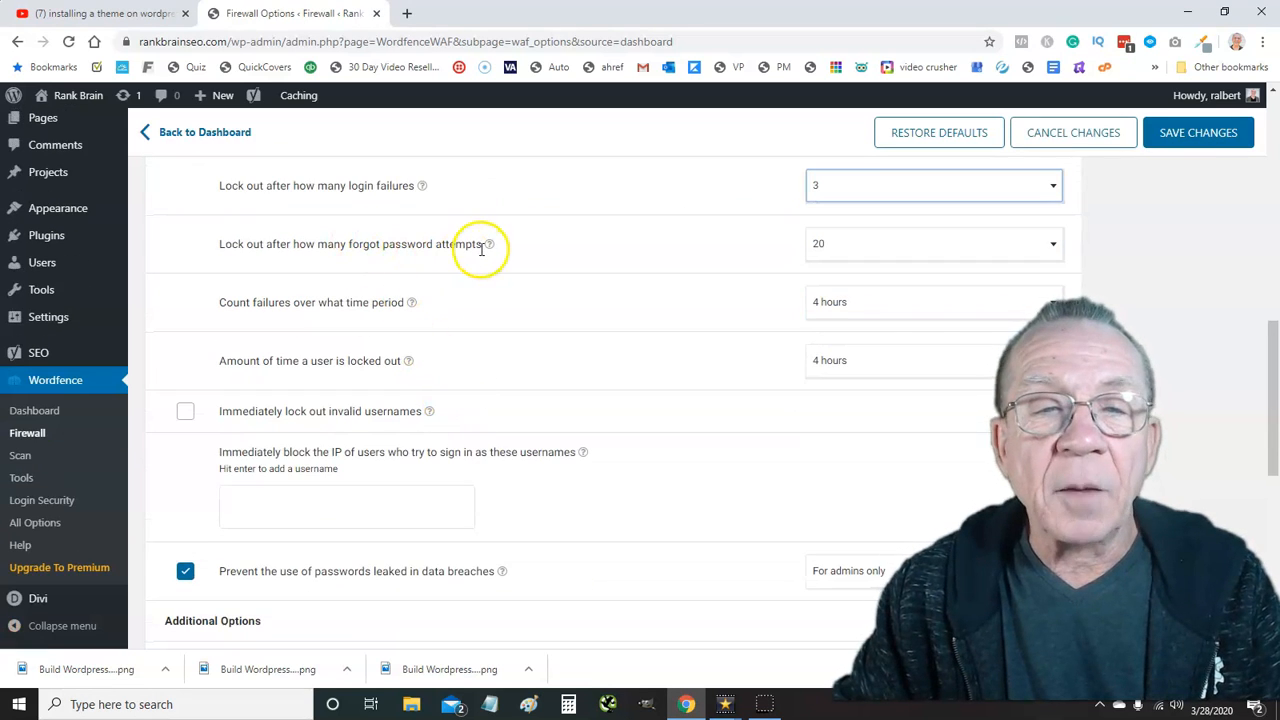
left_click(955, 247)
scroll(889, 314, "up", 3)
scroll(875, 318, "up", 1)
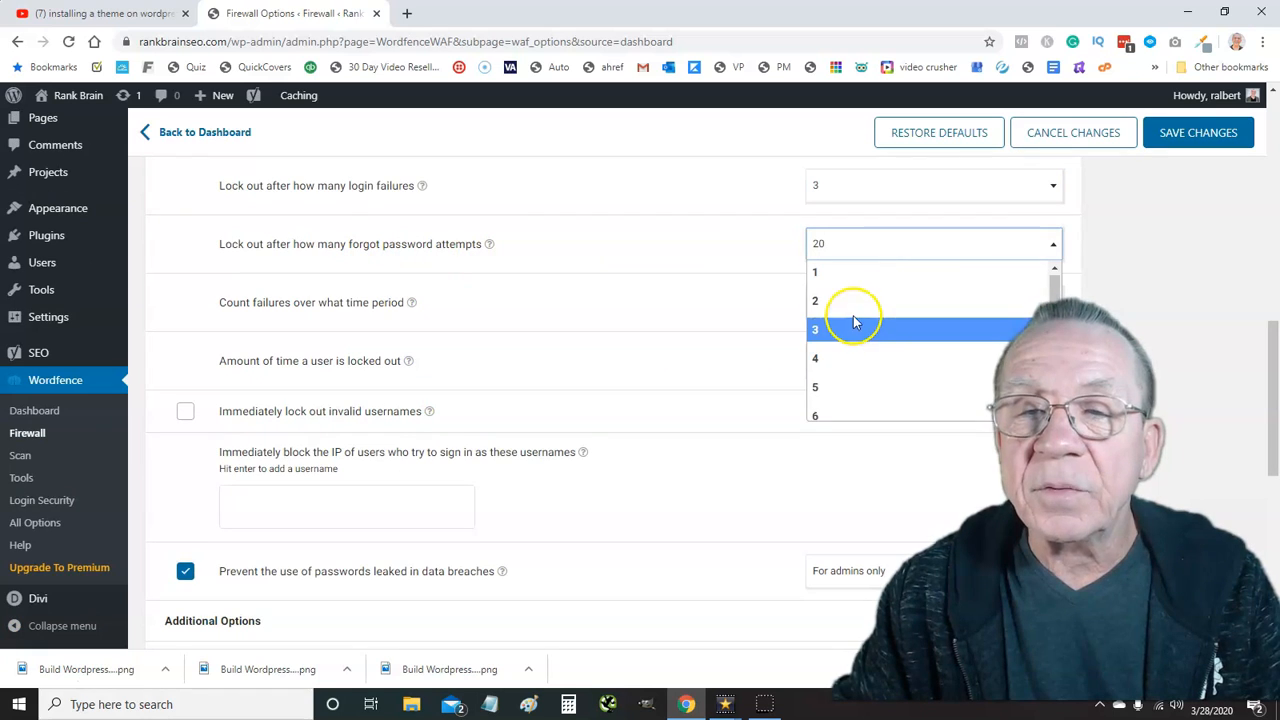
left_click(851, 327)
left_click(576, 315)
Count failures over 5 minutes, set a 2-month lockout, and save the changes
left_click(873, 305)
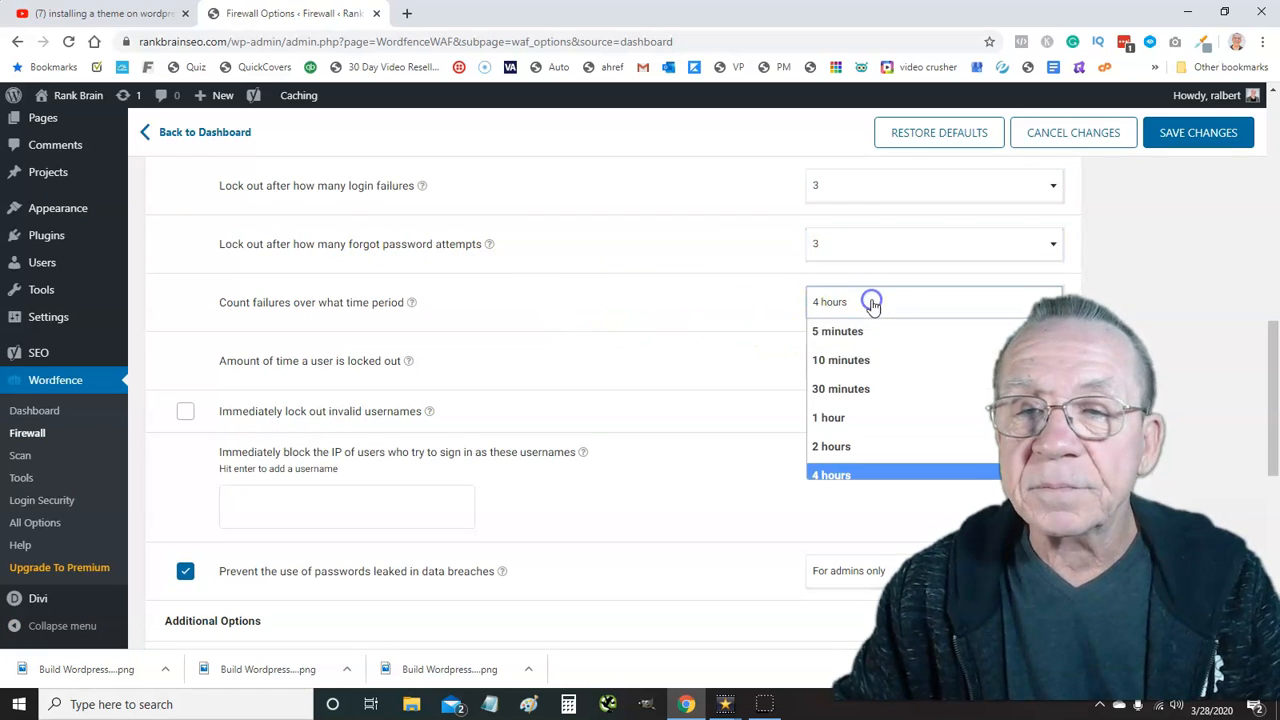
left_click(857, 331)
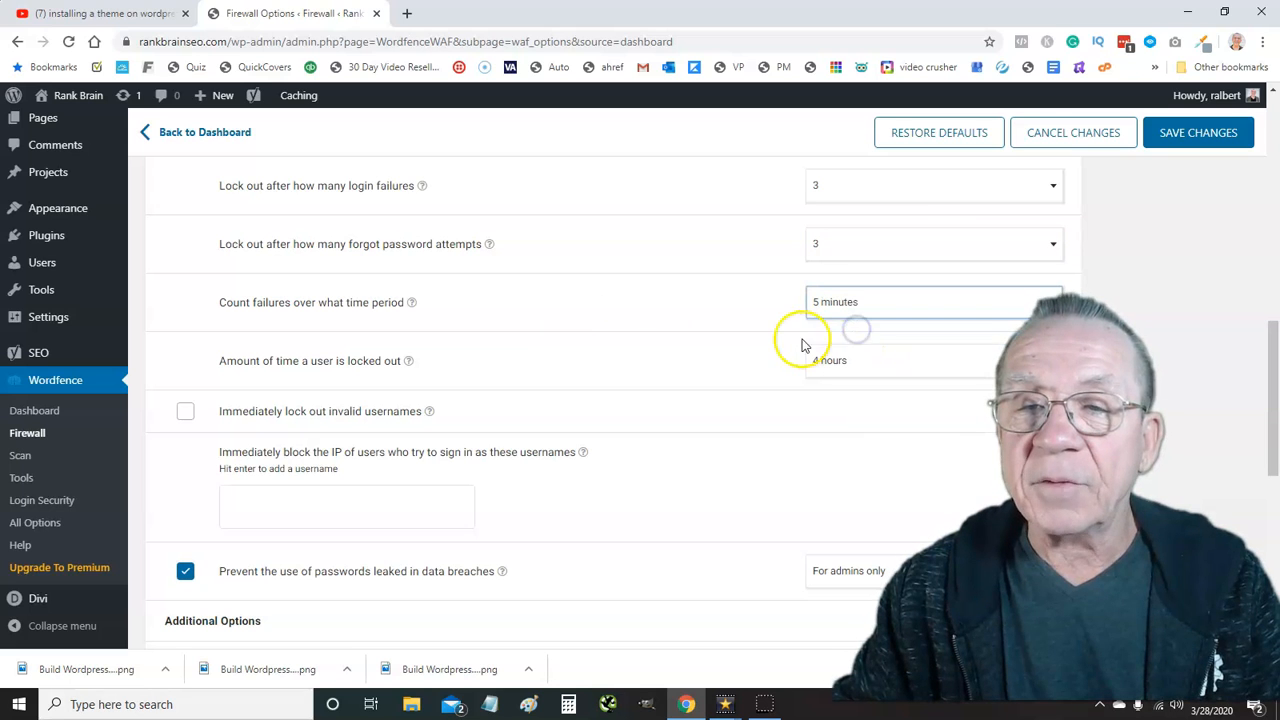
left_click(894, 364)
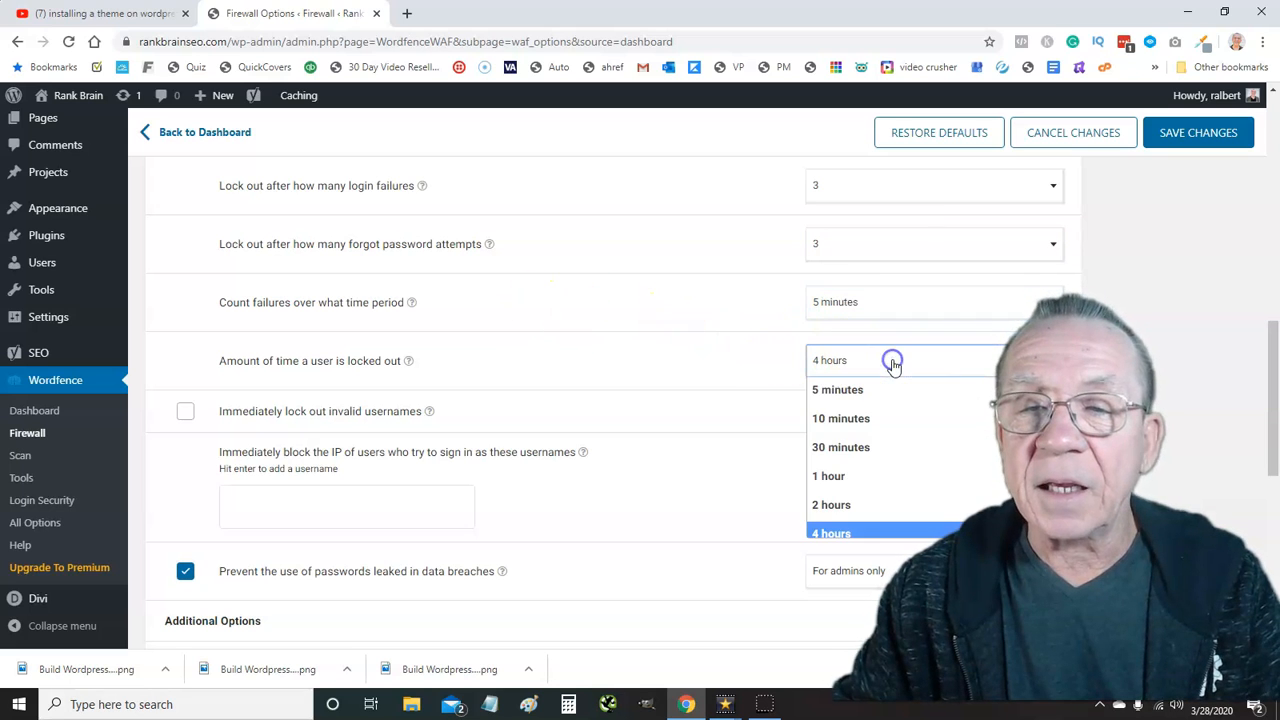
scroll(871, 430, "down", 4)
left_click(855, 520)
scroll(624, 410, "down", 6)
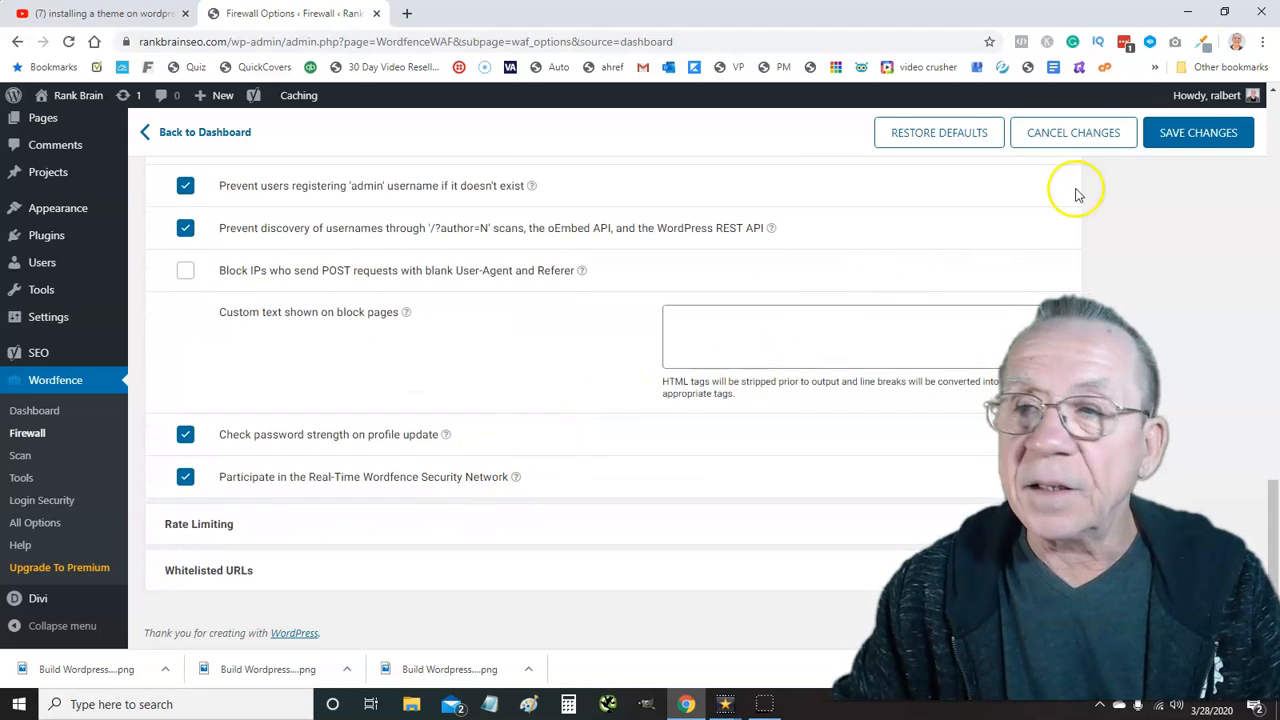
left_click(1196, 133)
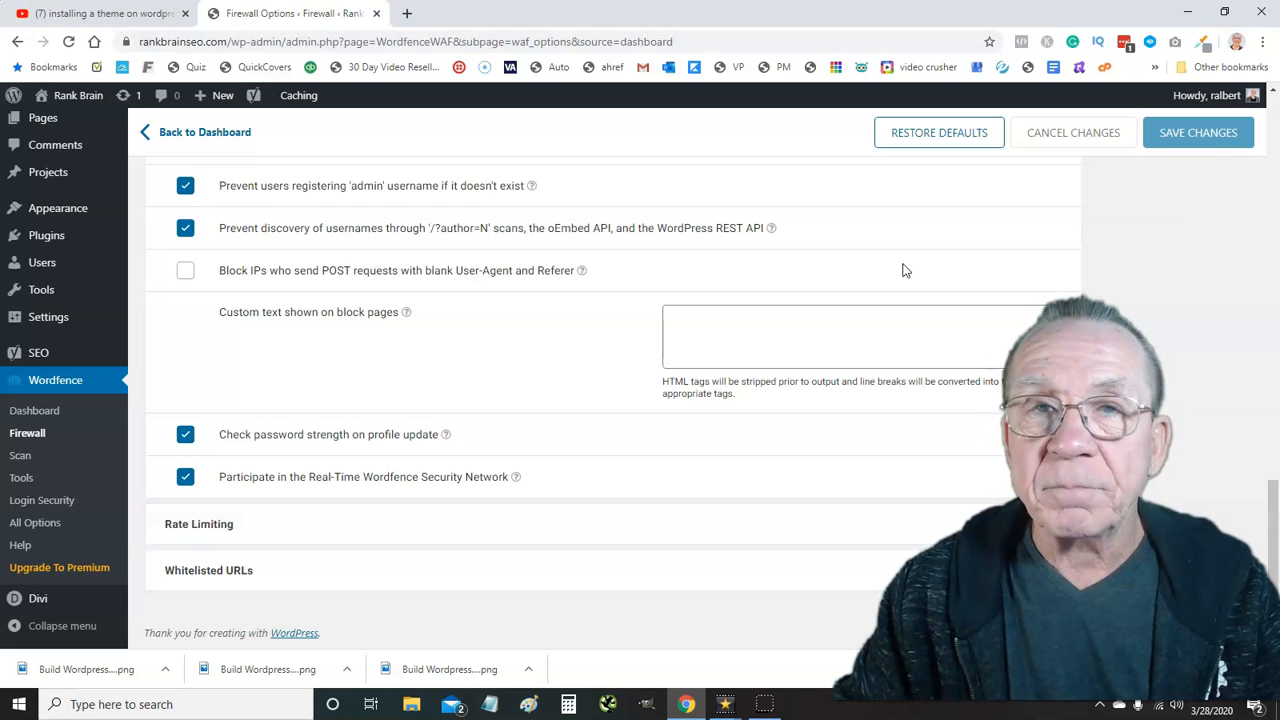
scroll(331, 292, "up", 7)
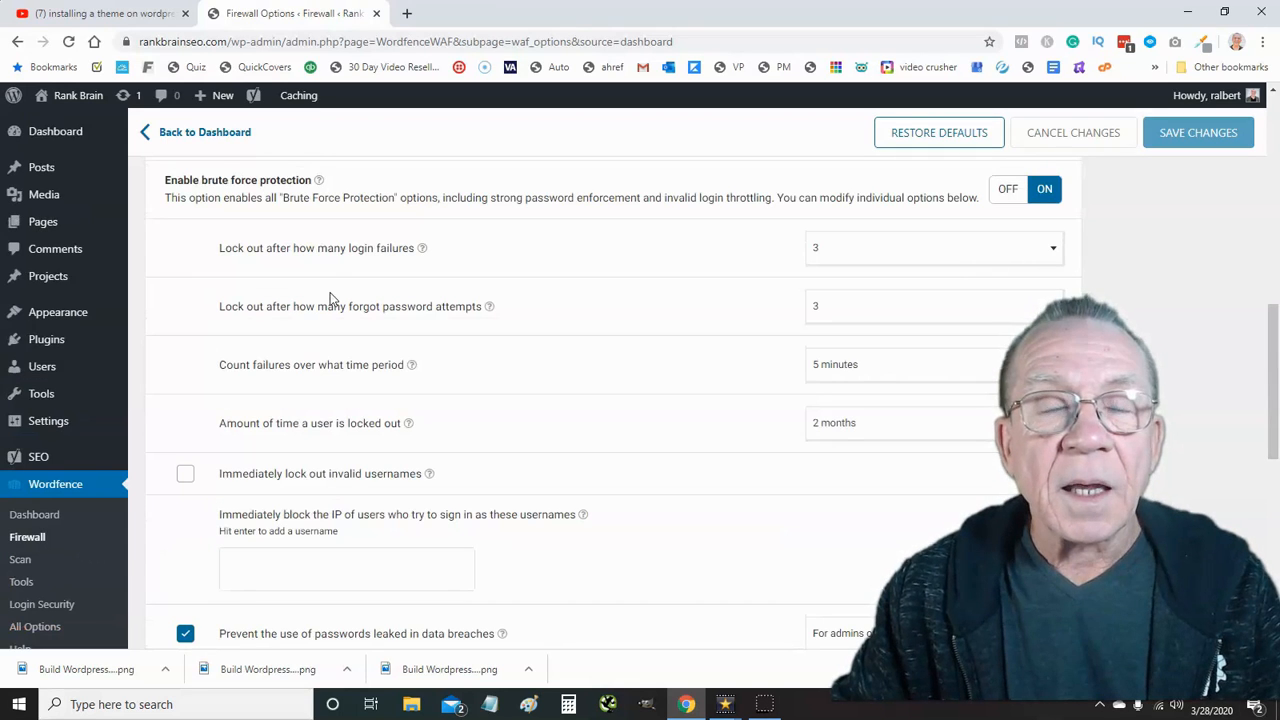
left_click(340, 297)
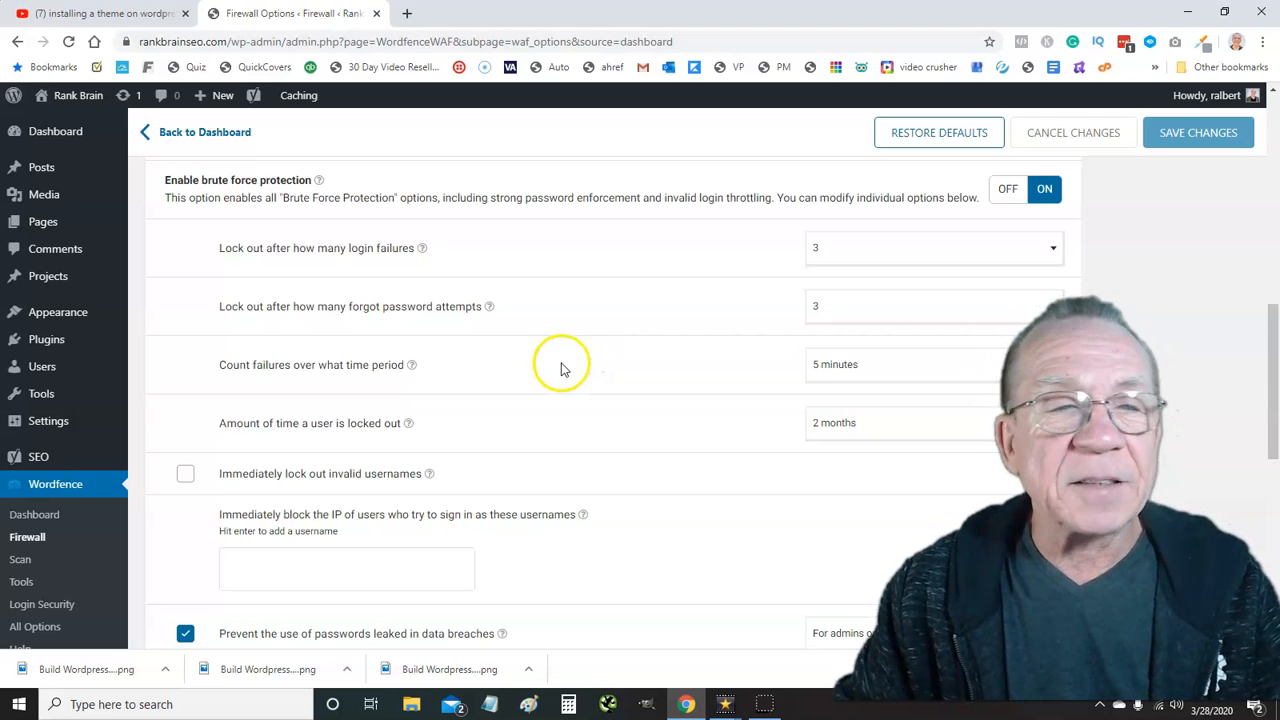
scroll(563, 366, "up", 2)
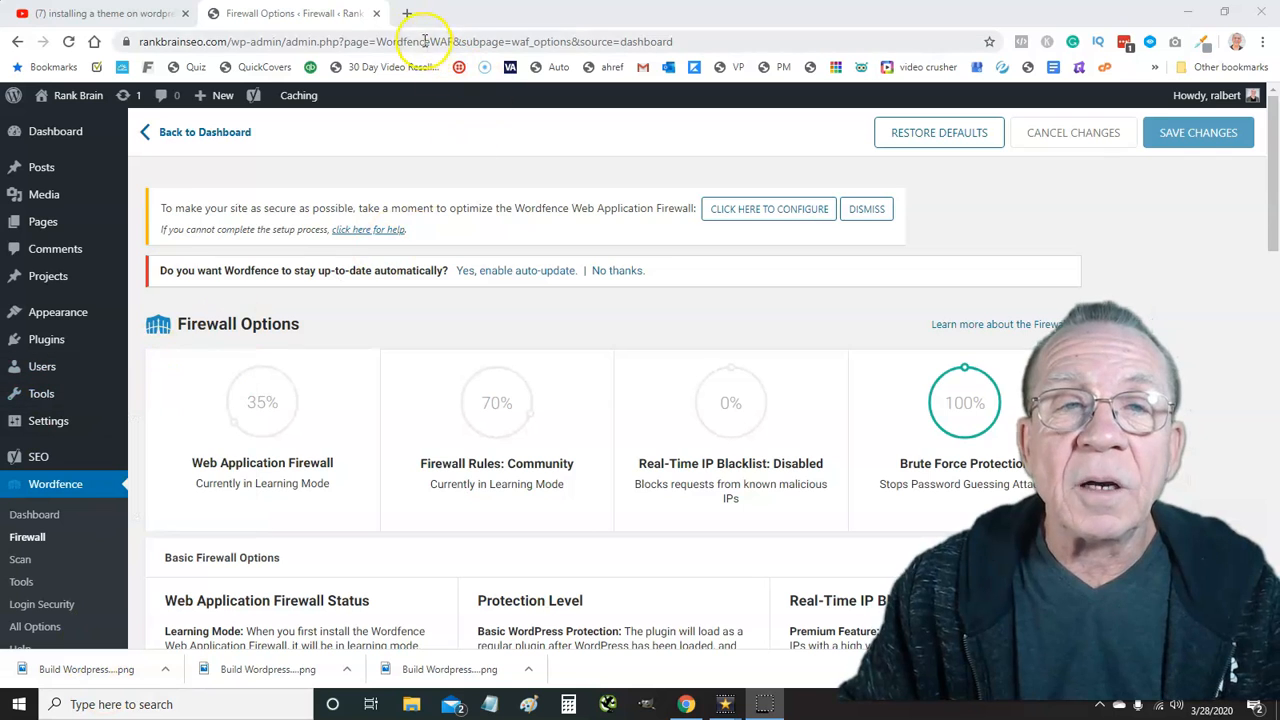
Sign in to Search Console from Google Webmasters in a new tab and choose Add property
left_click(406, 13)
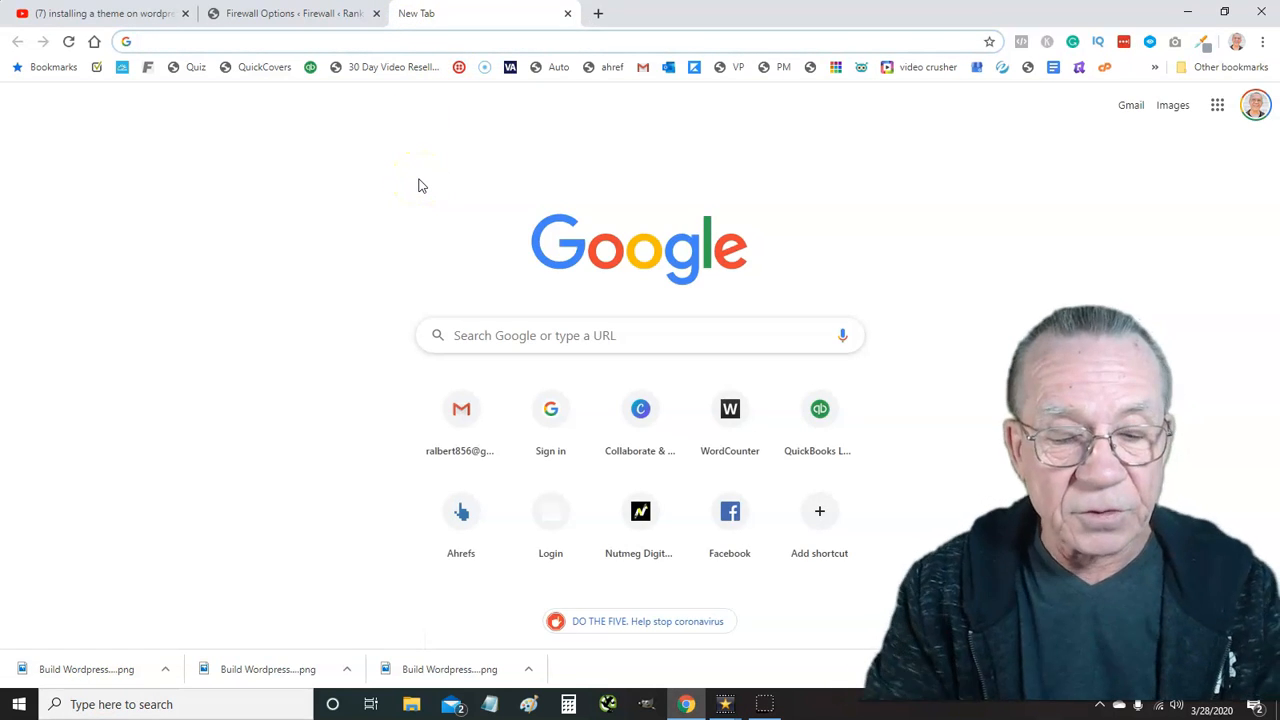
type("google web")
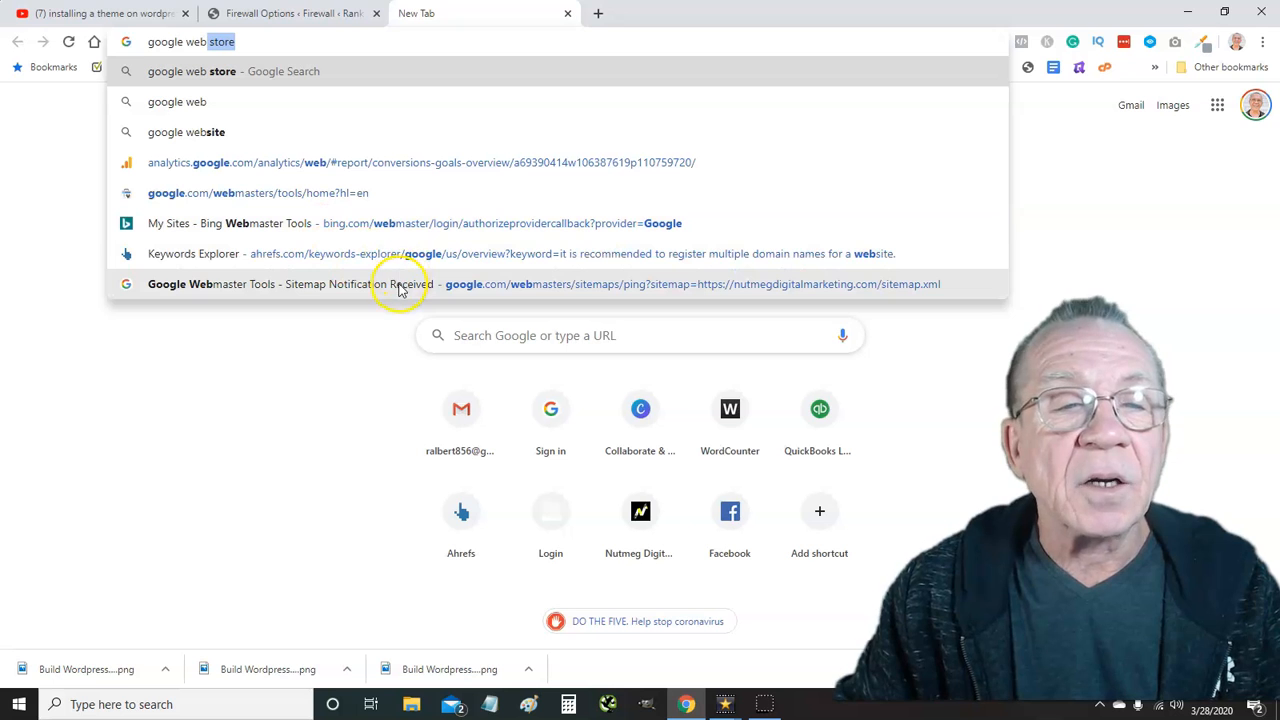
left_click(533, 288)
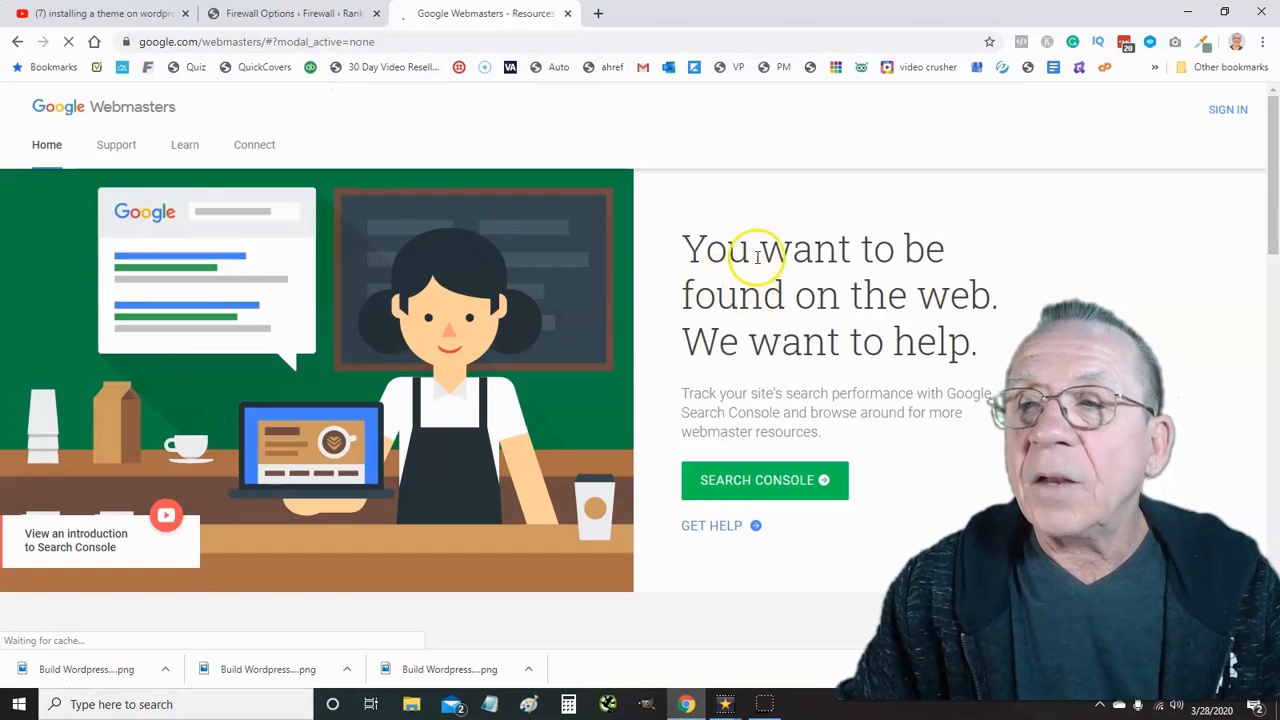
left_click(1228, 109)
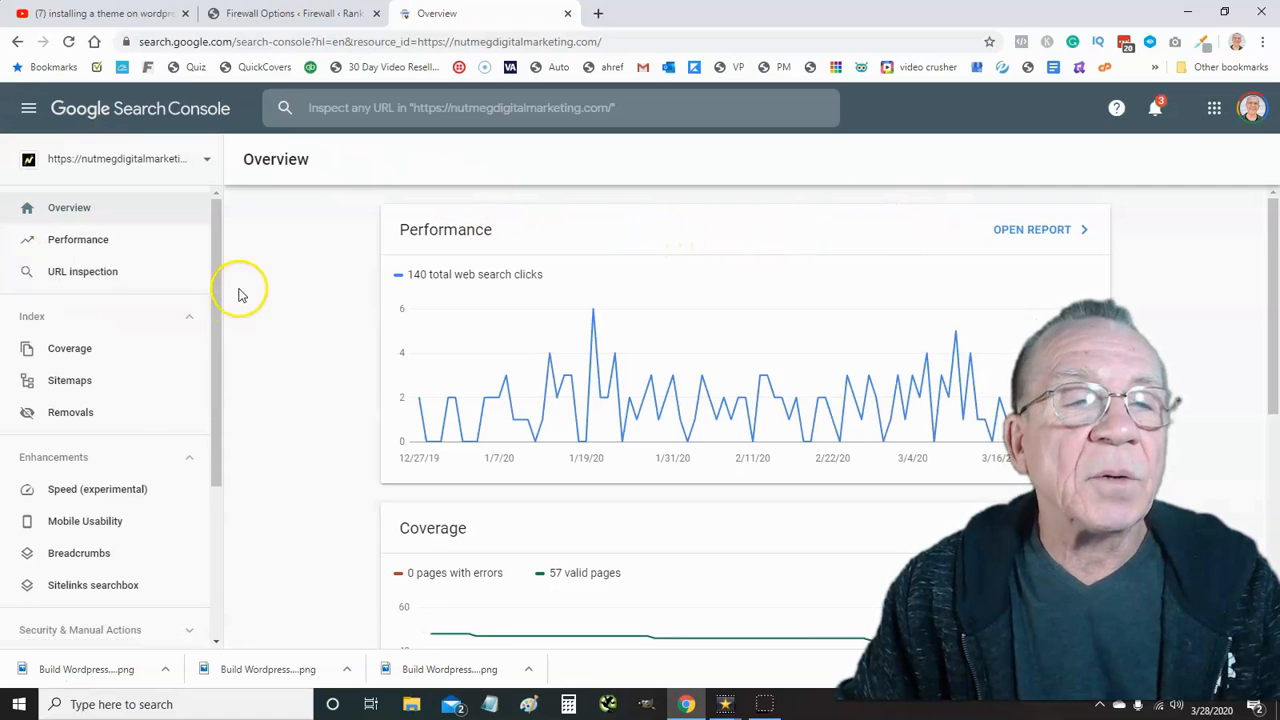
scroll(272, 248, "down", 1)
scroll(272, 248, "up", 1)
left_click(207, 160)
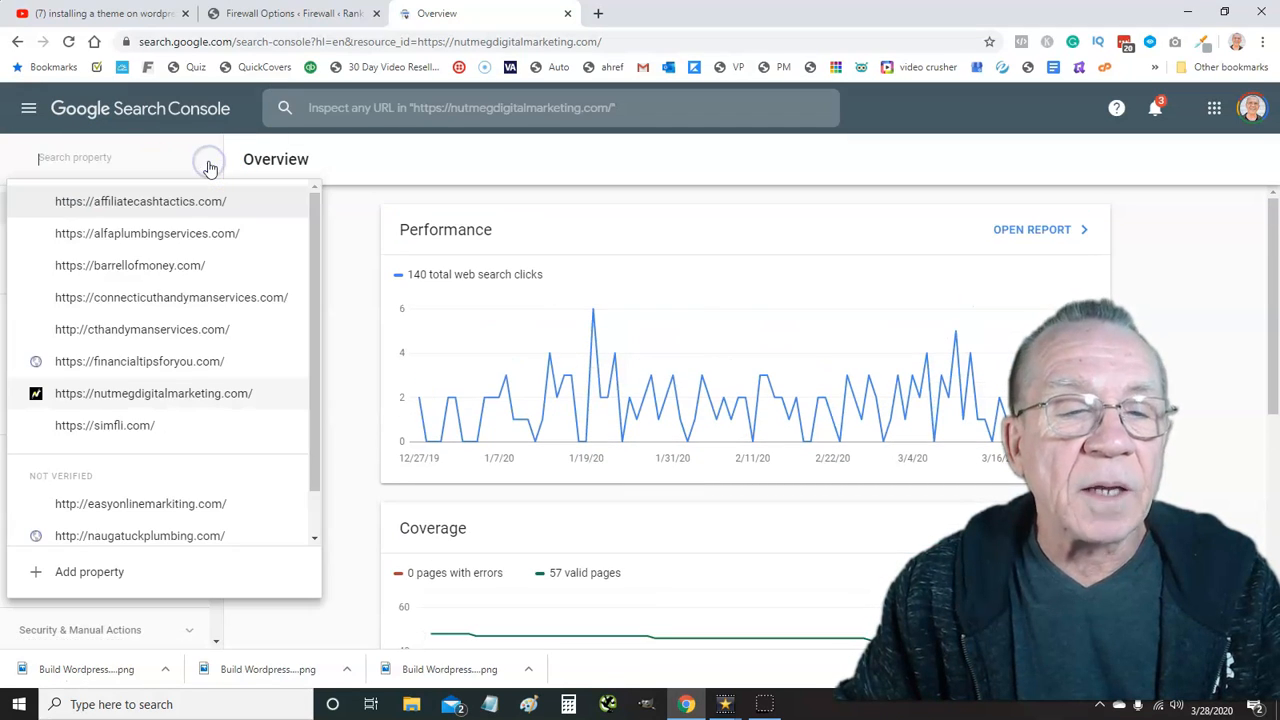
left_click(88, 576)
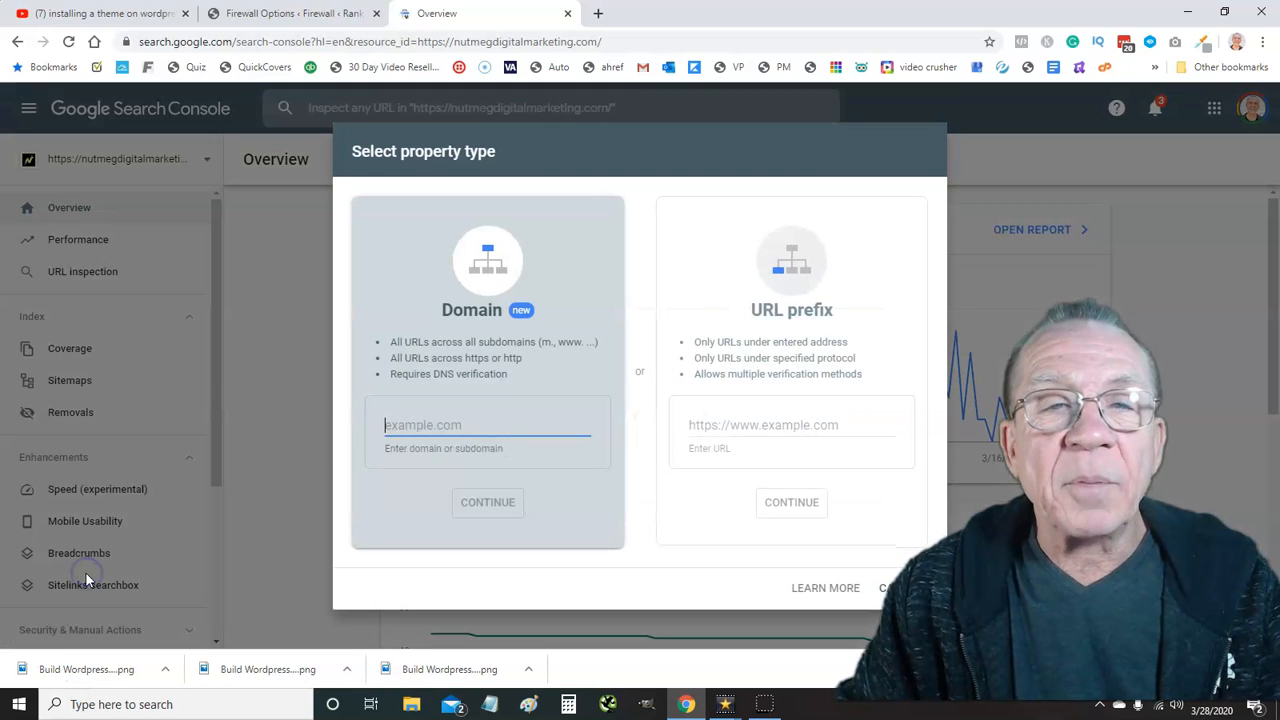
left_click(789, 507)
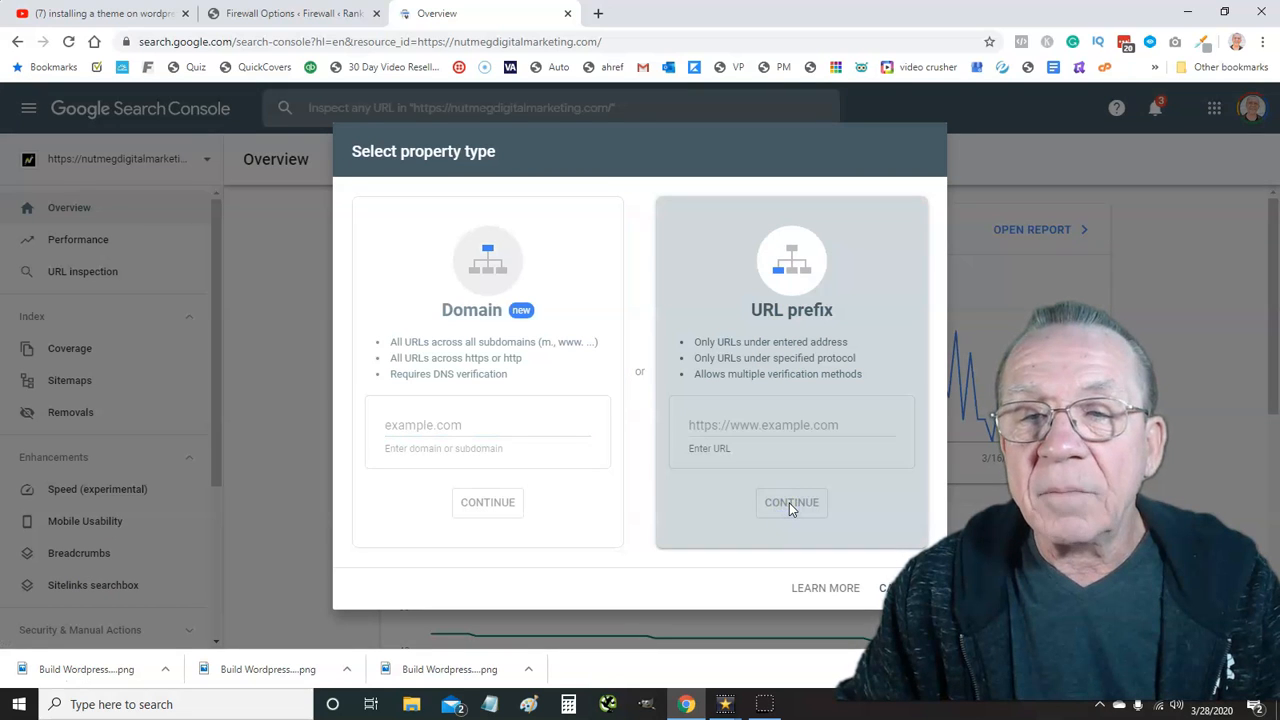
left_click(761, 425)
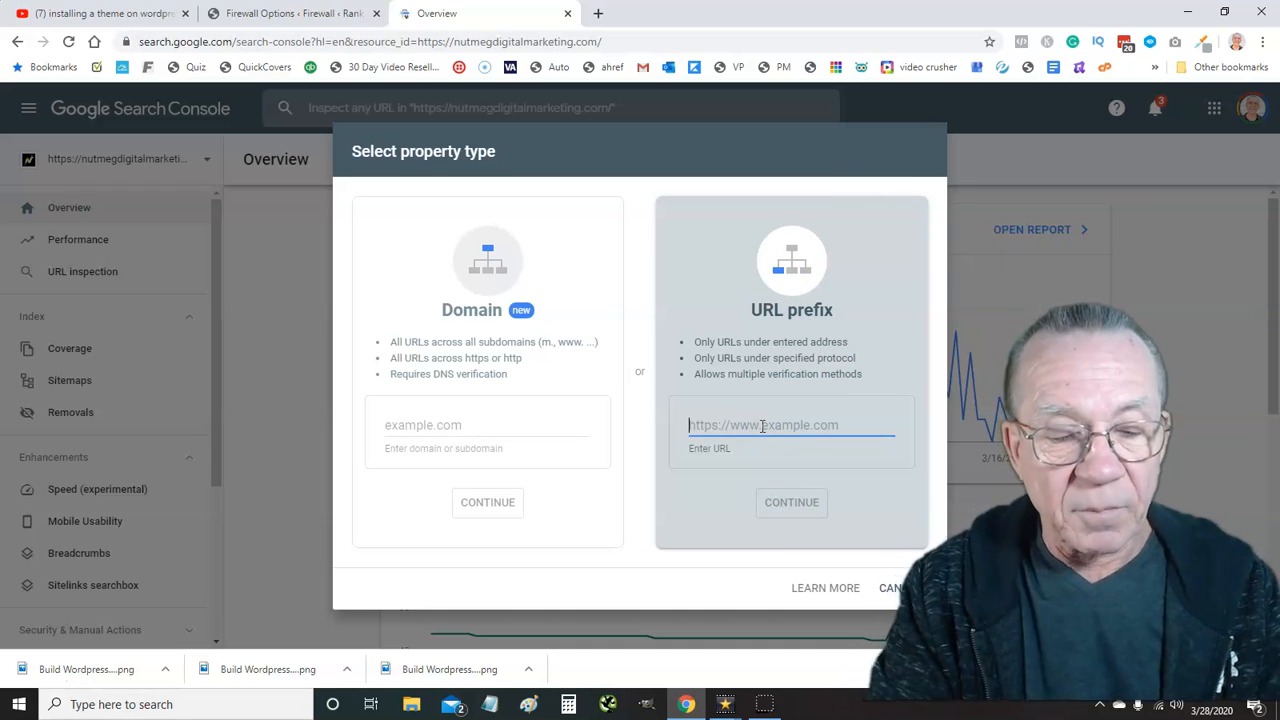
type("https://")
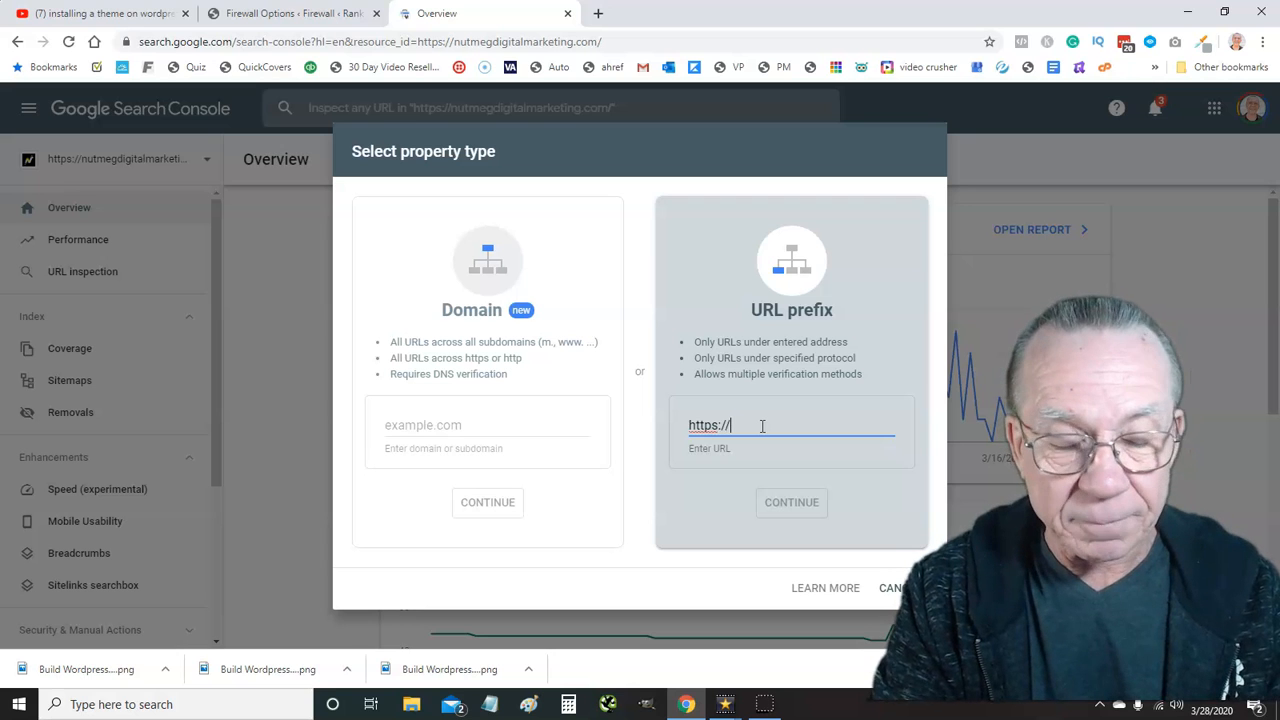
type("rankbrainseo.com")
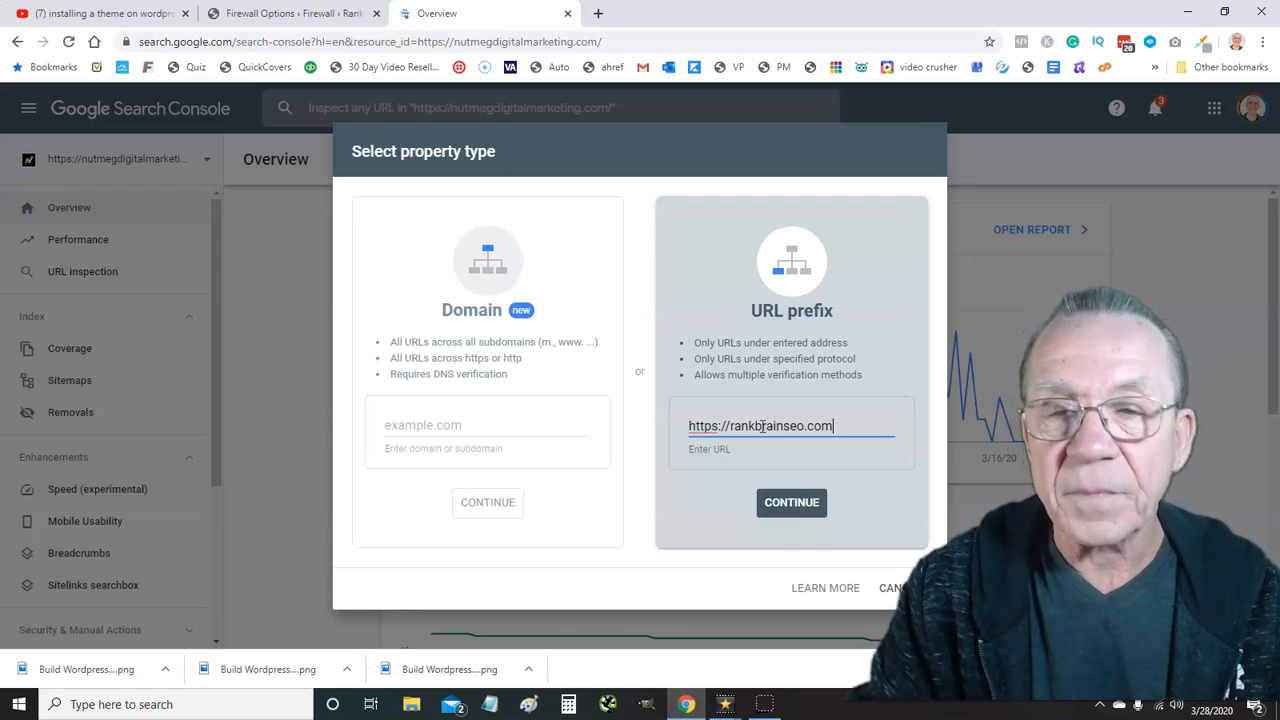
left_click(785, 505)
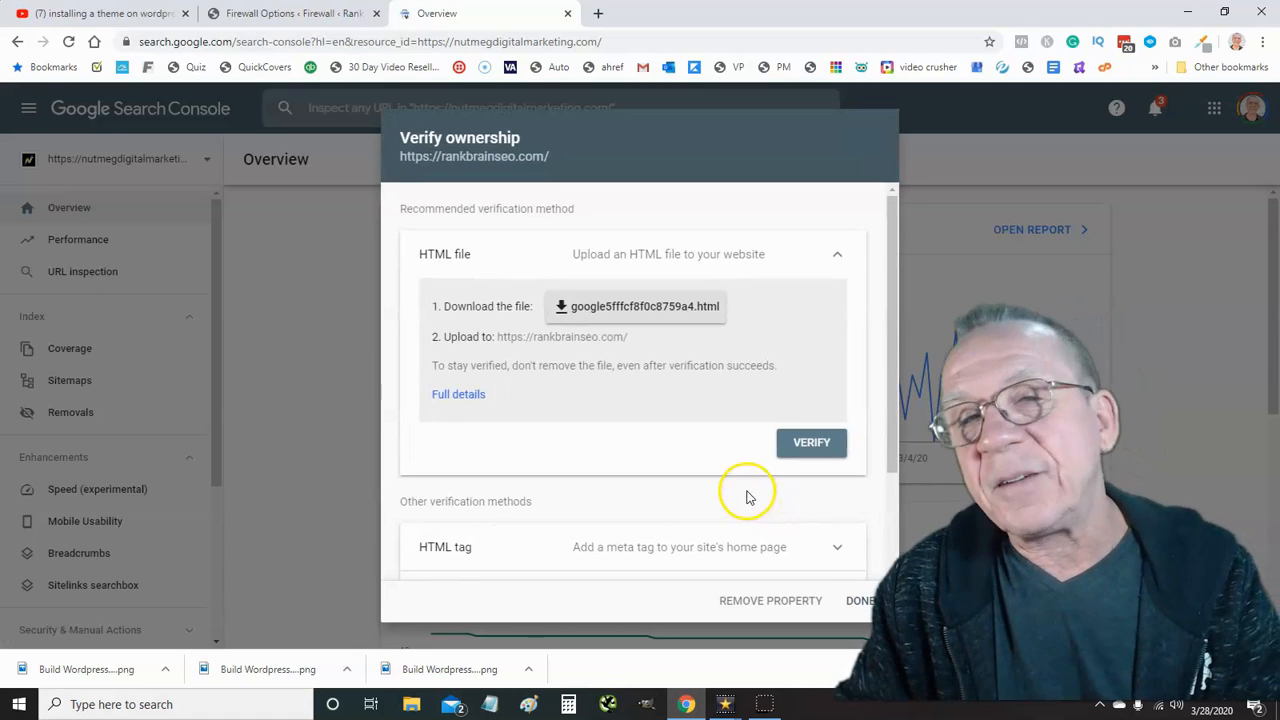
Copy the HTML tag verification meta tag and open a blank Notepad document
scroll(645, 405, "down", 3)
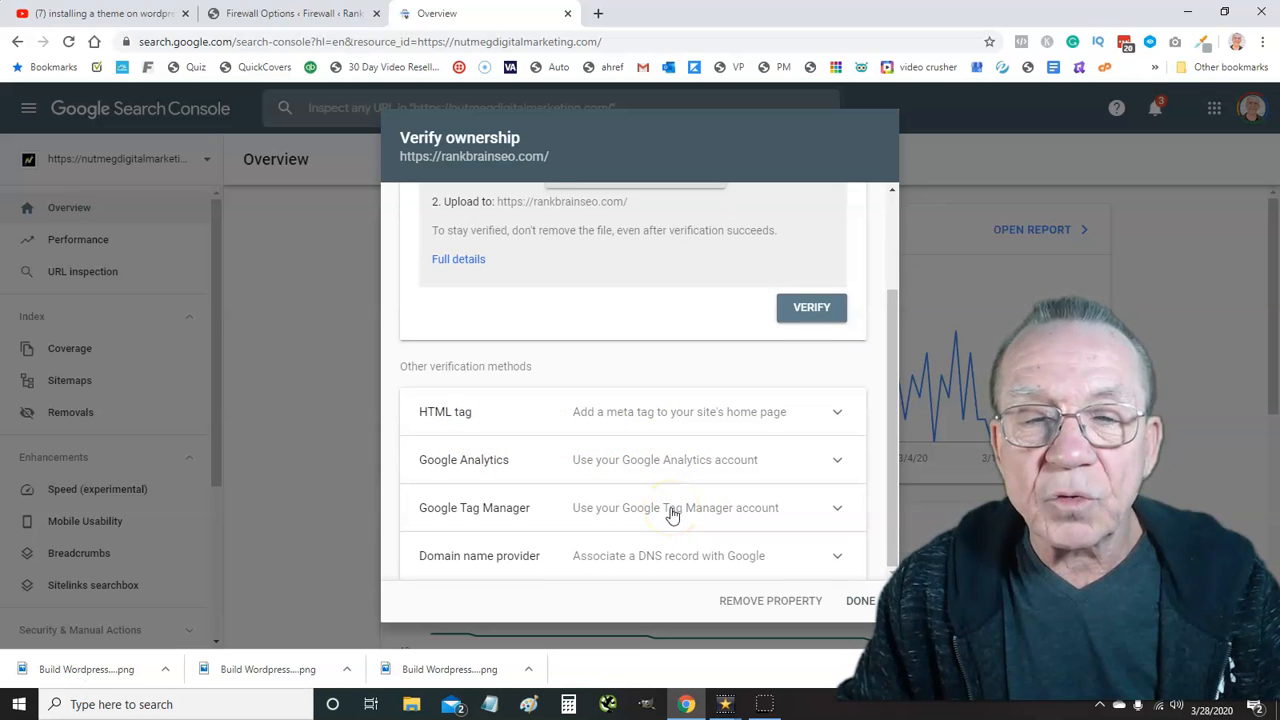
left_click(648, 412)
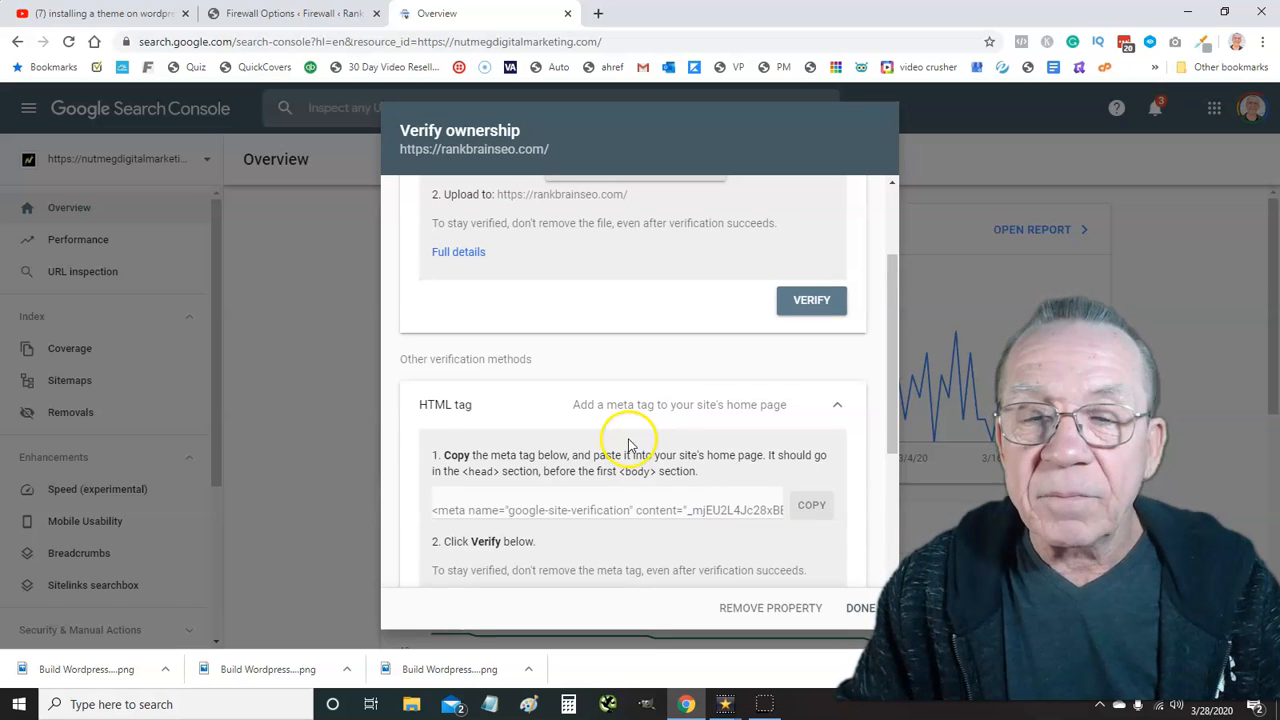
left_click(810, 506)
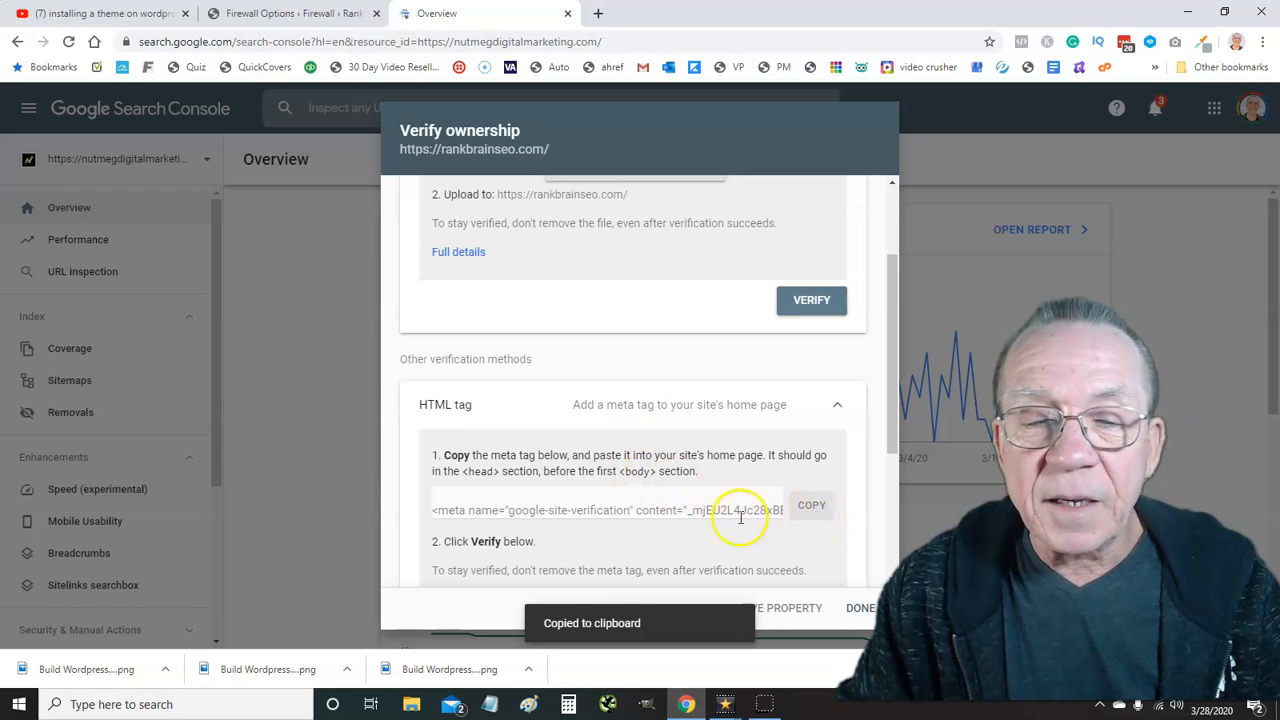
left_click(489, 706)
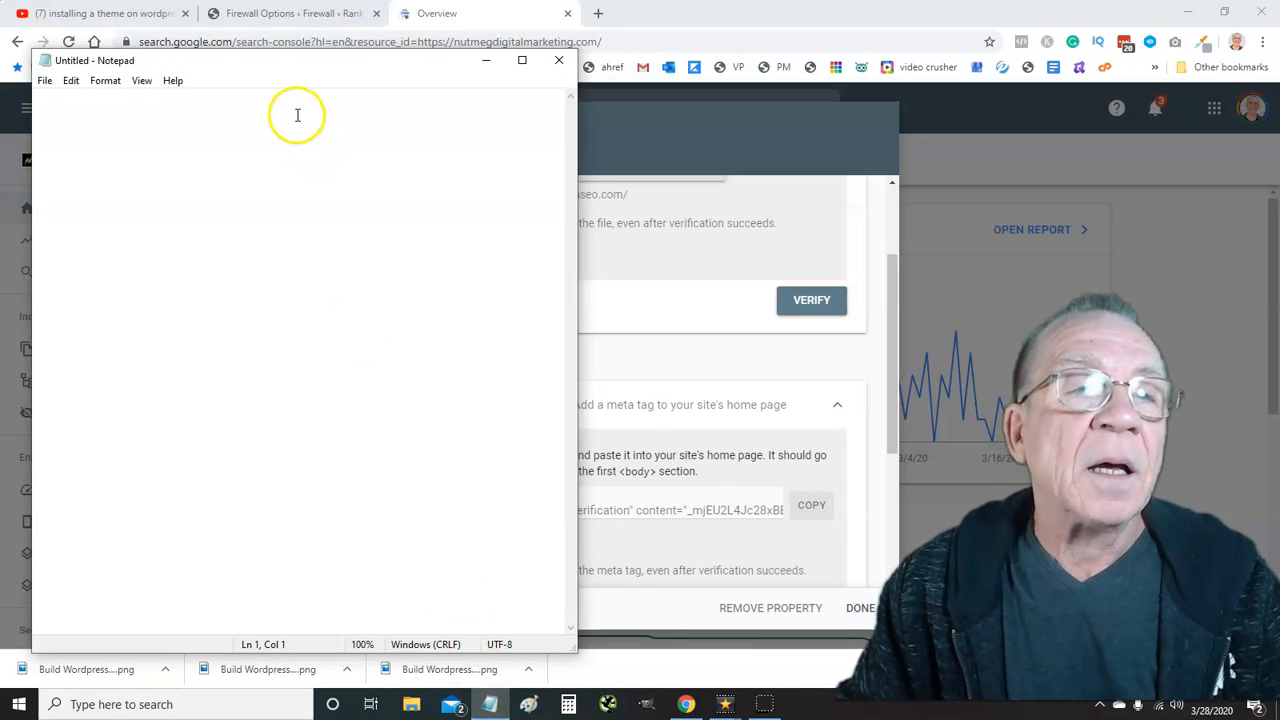
Paste the meta tag into Notepad, copy just its content code, then minimize Notepad
key("ctrl+v")
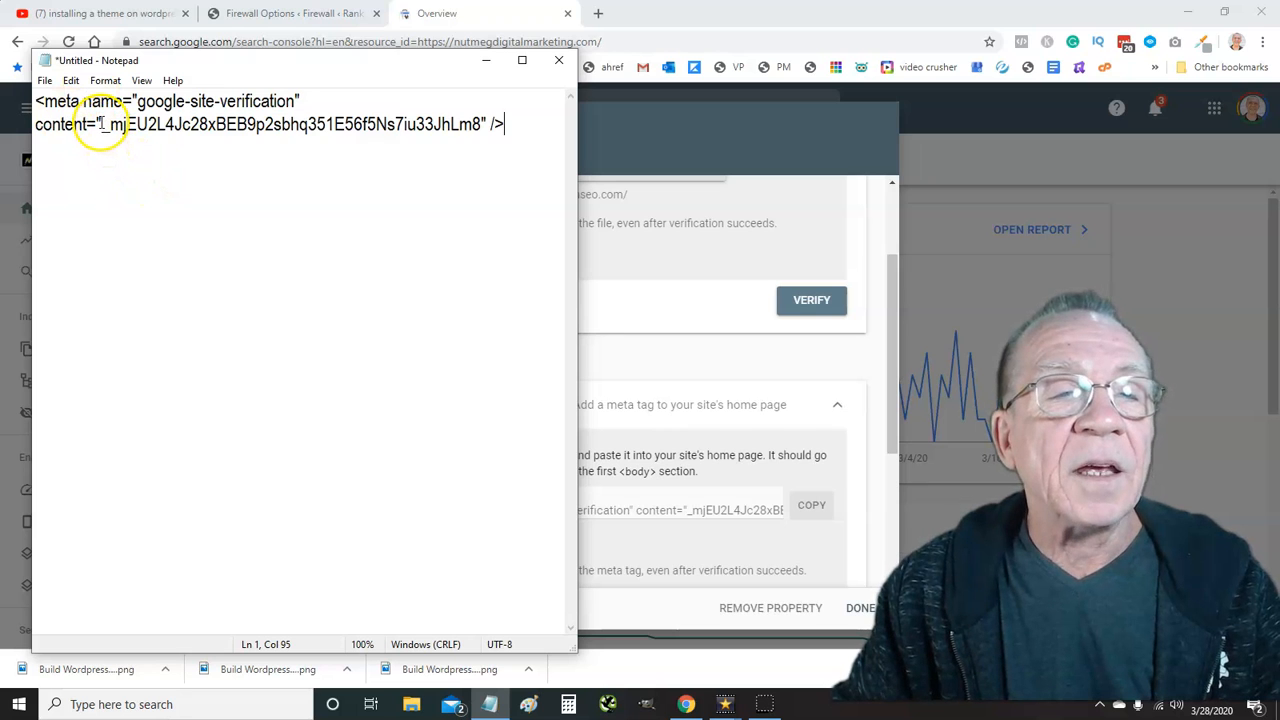
left_click_drag(101, 124, 481, 126)
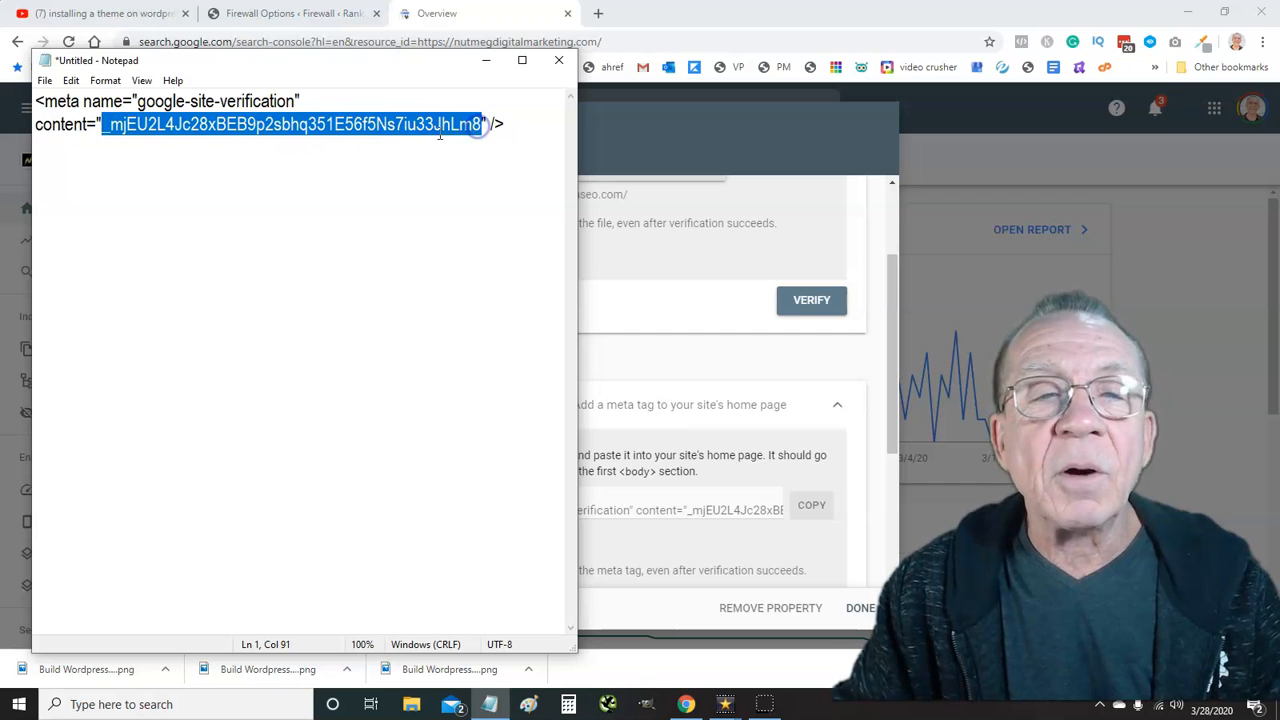
right_click(385, 124)
left_click(421, 172)
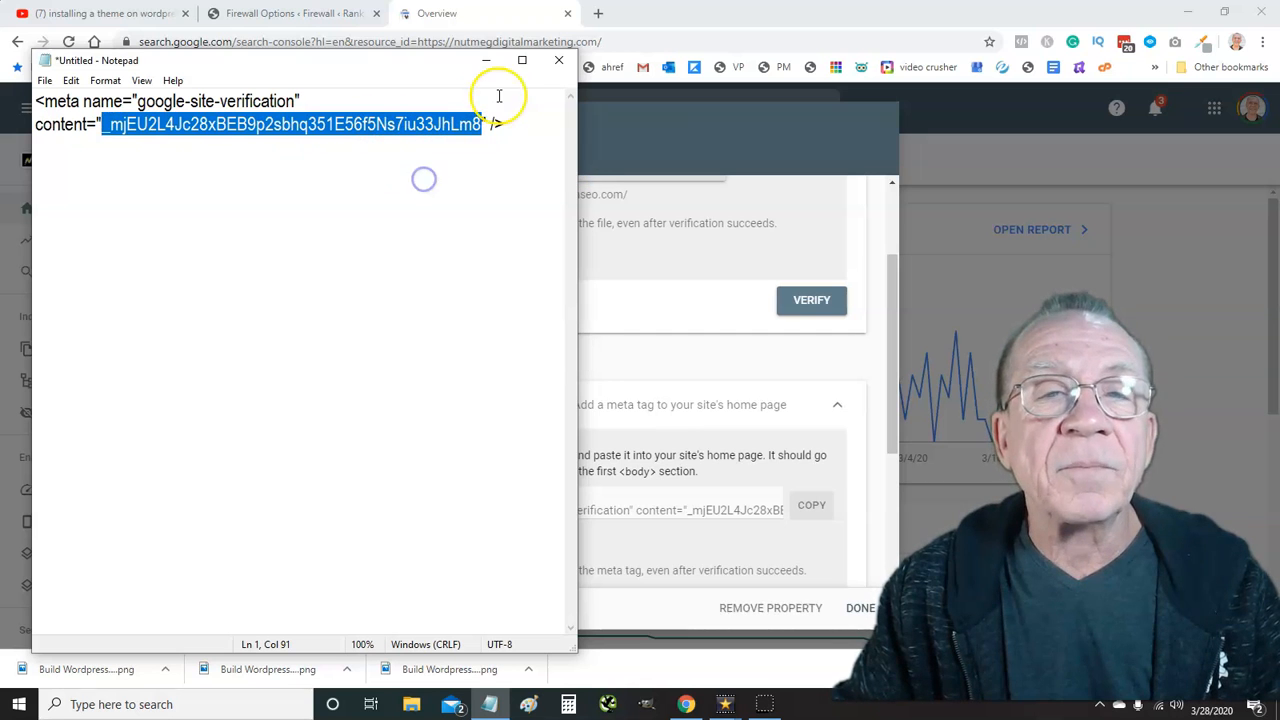
left_click(487, 61)
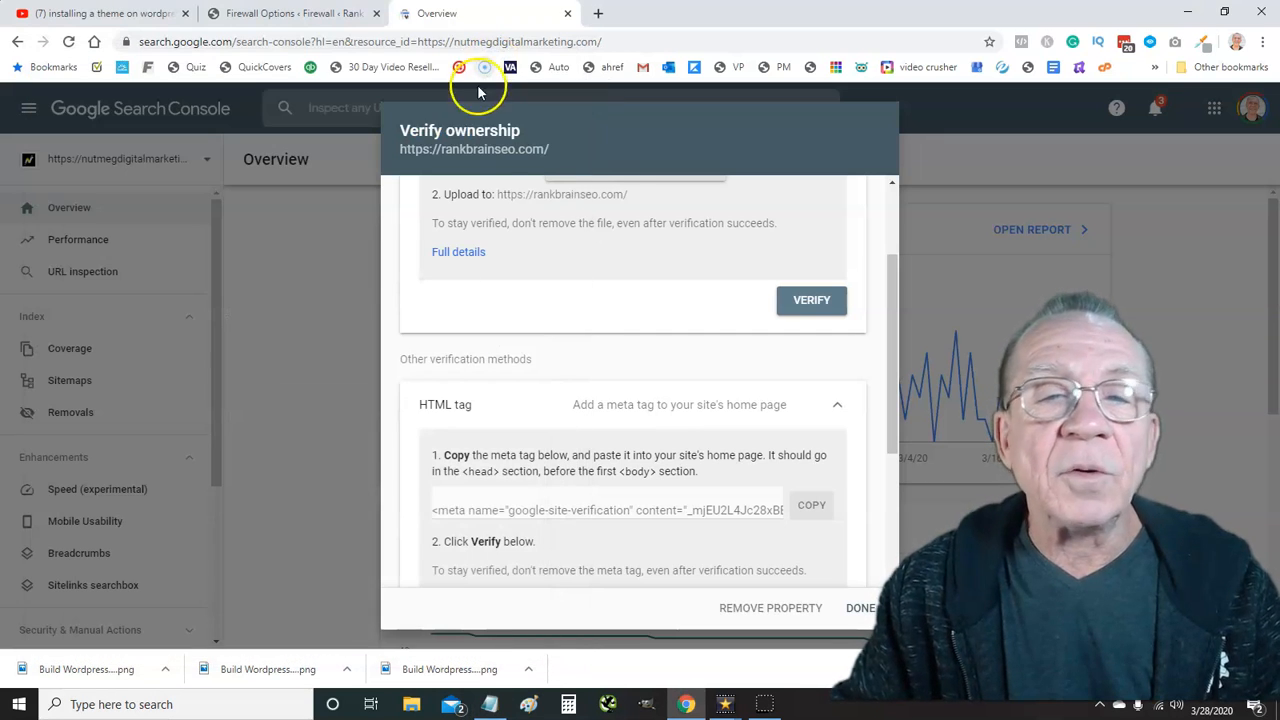
In the WordPress admin, open Yoast SEO's General settings at the Webmaster Tools section
left_click(160, 15)
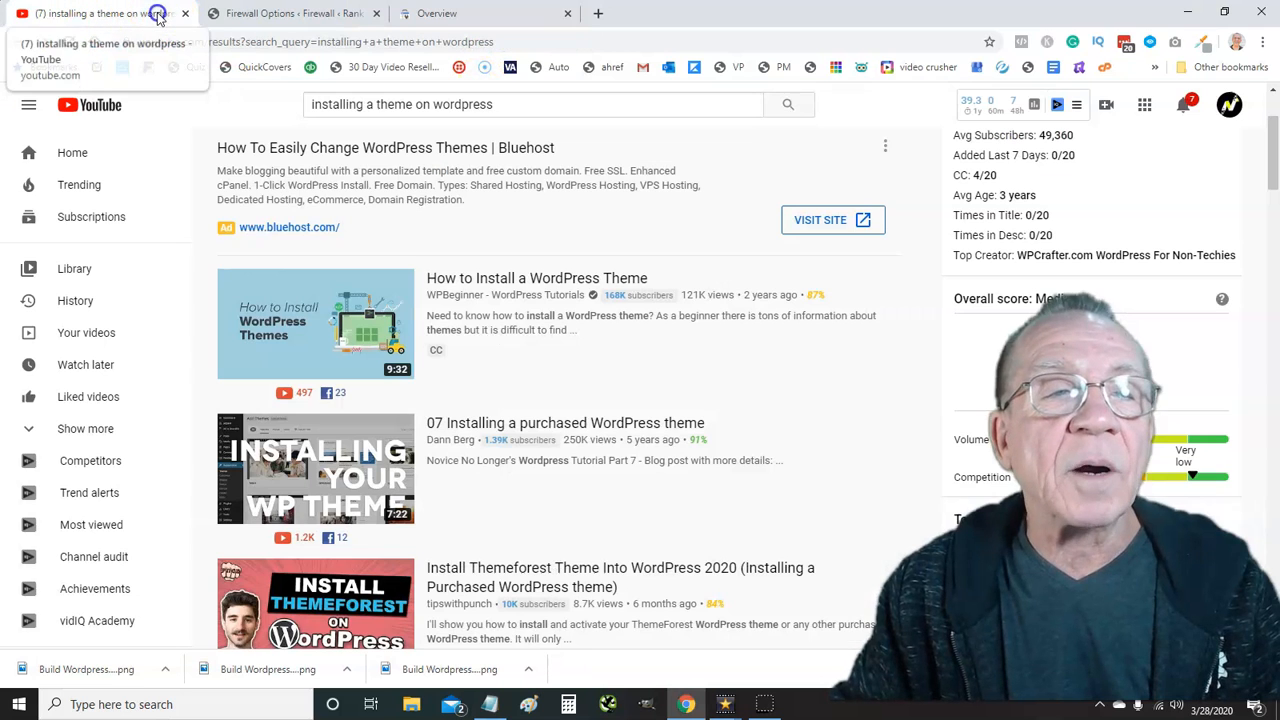
left_click(285, 13)
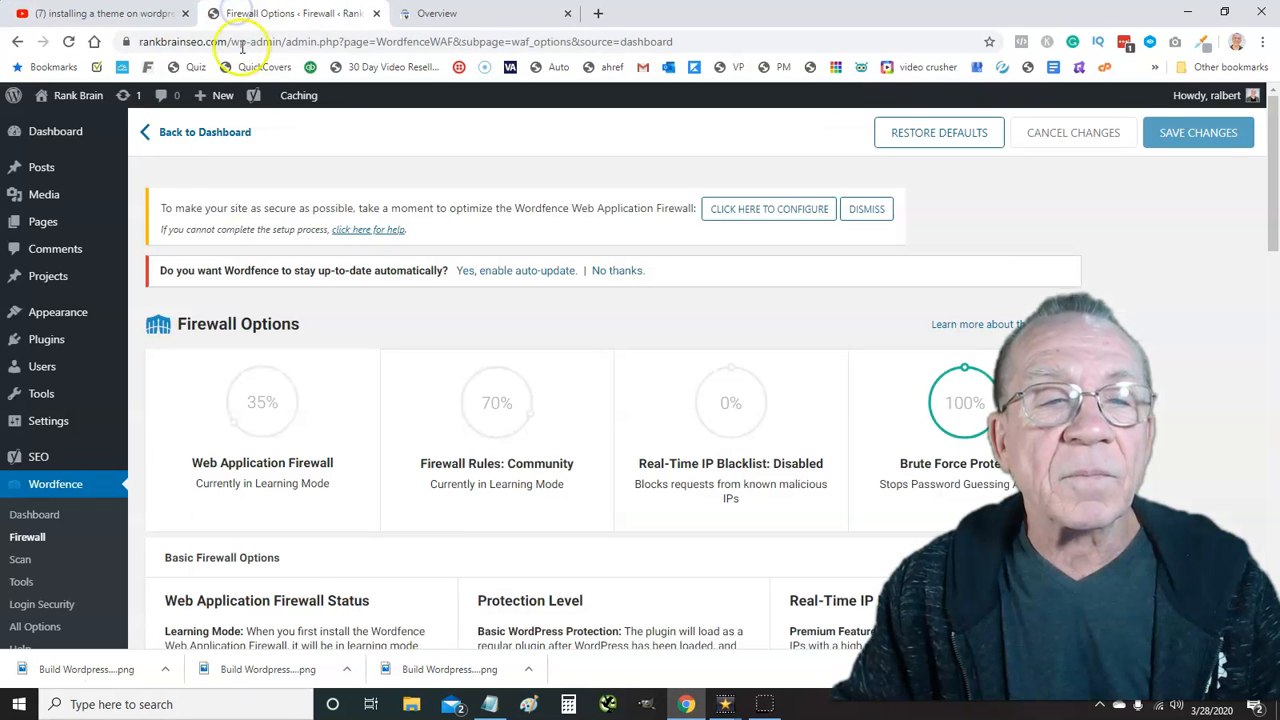
scroll(90, 262, "down", 3)
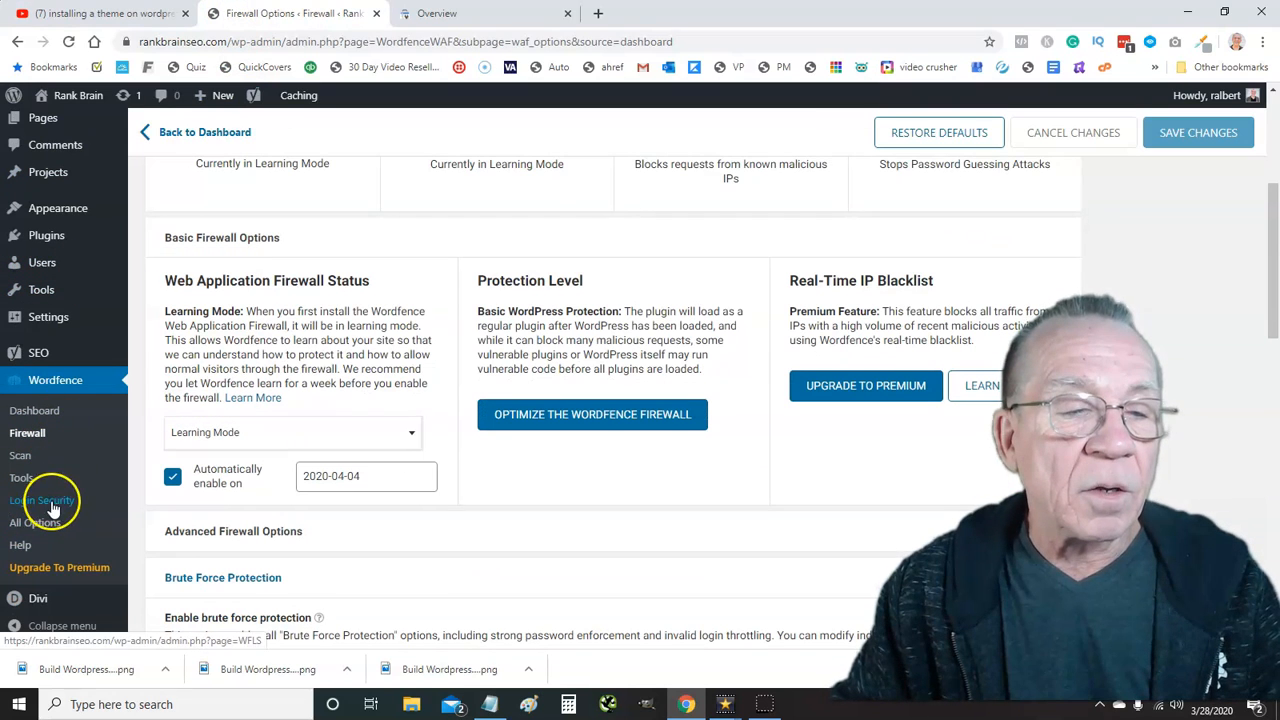
mouse_move(46, 358)
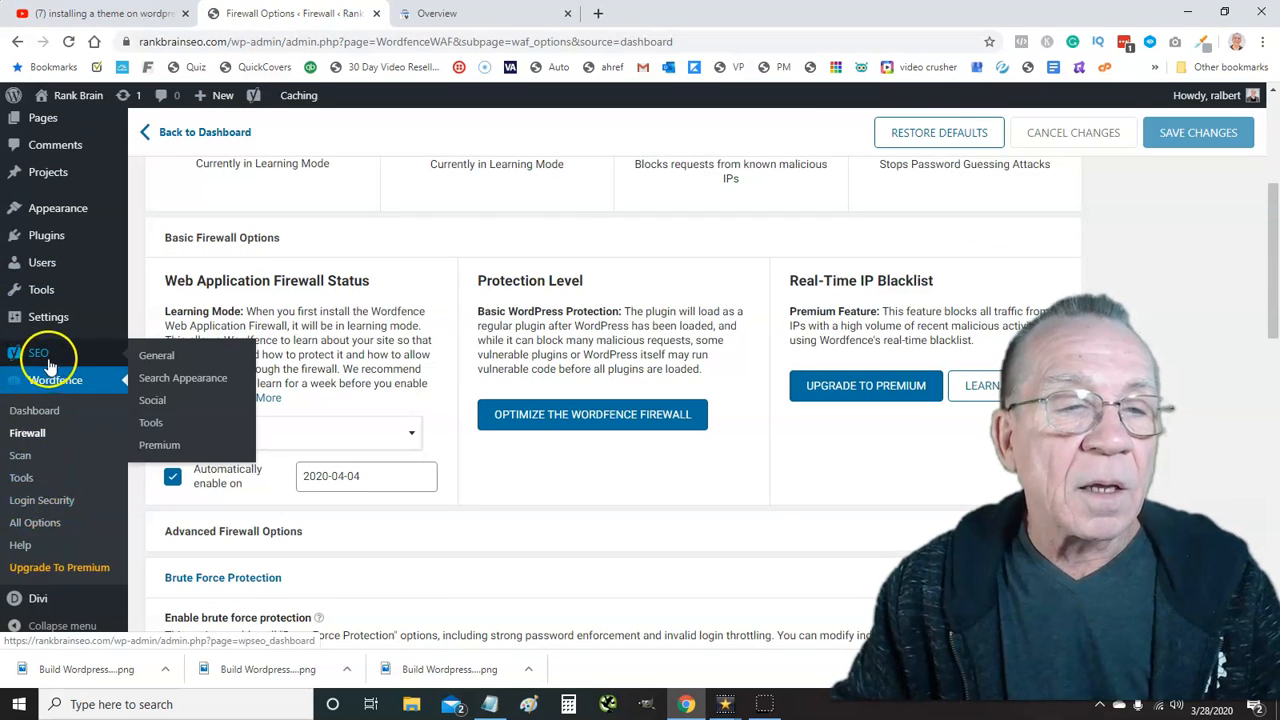
left_click(153, 358)
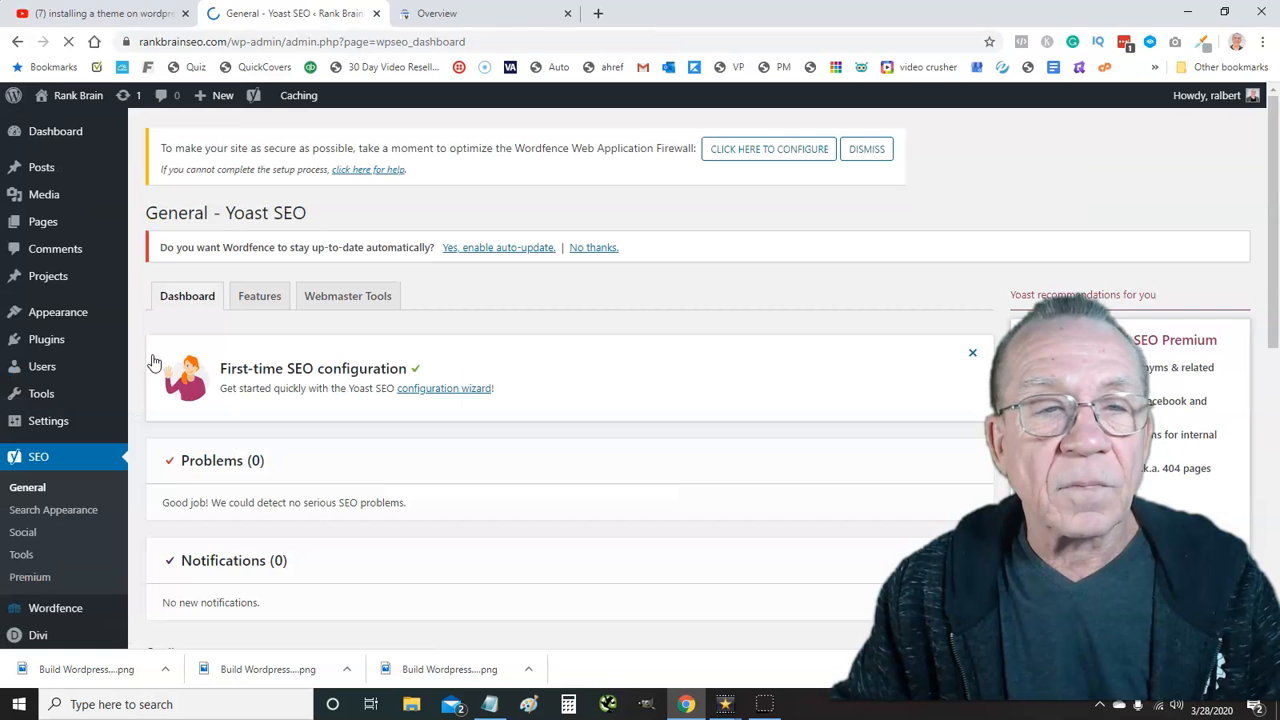
left_click(330, 296)
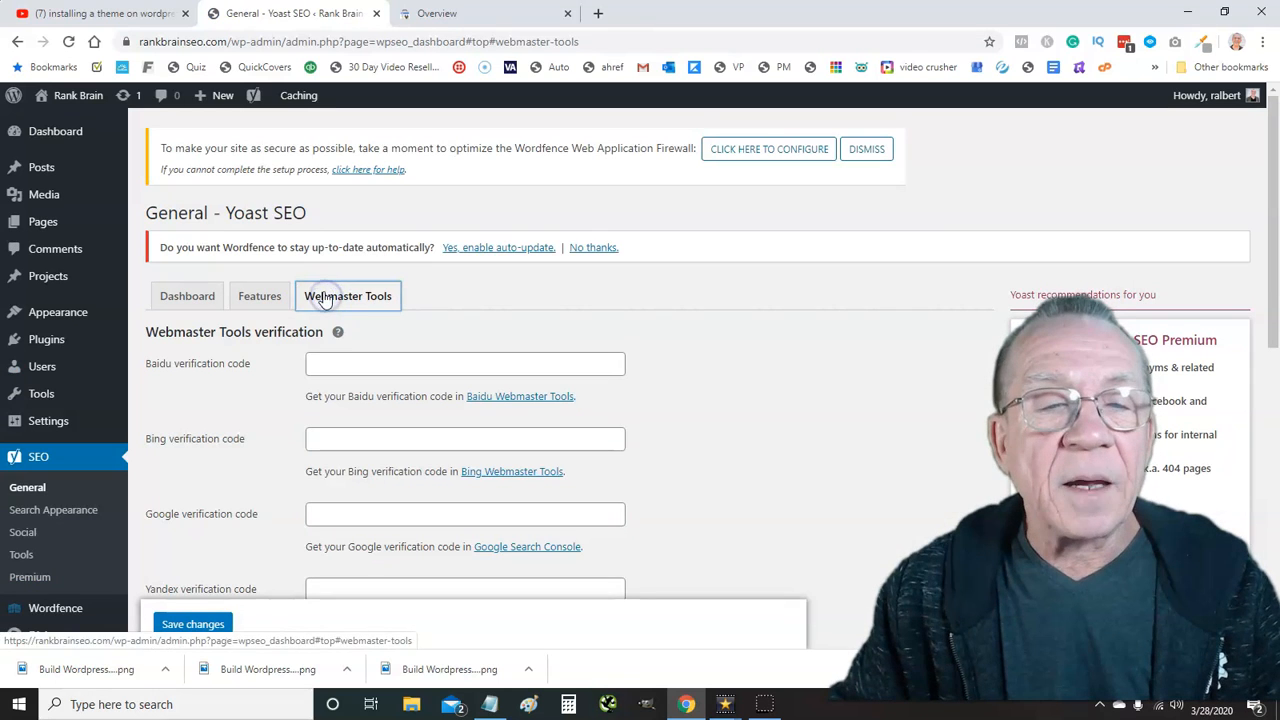
Paste the Google verification code, save the changes, and confirm it was stored
left_click(320, 511)
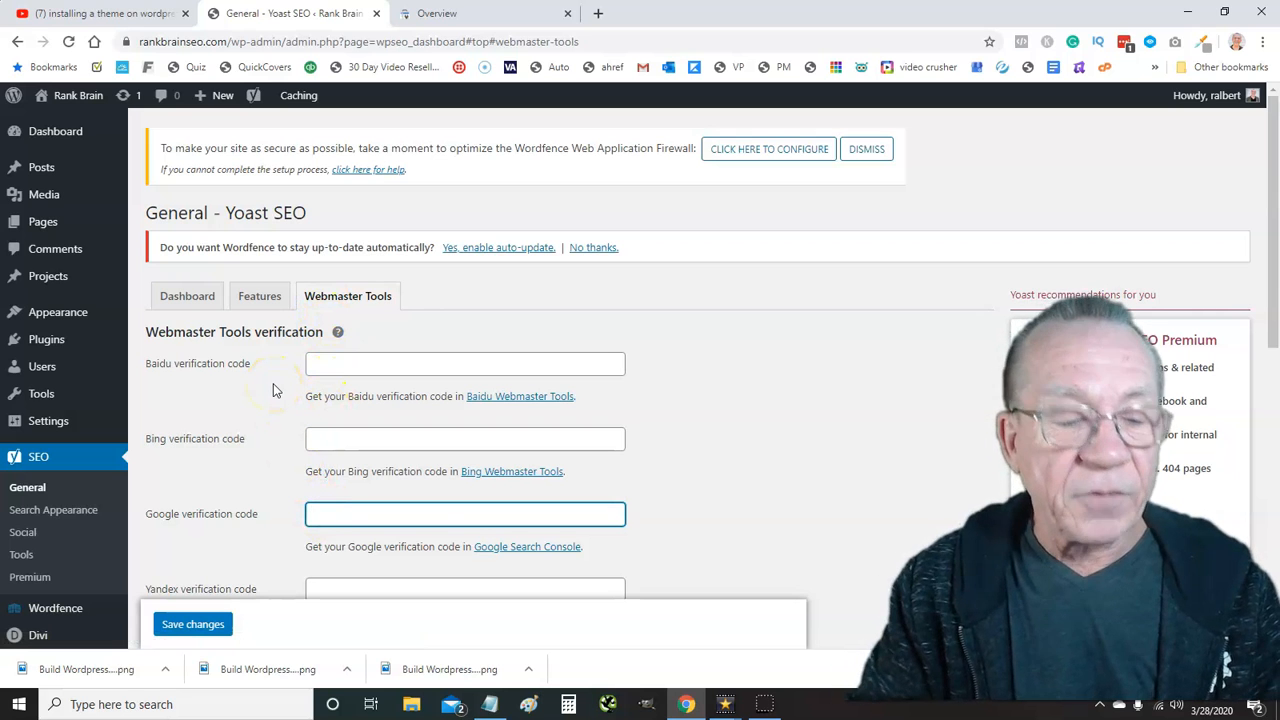
key("ctrl+v")
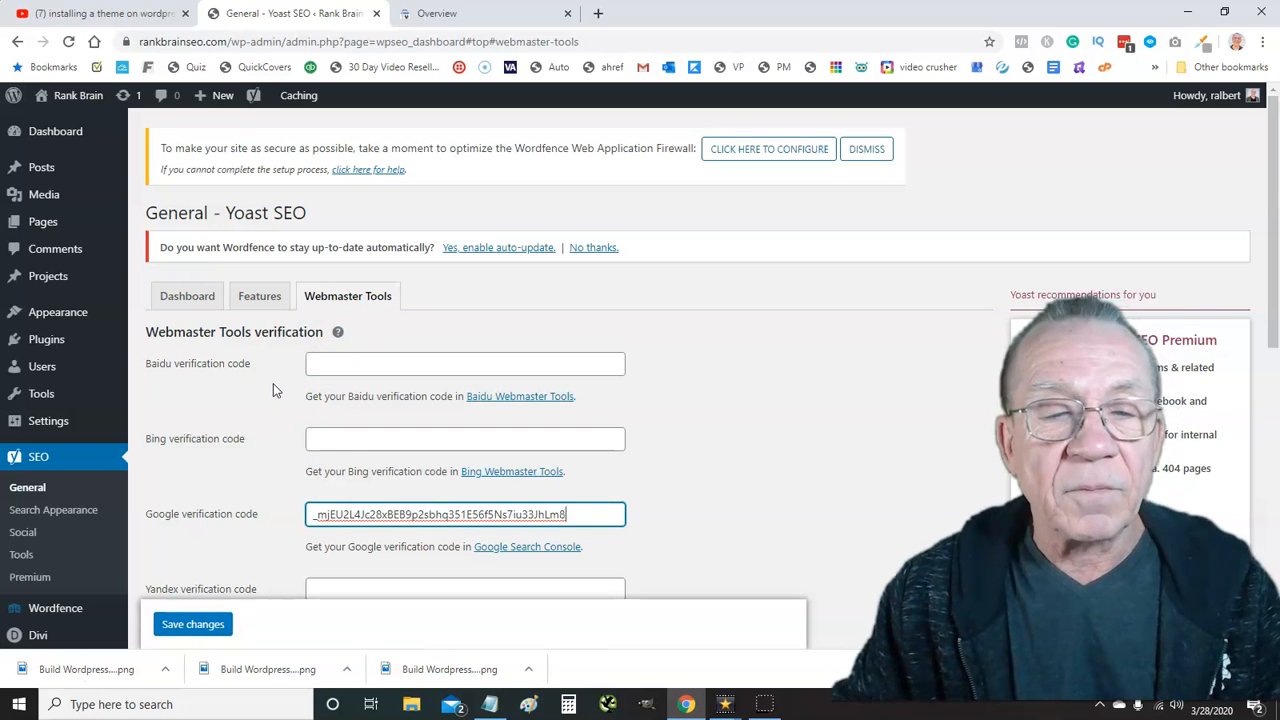
scroll(288, 395, "down", 2)
left_click(180, 436)
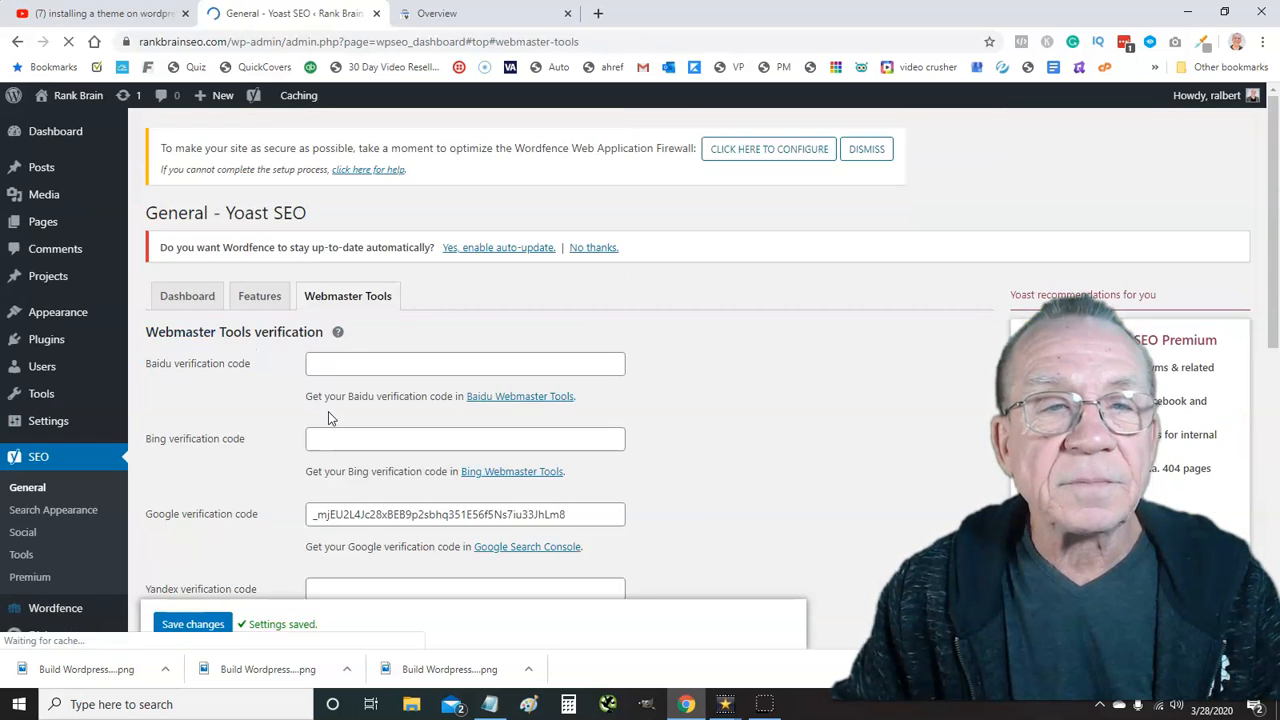
left_click(347, 508)
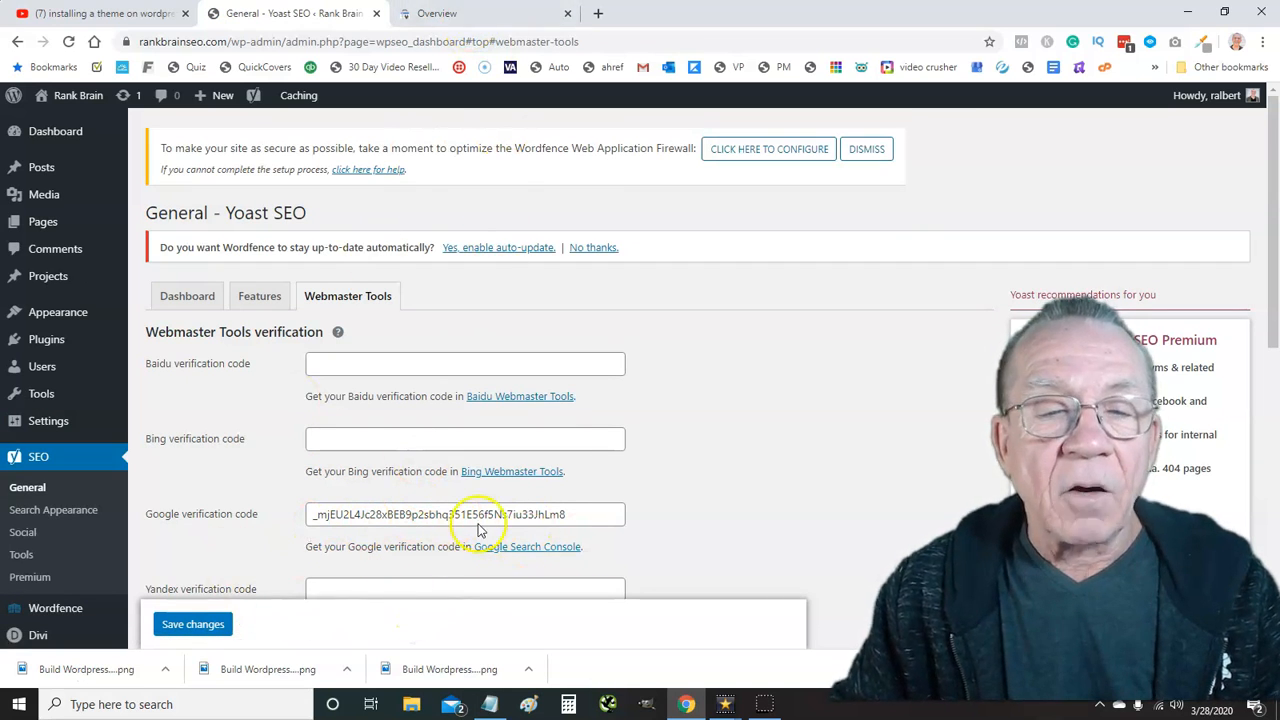
left_click(469, 22)
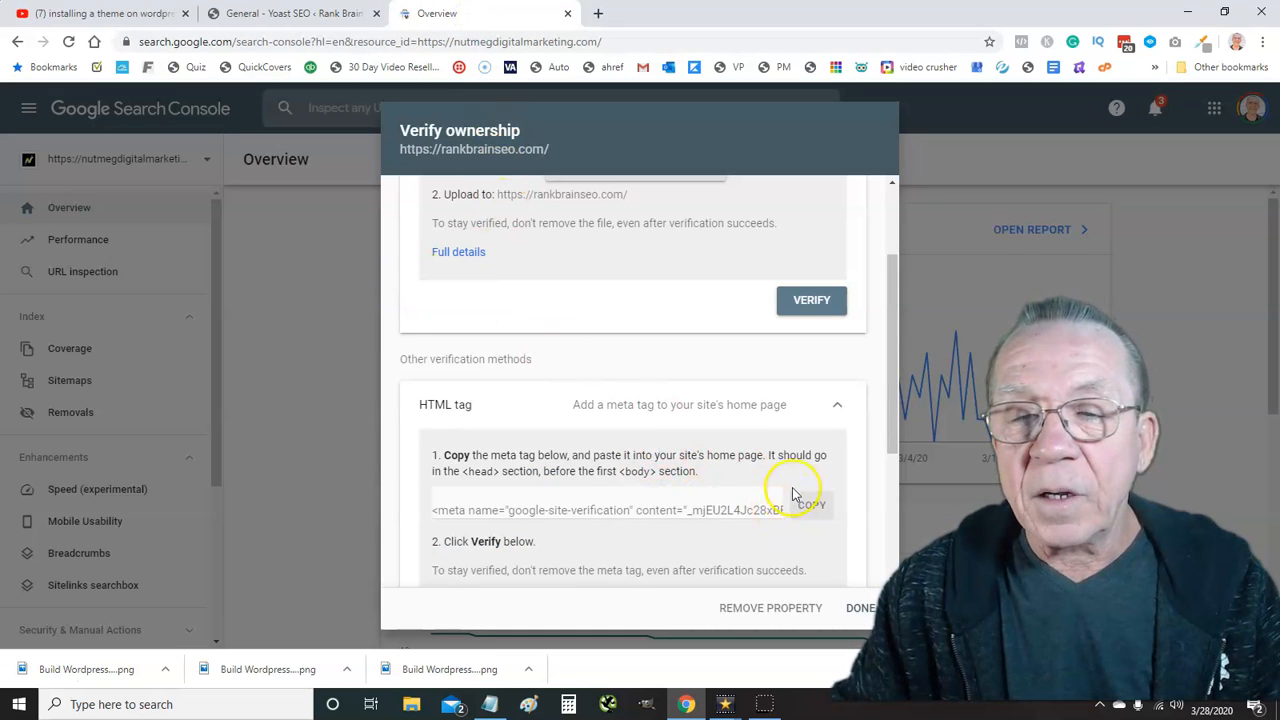
Verify rankbrainseo.com ownership via the HTML tag and open the property's Sitemaps page
scroll(817, 507, "down", 1)
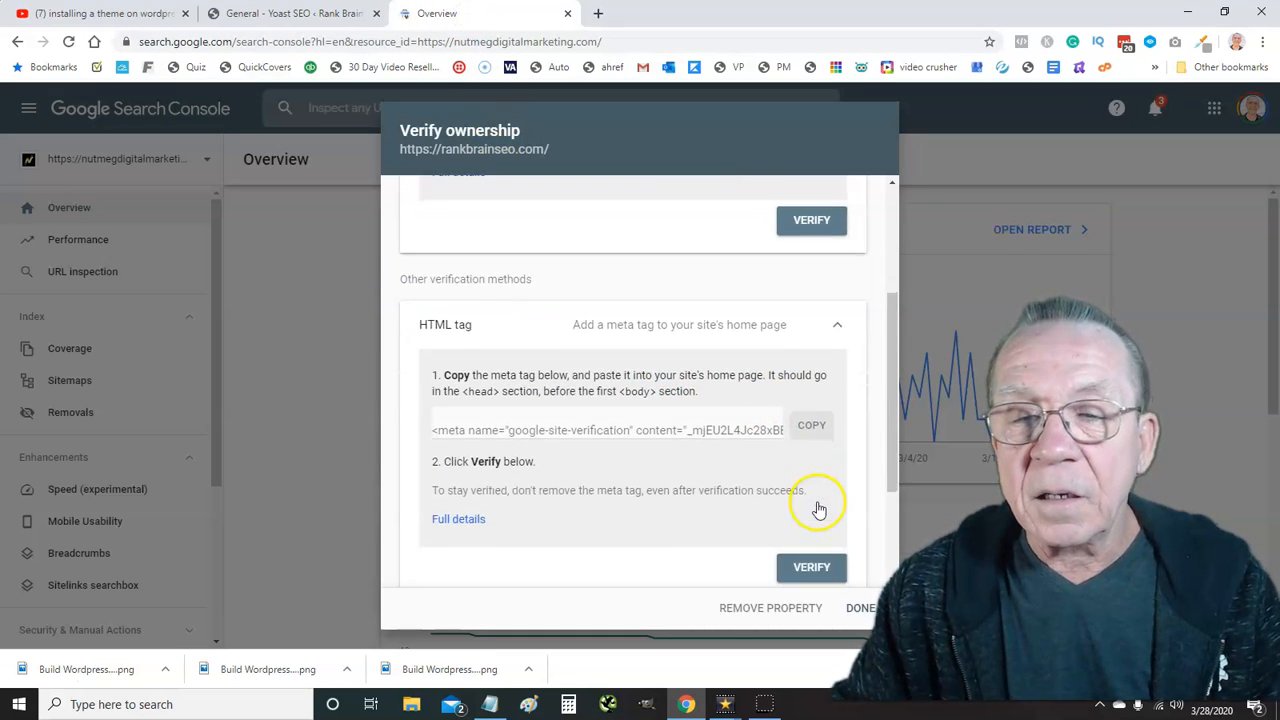
left_click(811, 567)
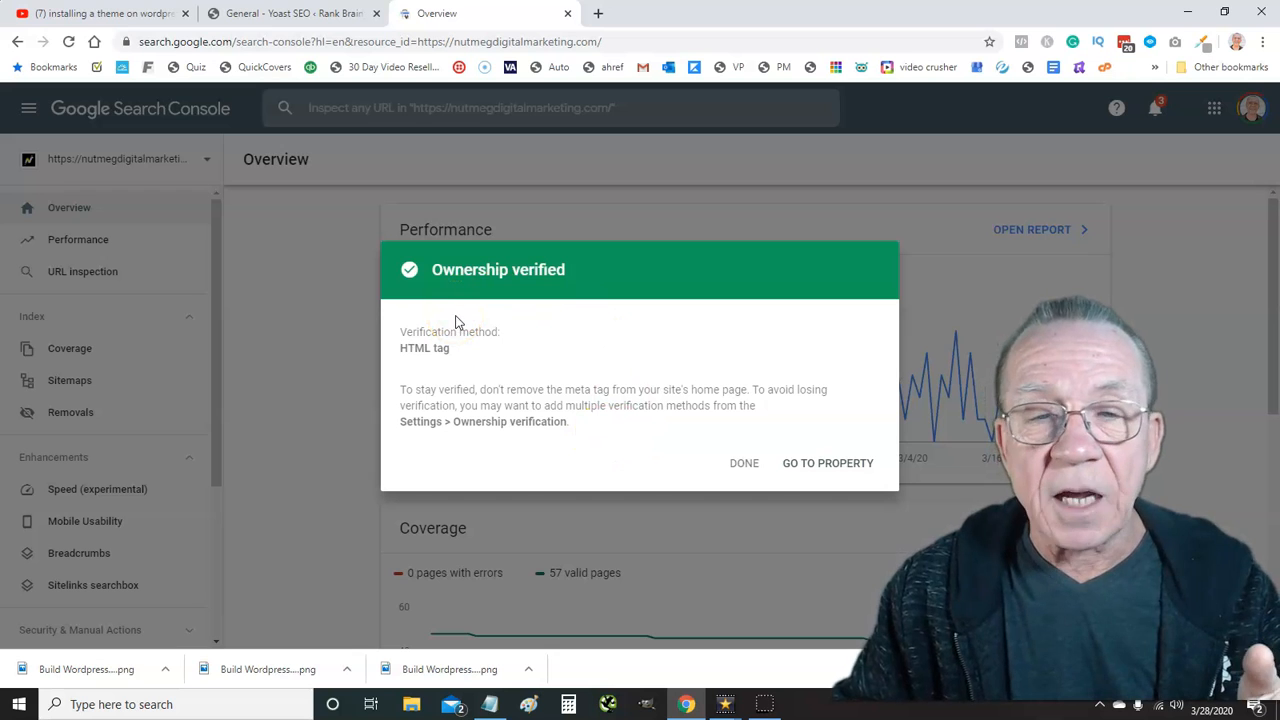
left_click(817, 468)
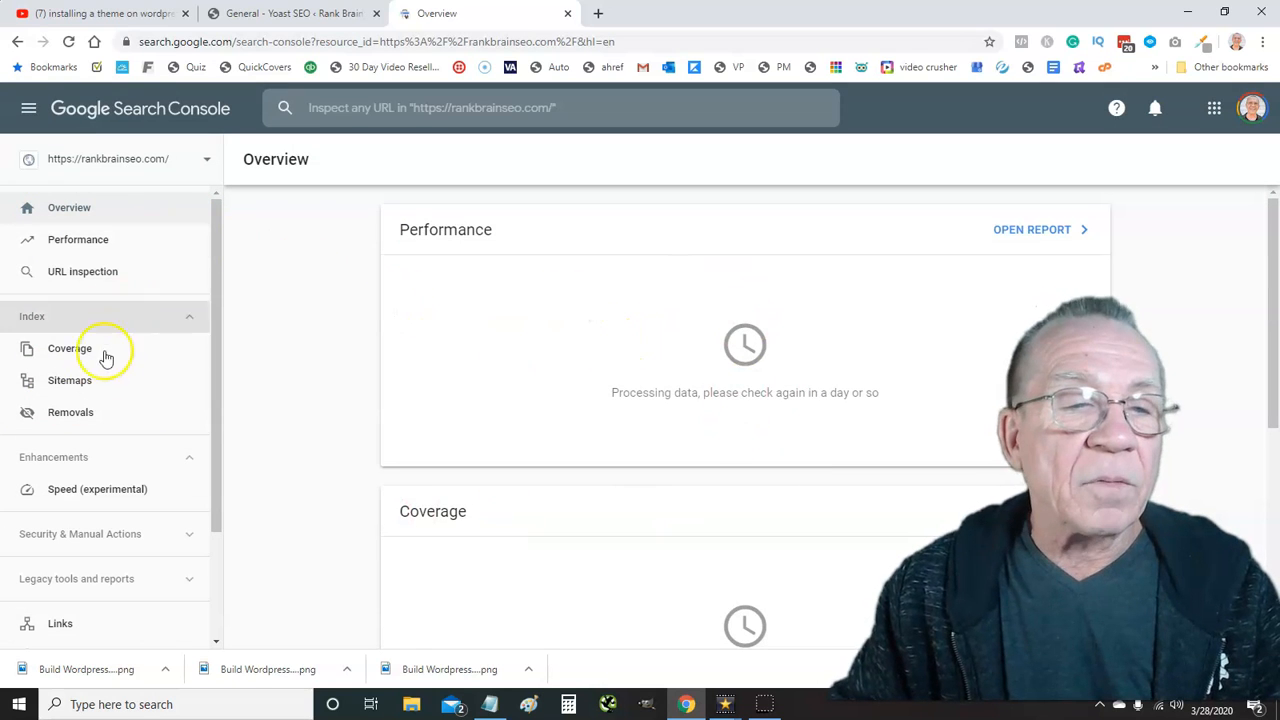
left_click(80, 385)
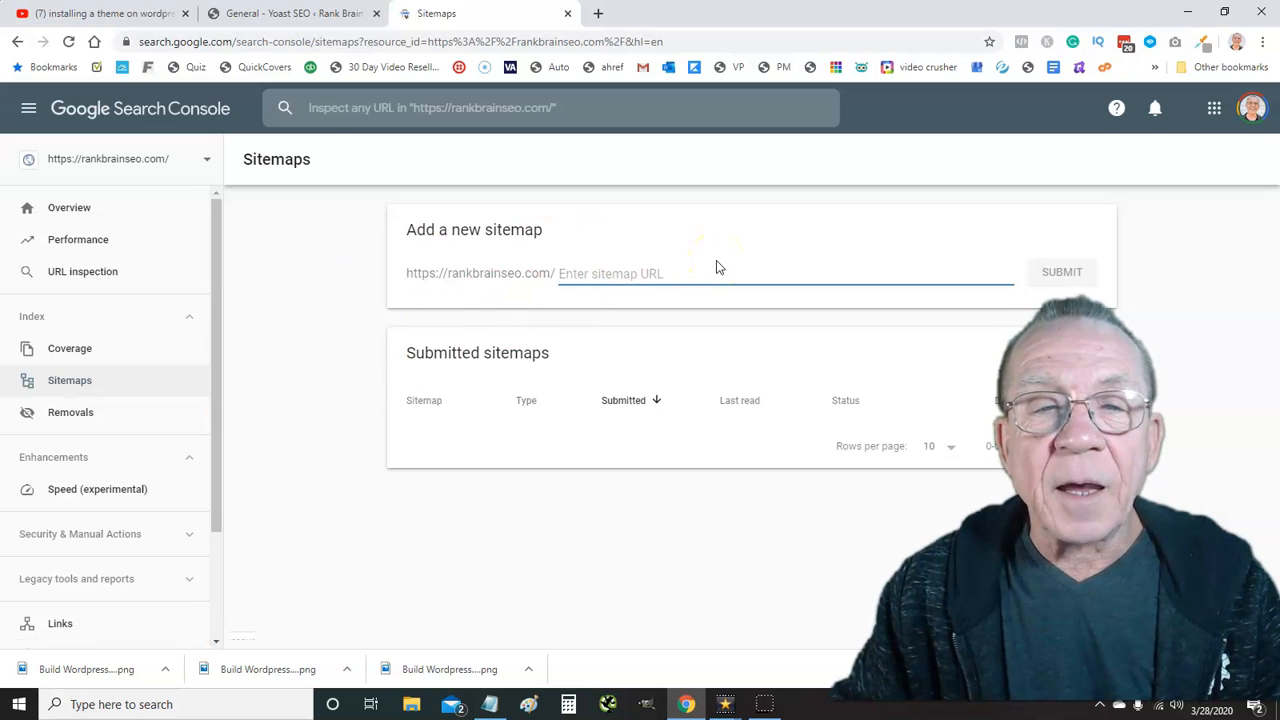
left_click(232, 16)
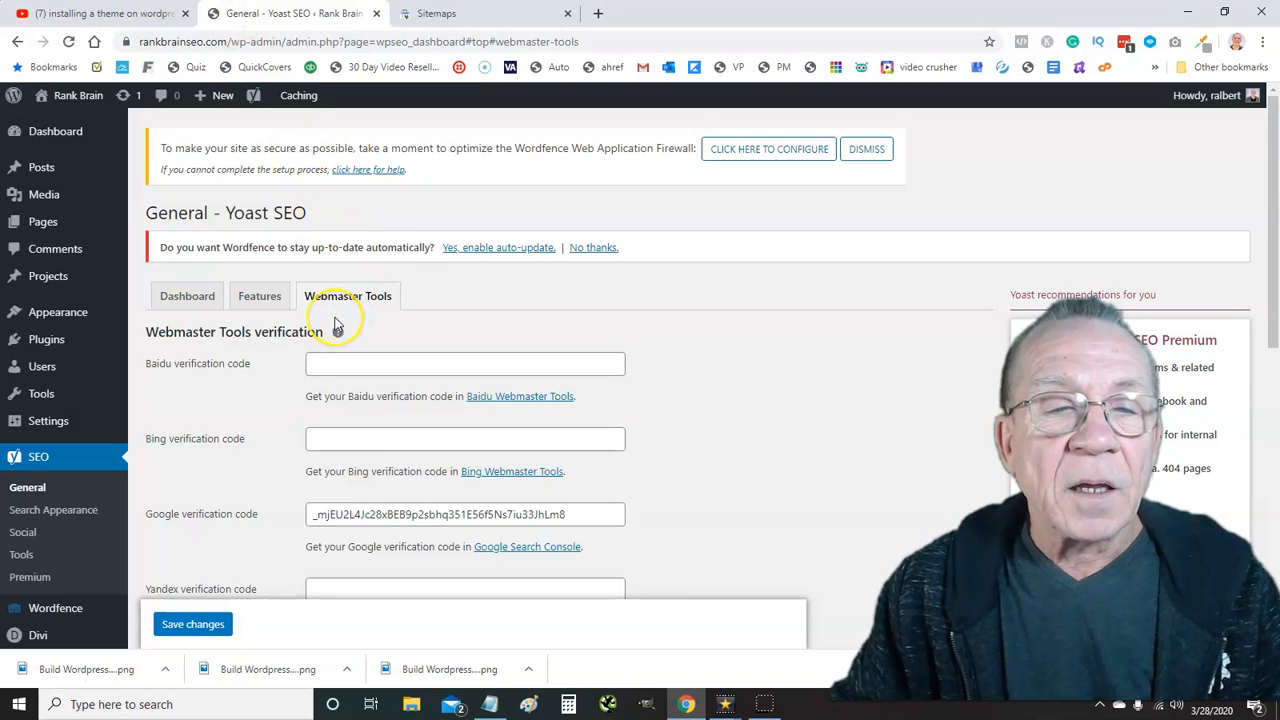
From Yoast's Features settings, open the generated XML sitemap in a new tab
scroll(337, 323, "down", 3)
scroll(337, 323, "up", 3)
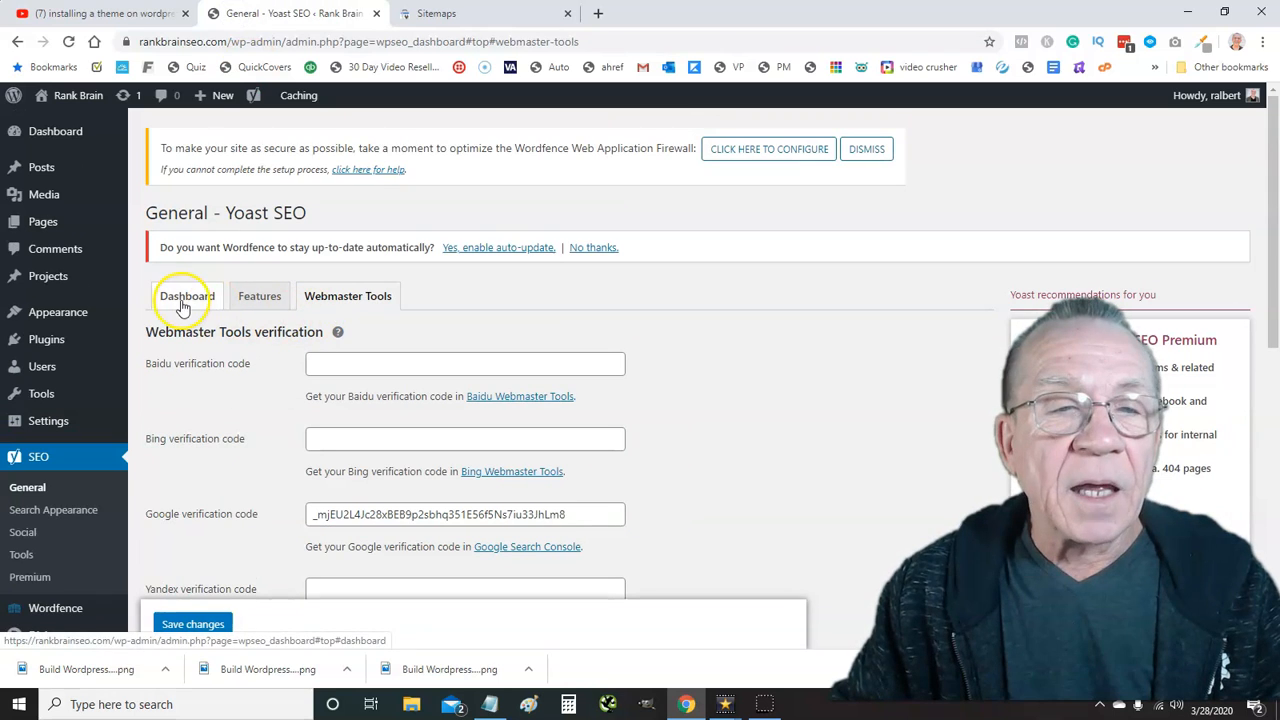
left_click(244, 298)
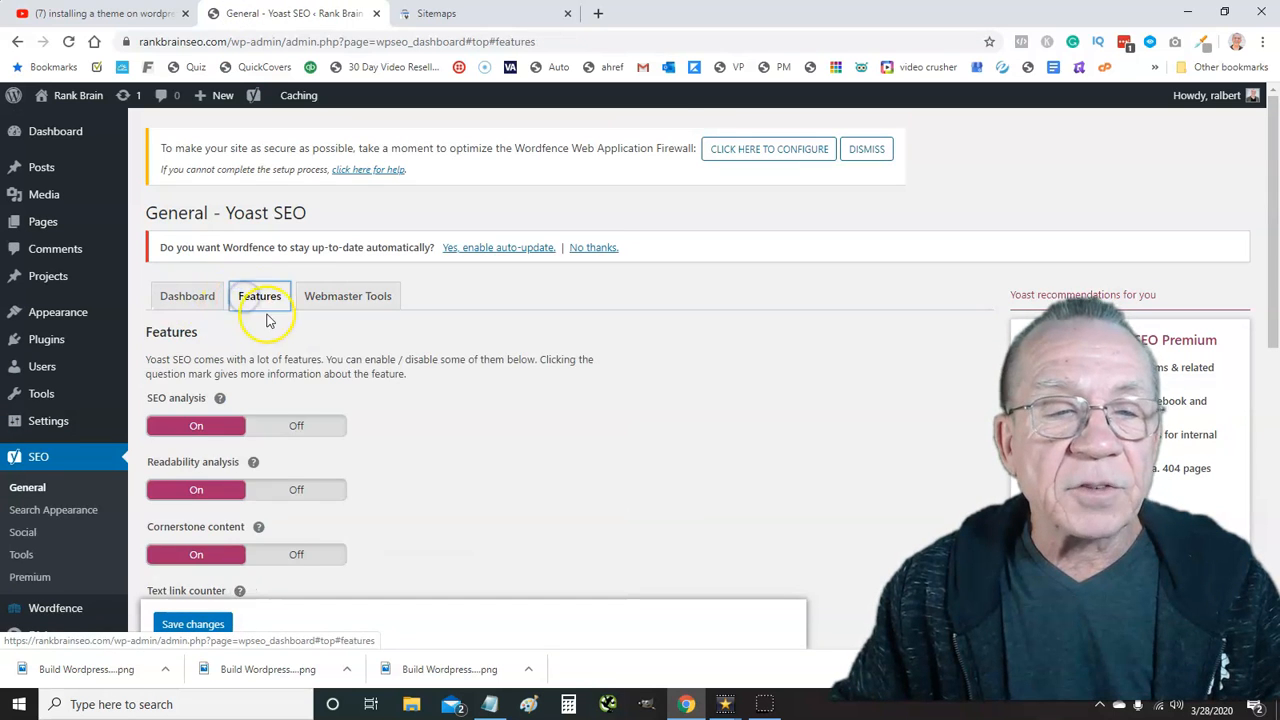
scroll(266, 306, "down", 2)
scroll(320, 384, "down", 1)
scroll(320, 384, "down", 1)
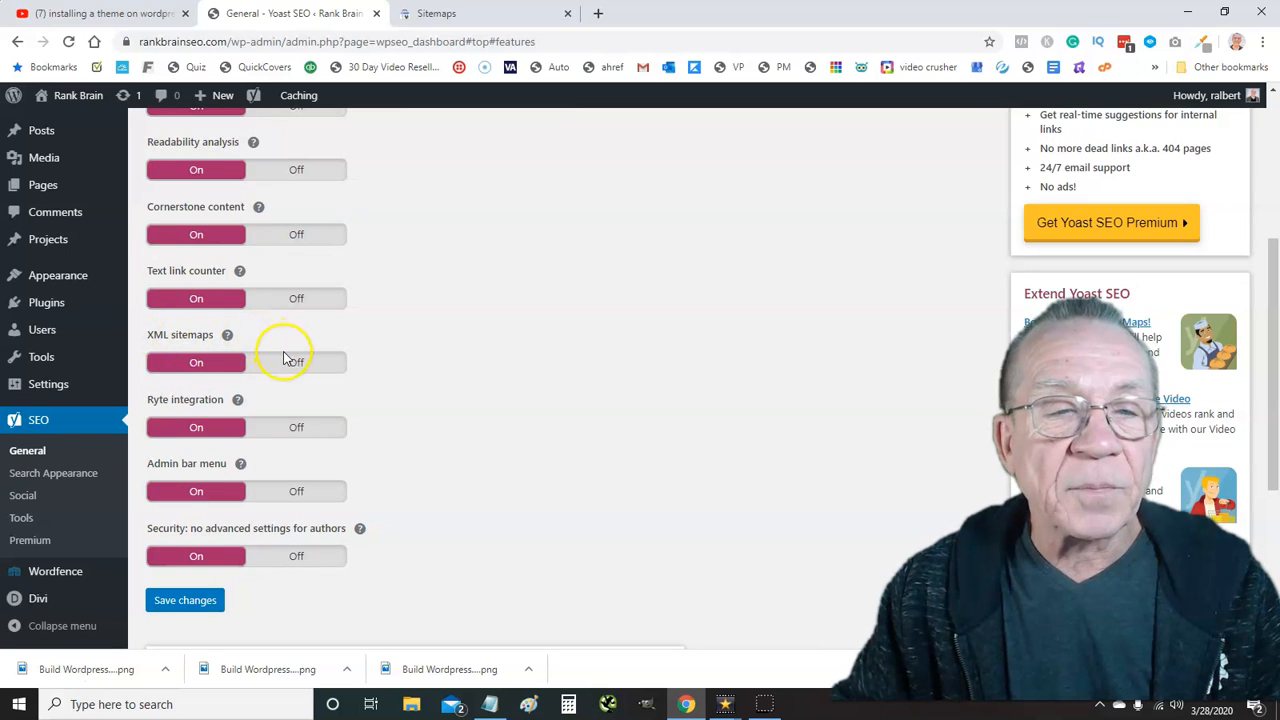
left_click(228, 338)
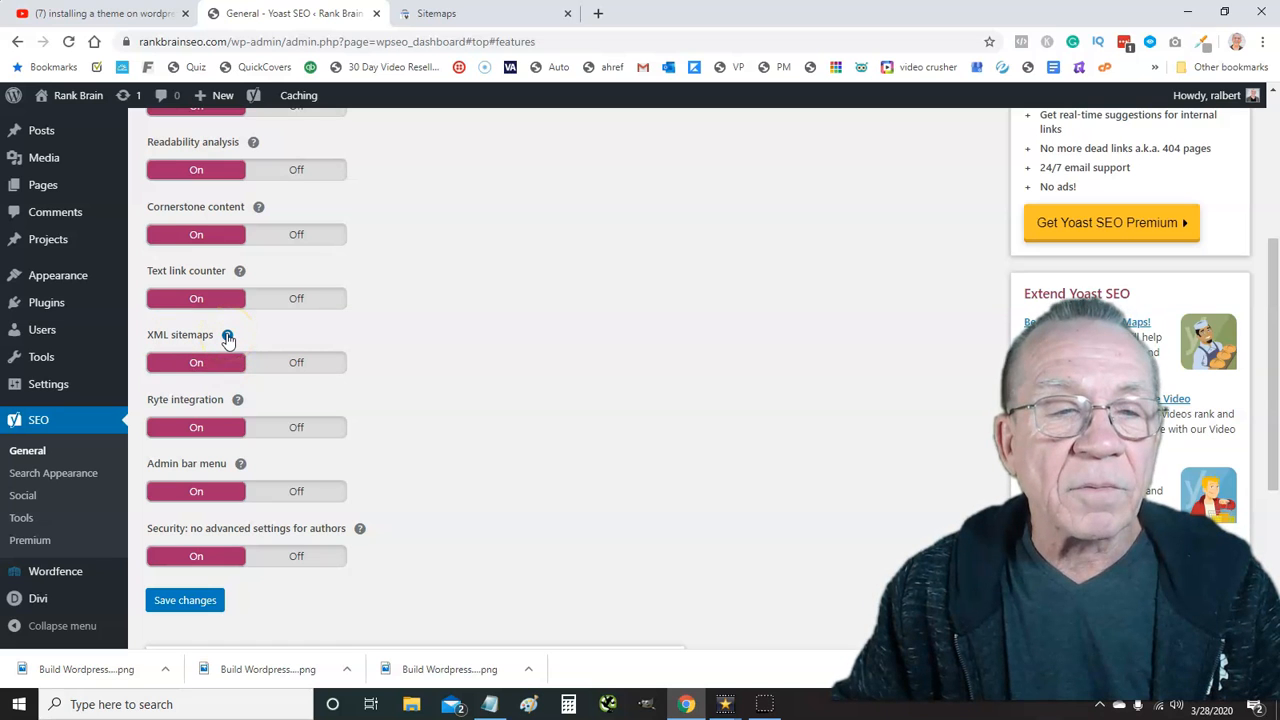
left_click(228, 337)
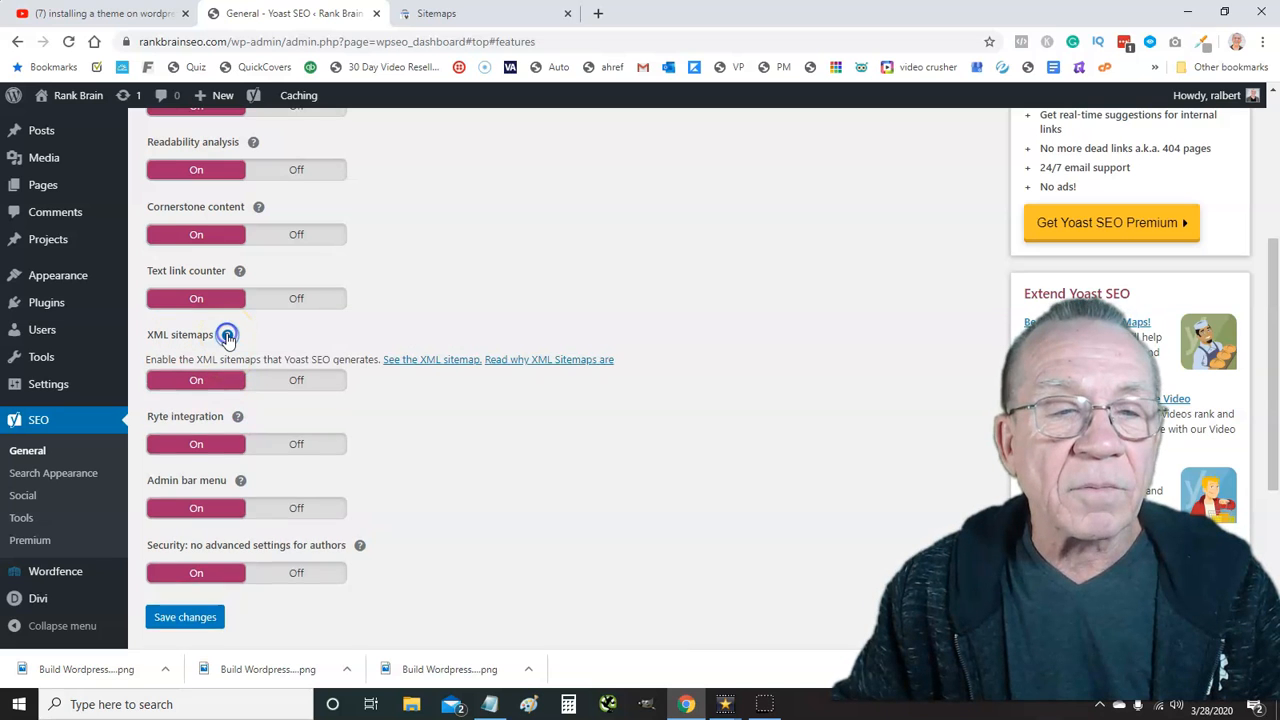
left_click(425, 362)
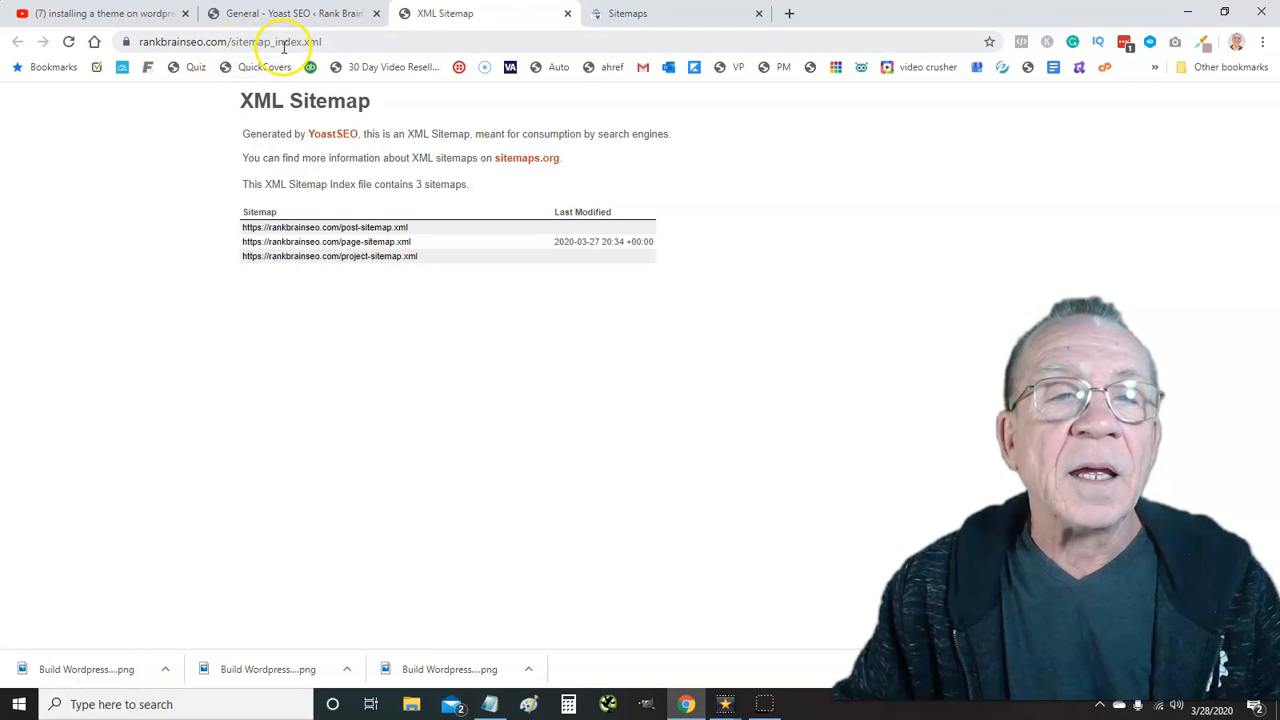
Copy the sitemap_index.xml part of the sitemap page's address
left_click(334, 41)
left_click_drag(282, 37, 228, 42)
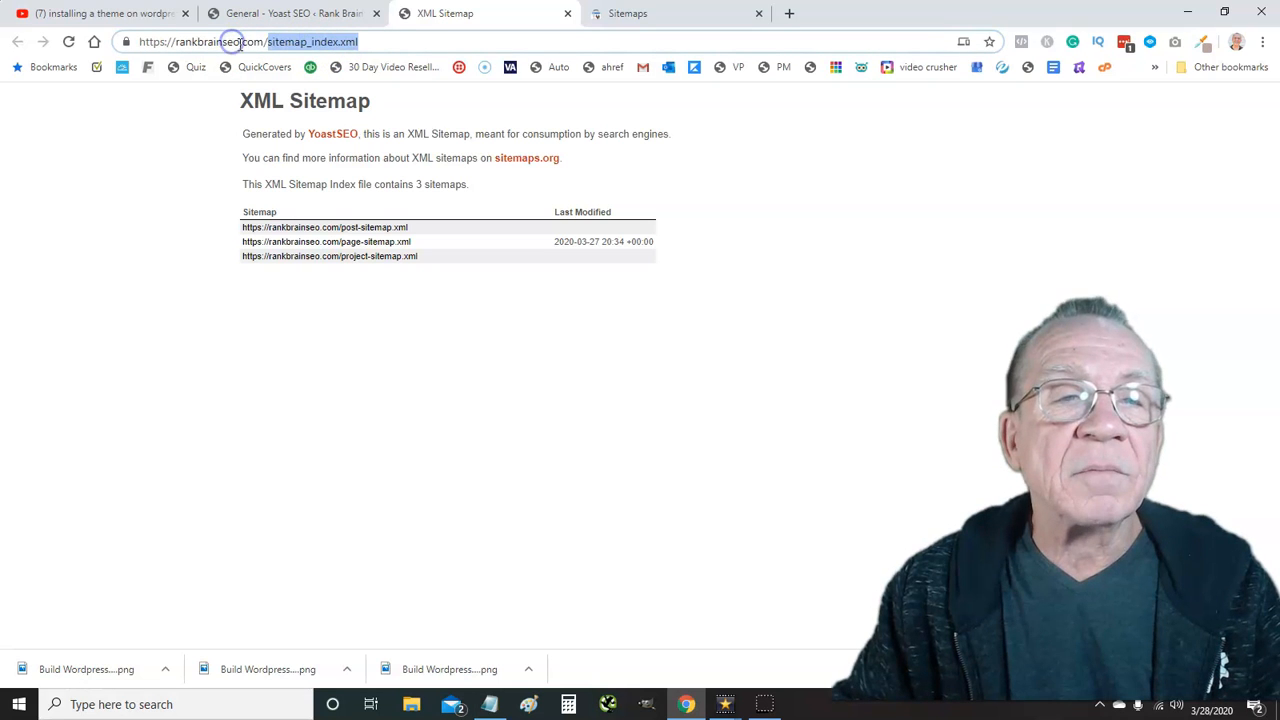
right_click(307, 44)
left_click(354, 148)
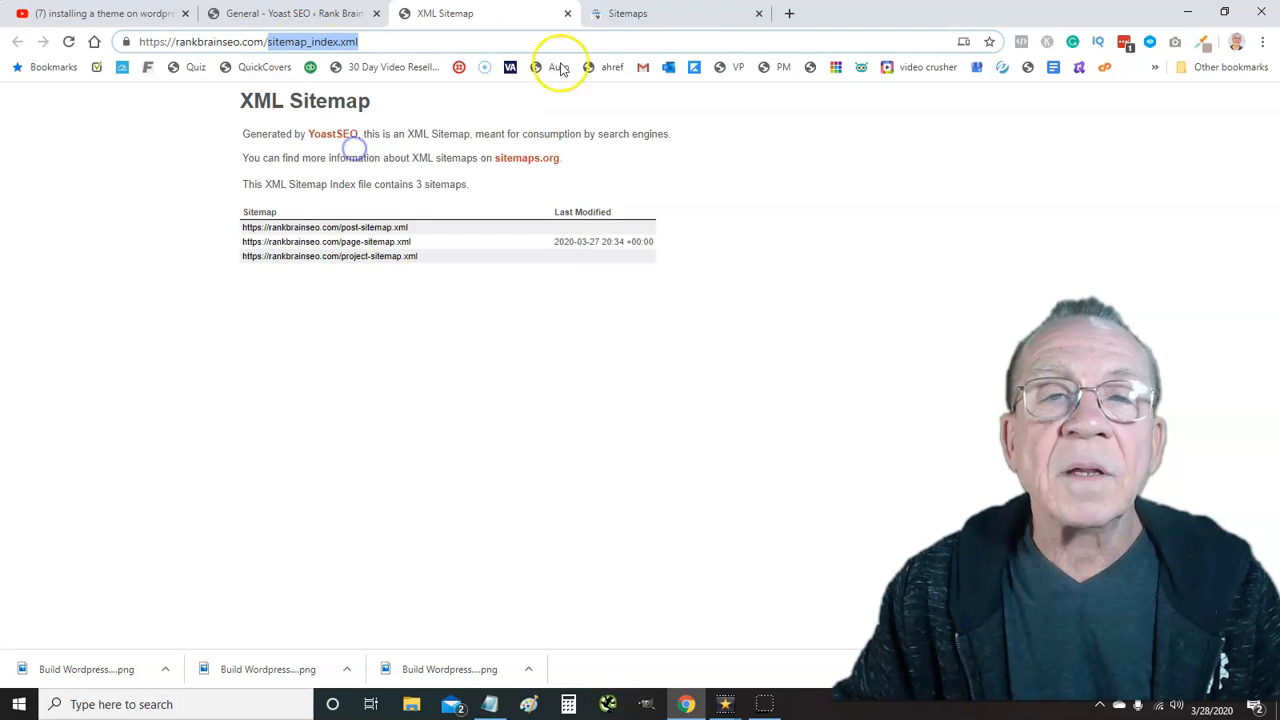
Submit sitemap_index.xml under Add a new sitemap and dismiss the success message
left_click(634, 14)
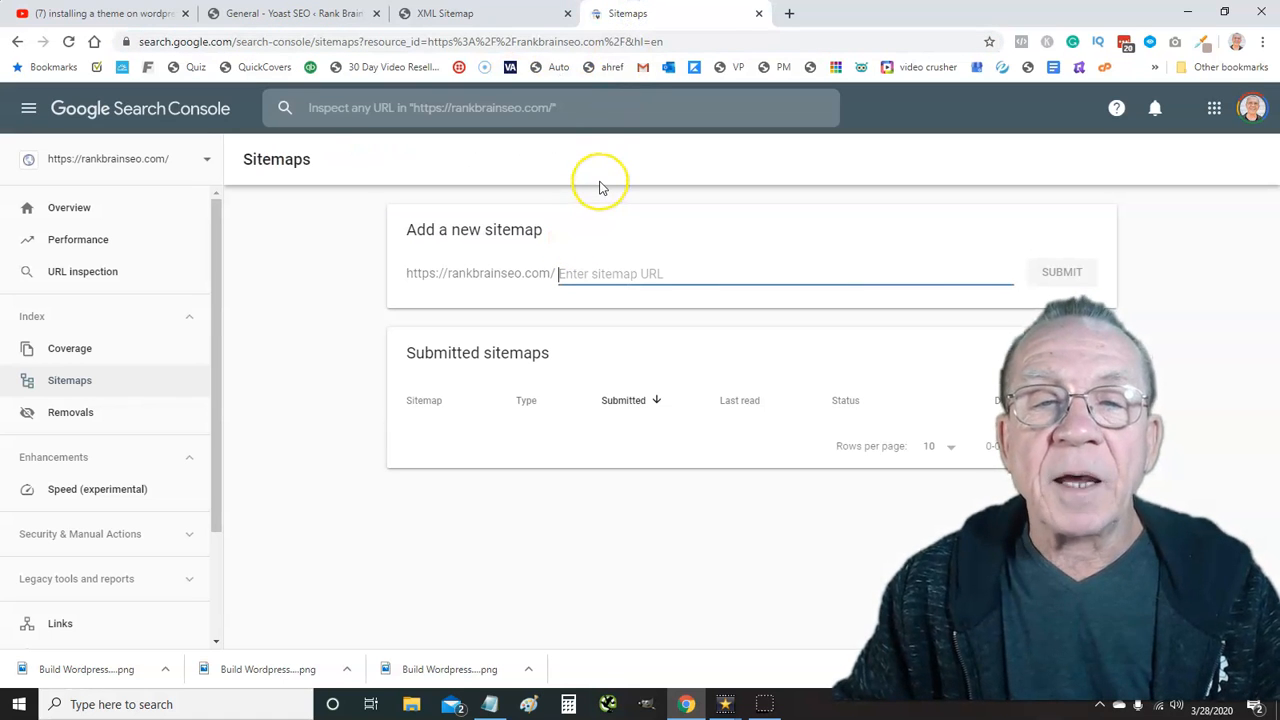
key("ctrl+v")
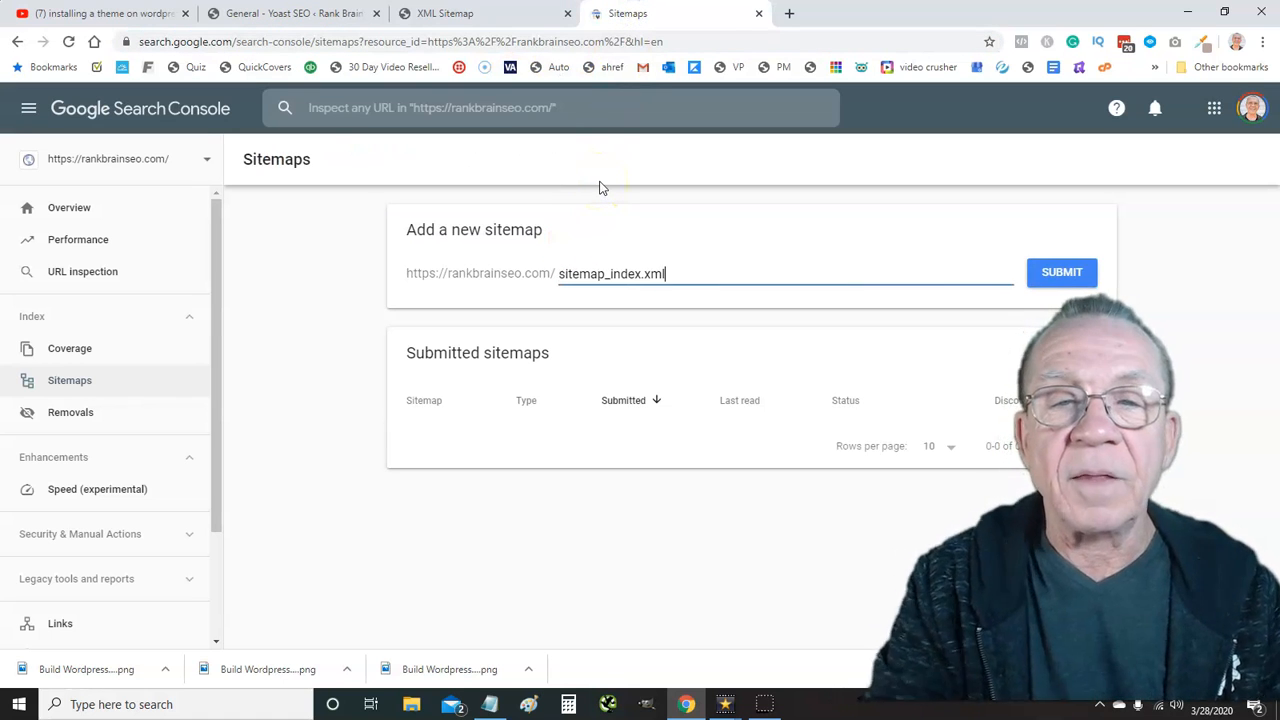
left_click(1054, 273)
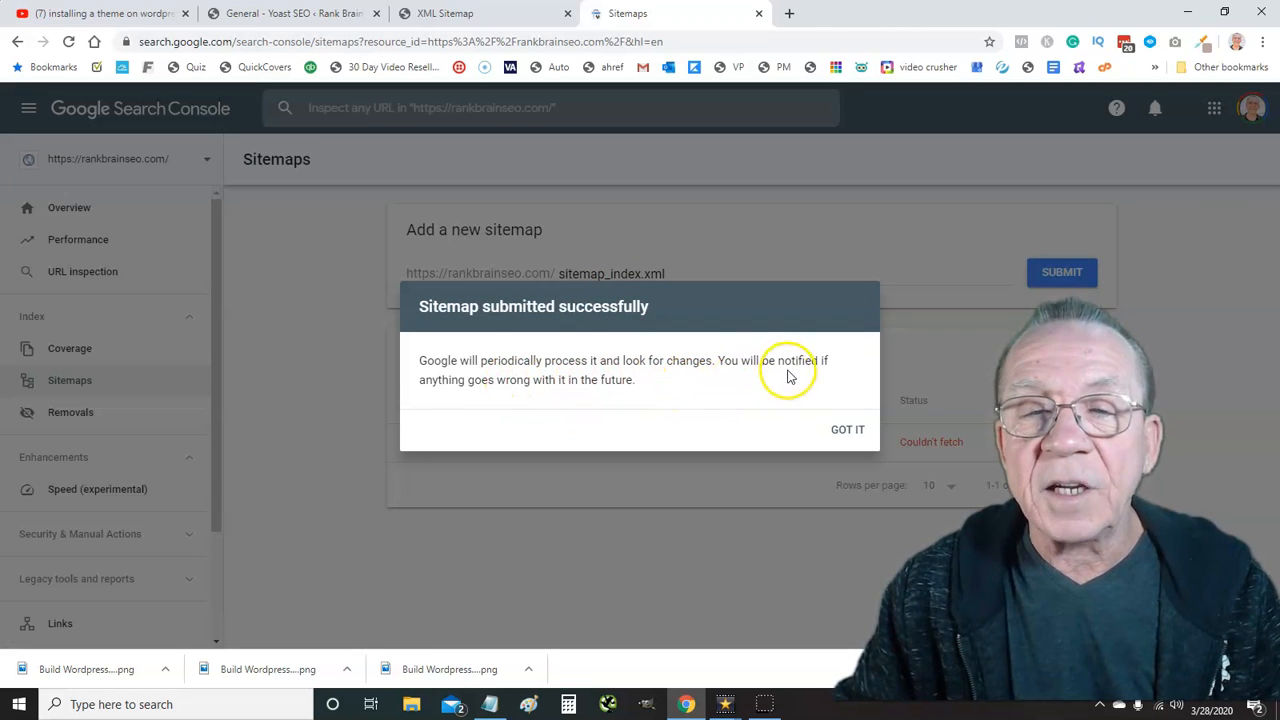
left_click(838, 432)
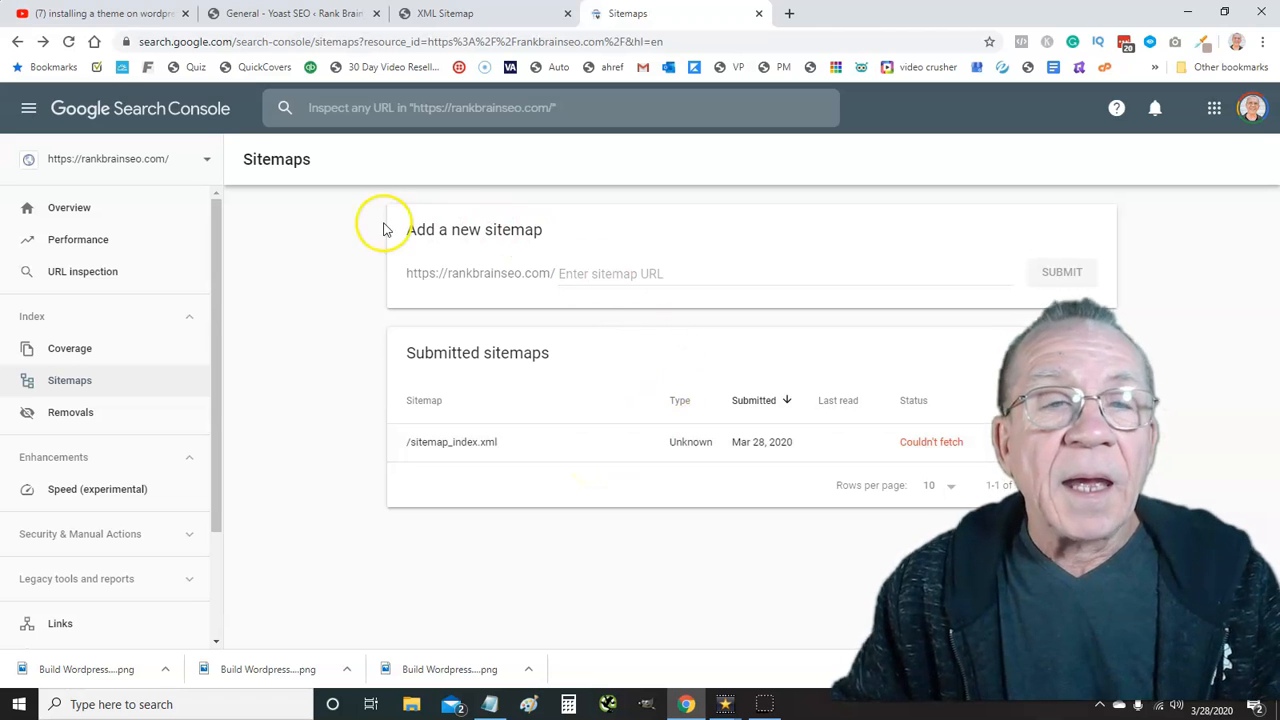
left_click(393, 41)
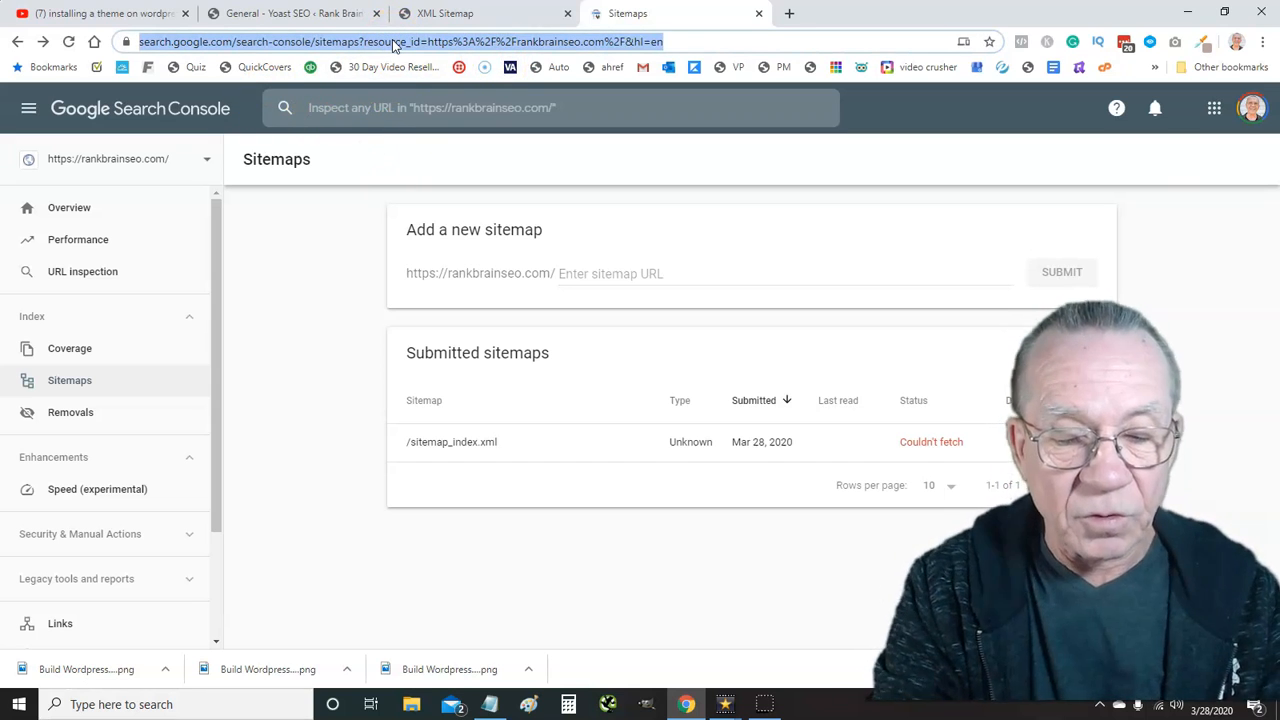
Go to Google Analytics Admin and start creating a new property
type("g")
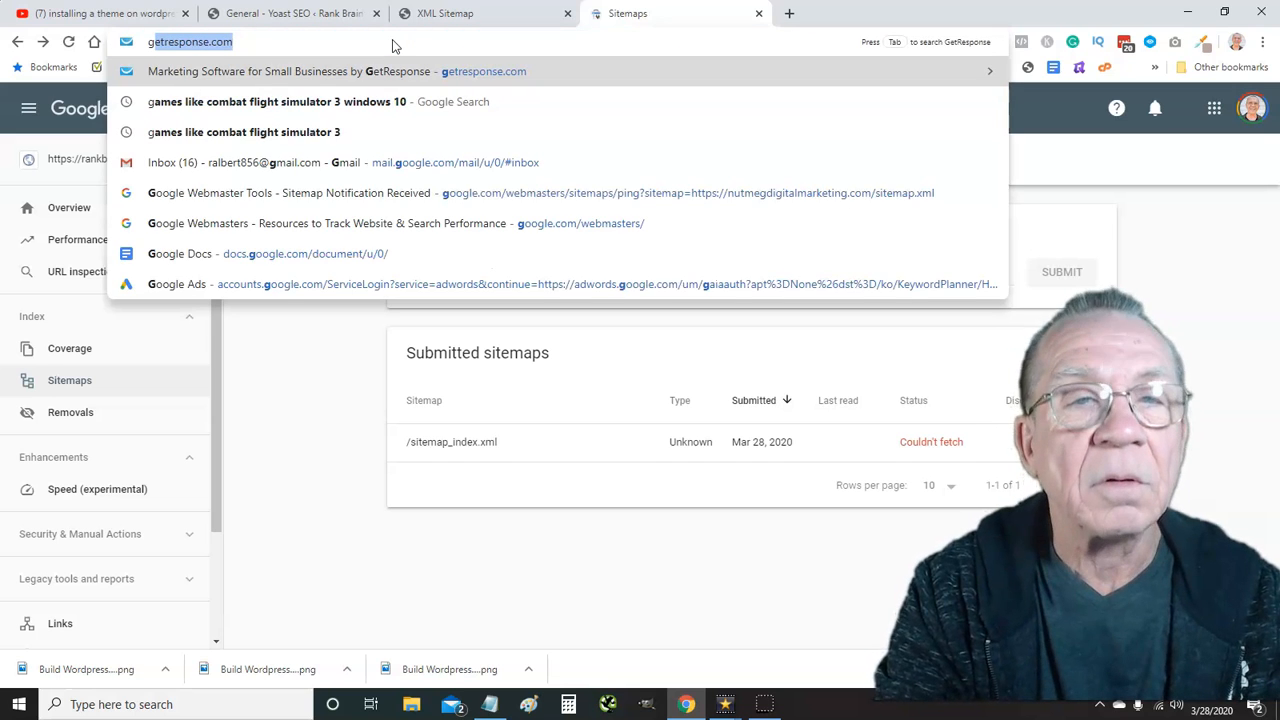
type("oogle.com/analytics/web/#/report-home/a69390414w106387619p110759720")
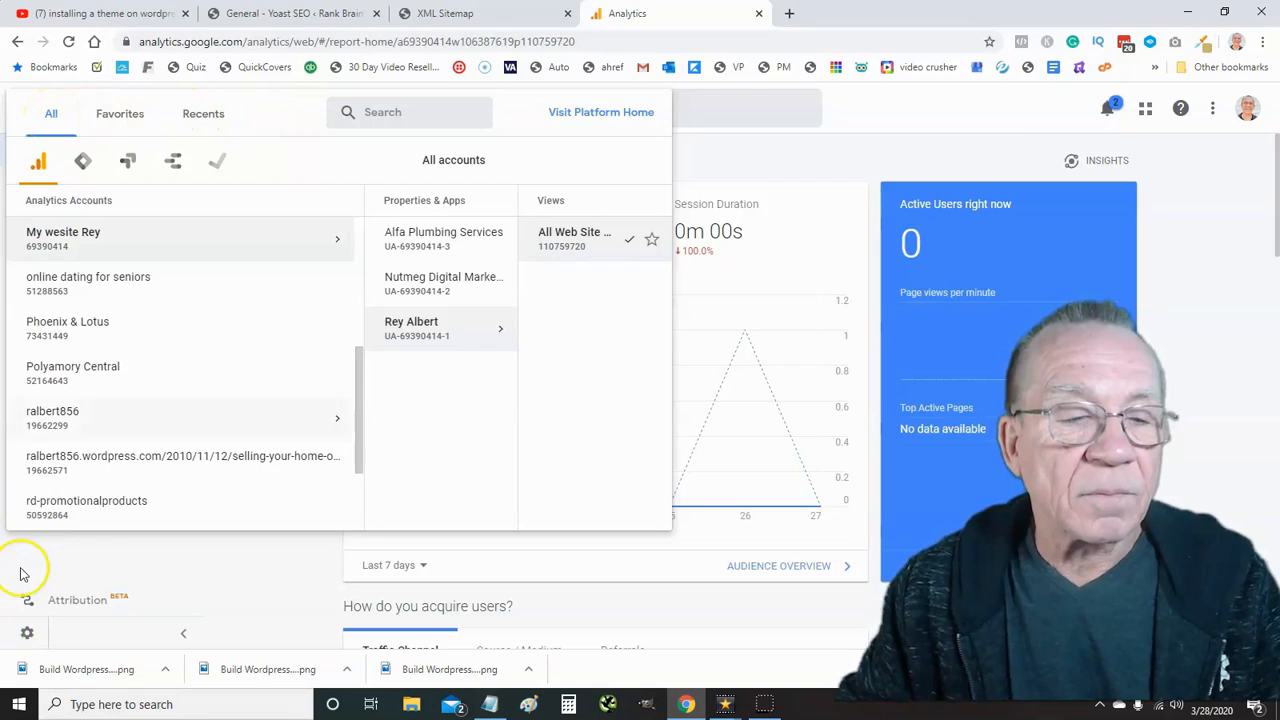
left_click(27, 676)
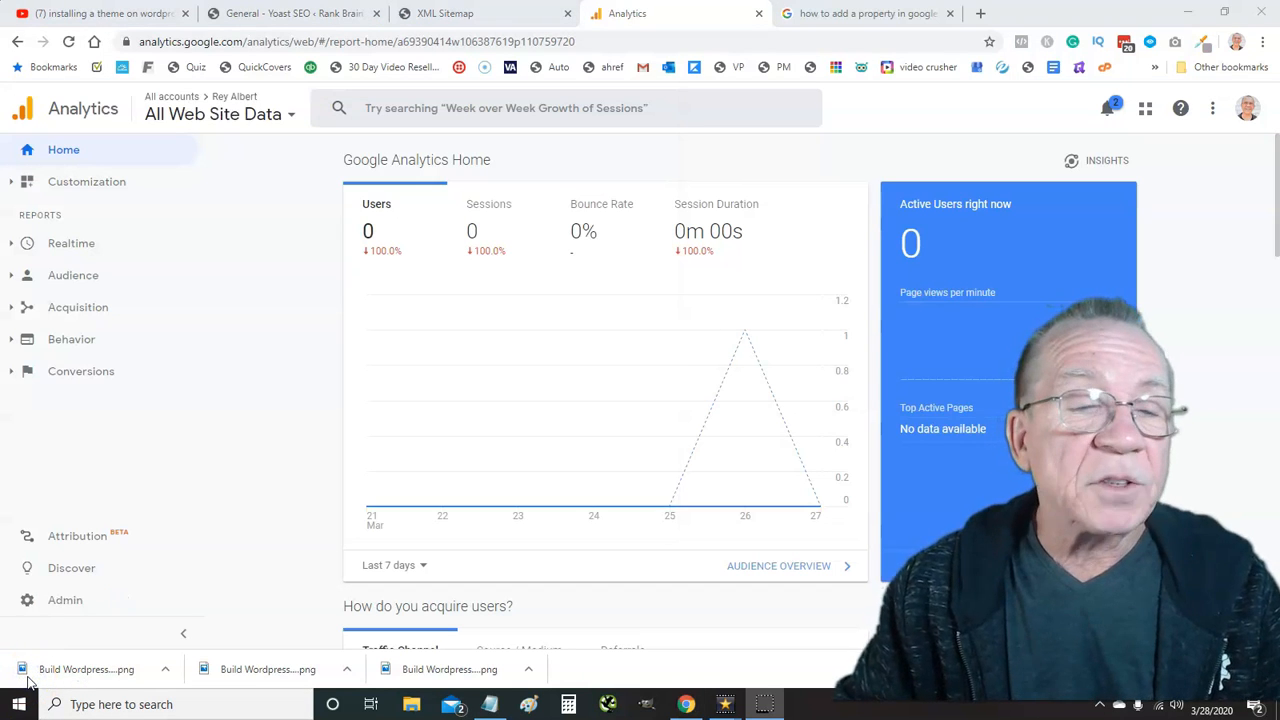
left_click(66, 610)
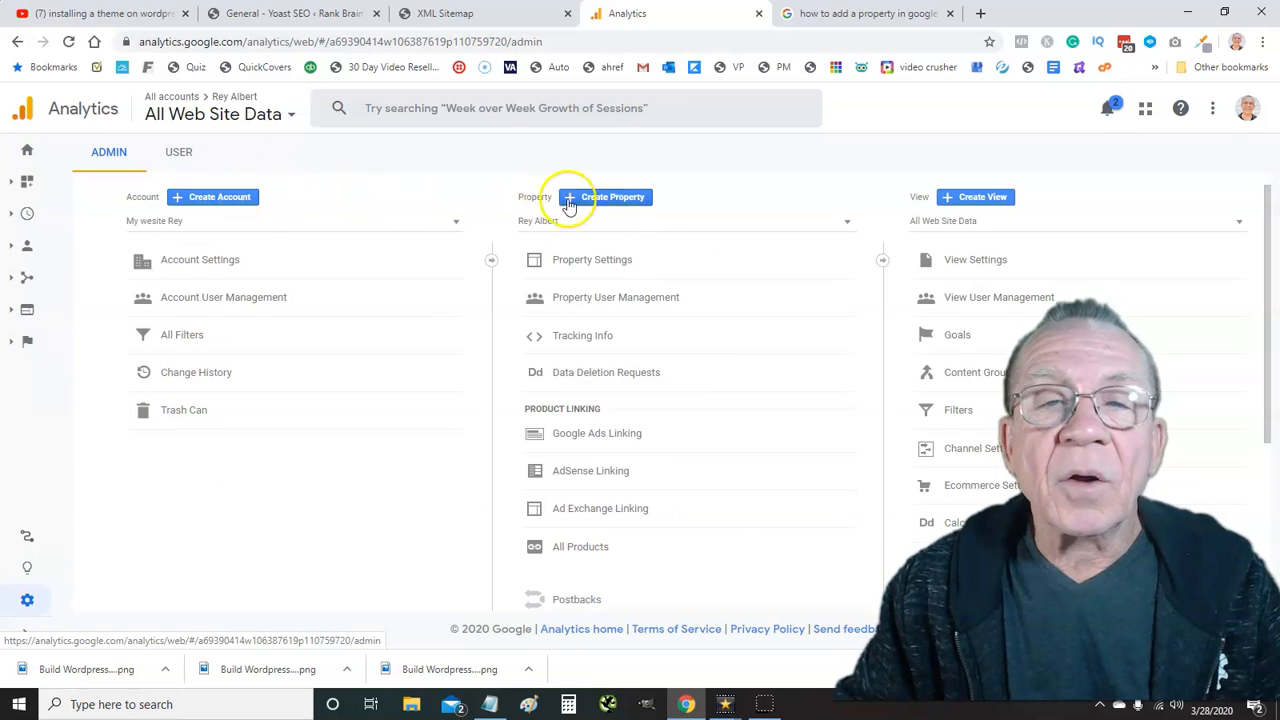
left_click(604, 198)
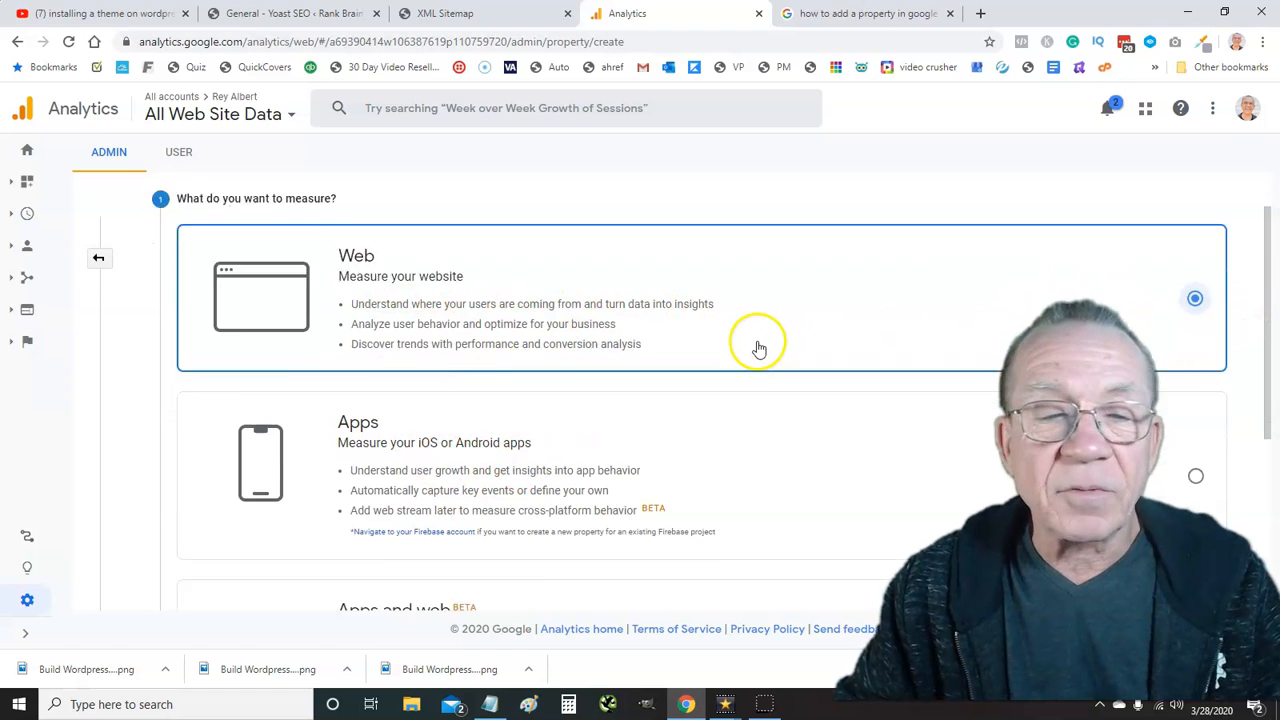
scroll(757, 346, "down", 3)
scroll(755, 352, "down", 1)
left_click(200, 491)
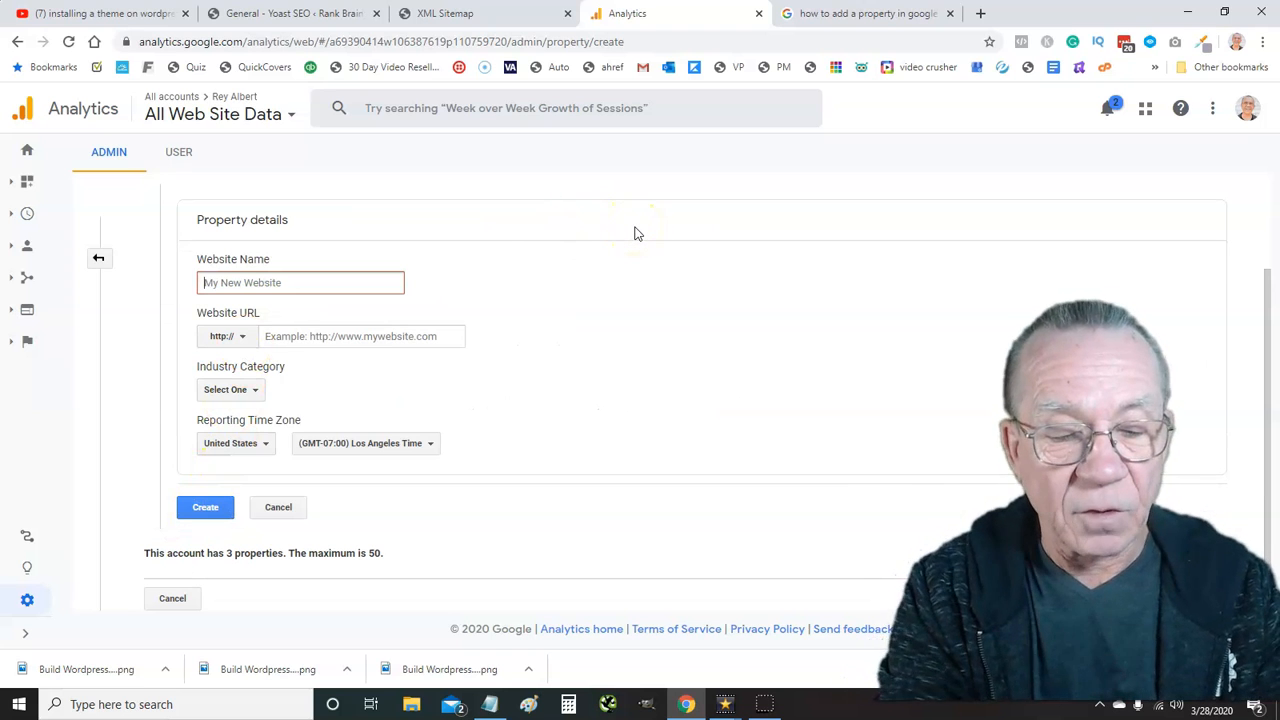
type("htt")
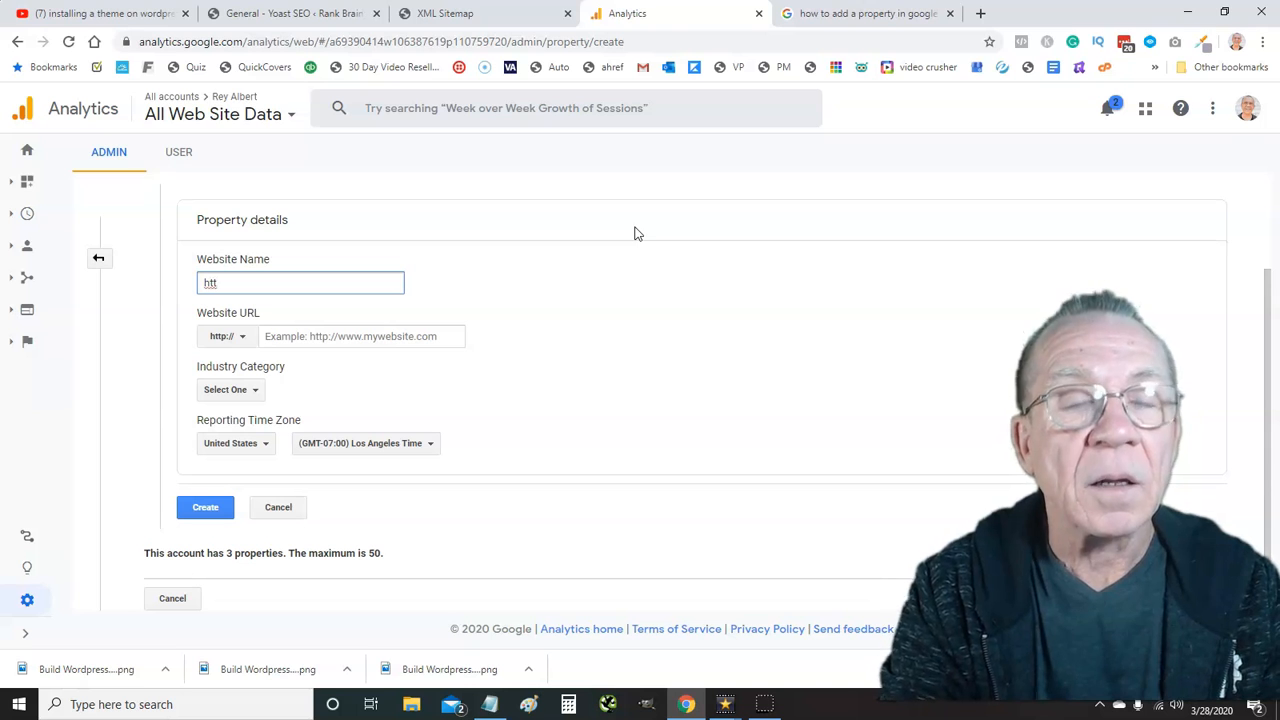
key("BackSpace")
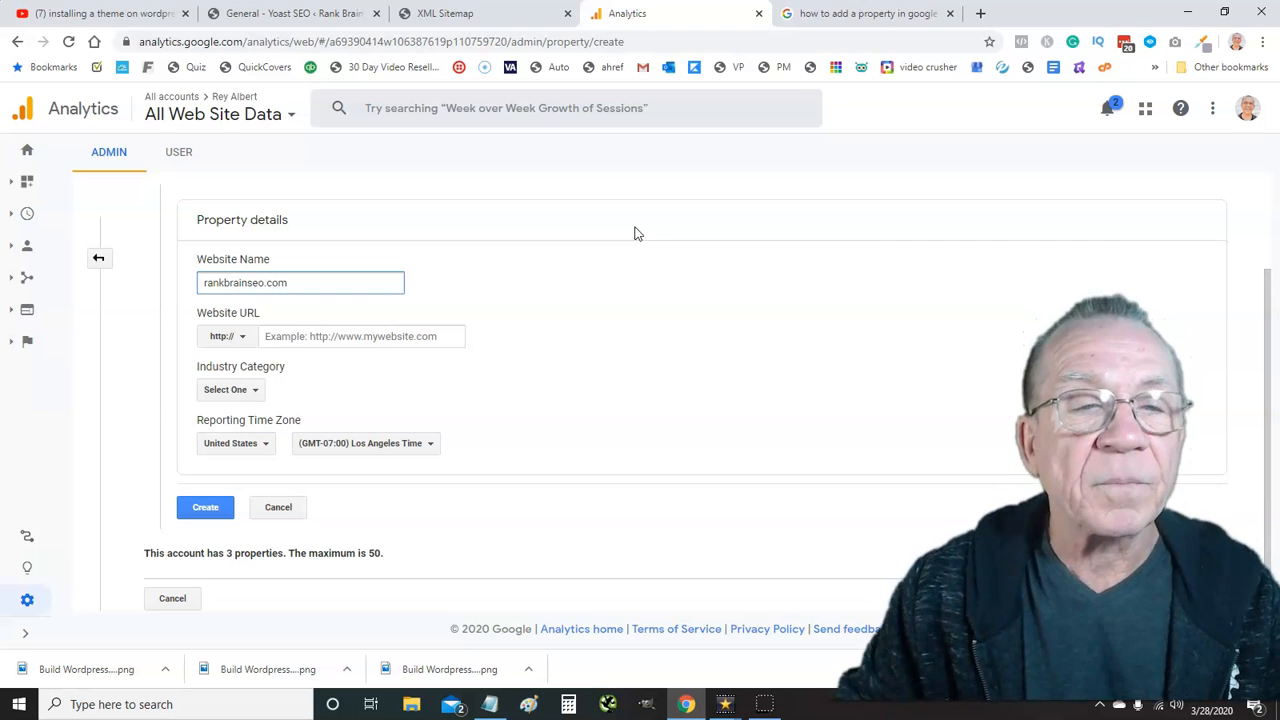
left_click(364, 336)
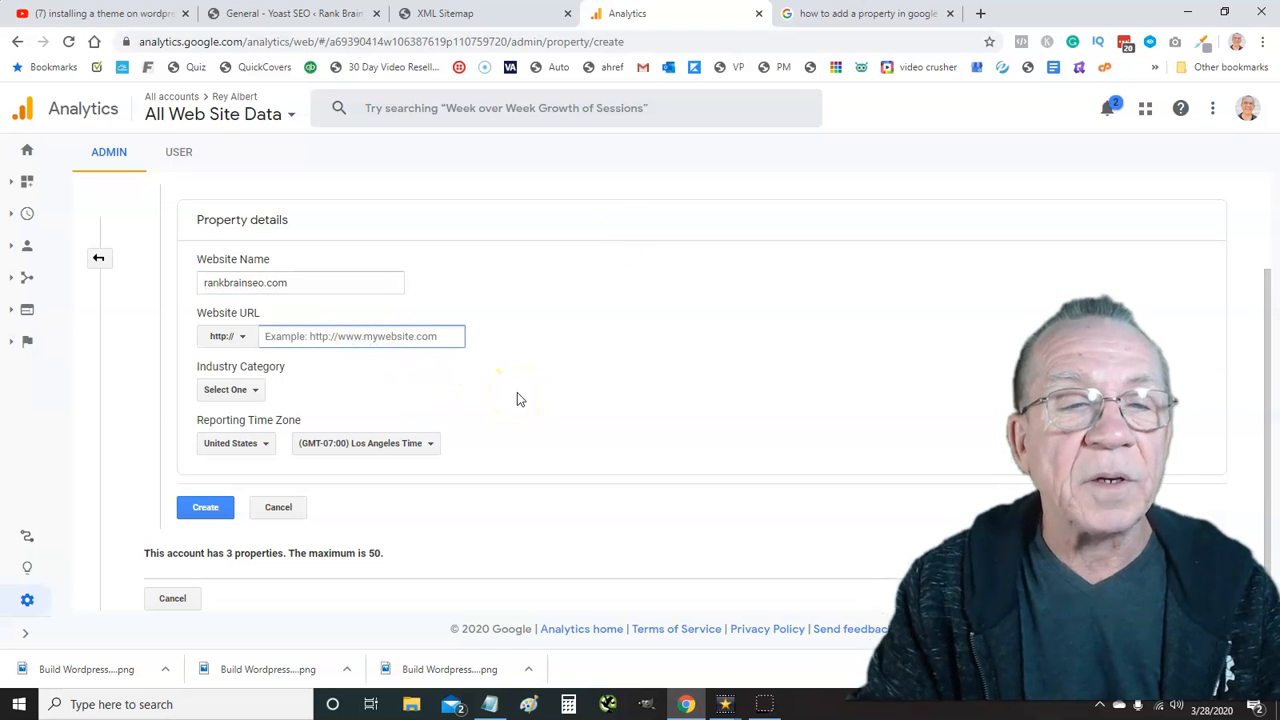
type("rankbr")
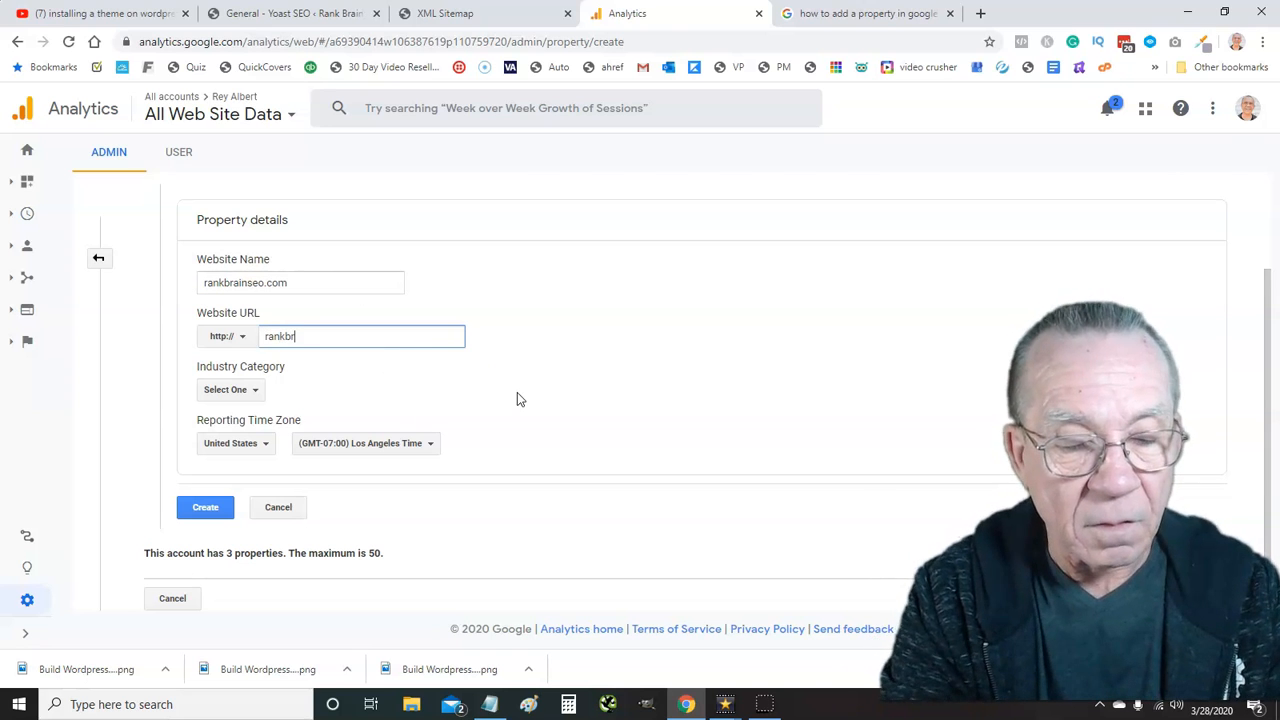
type("ainse")
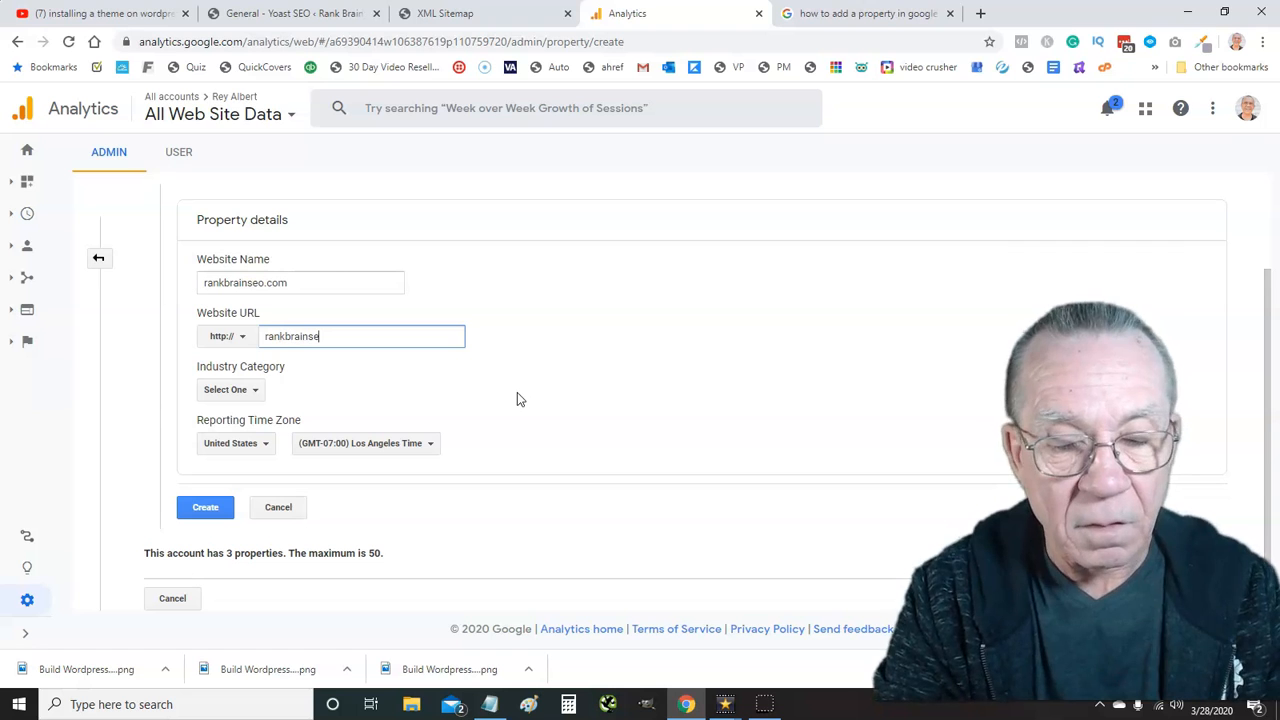
type("o.com")
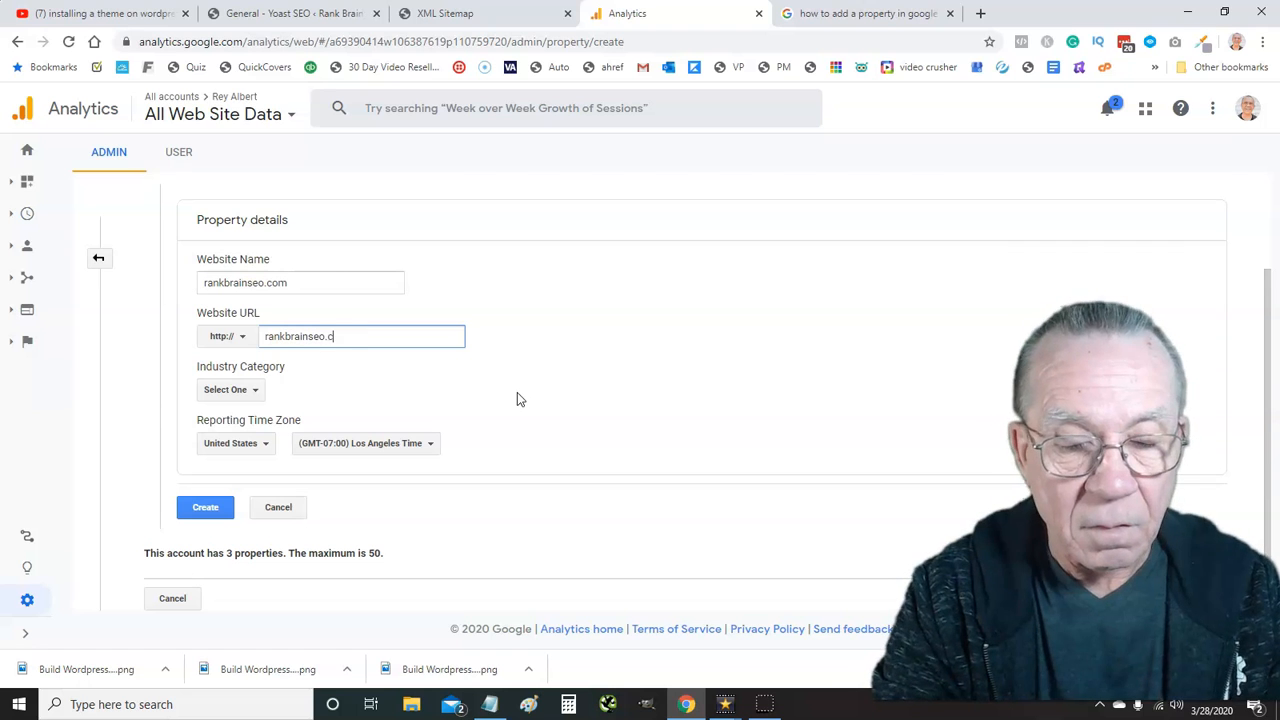
left_click(240, 338)
left_click(240, 390)
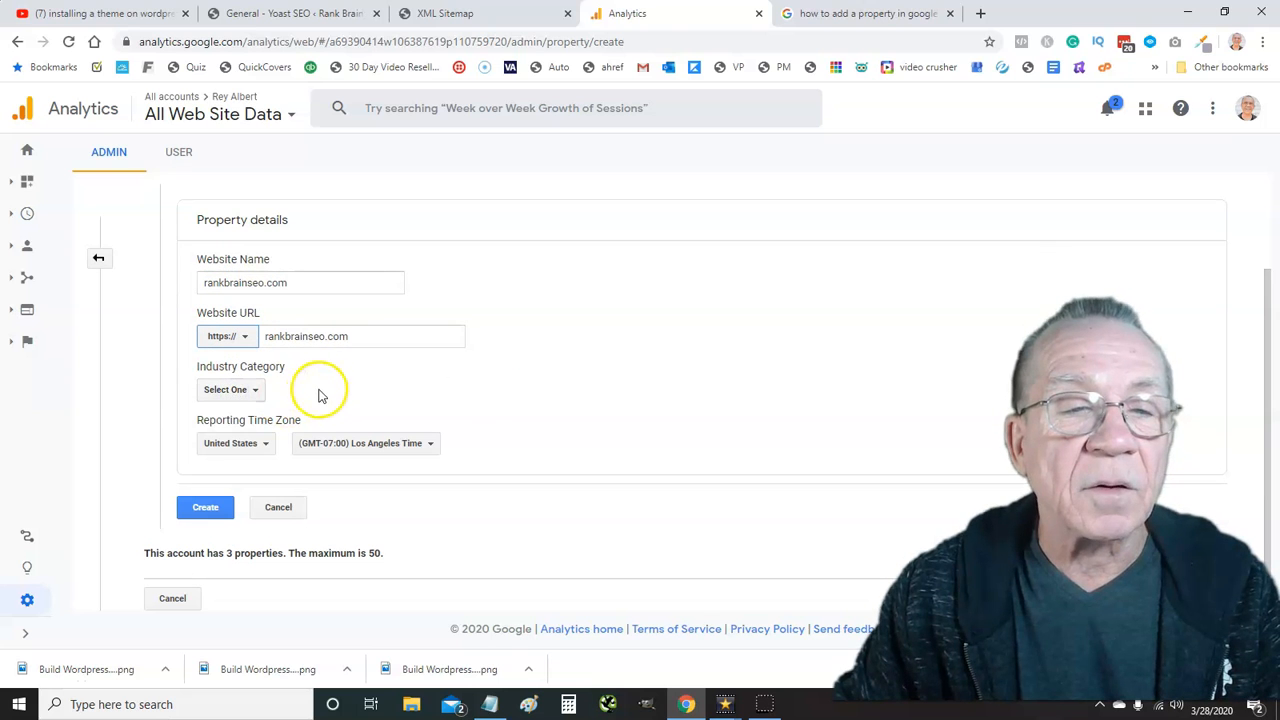
Set industry to Business and Industrial Markets and time zone to New York, then create the property
left_click(257, 391)
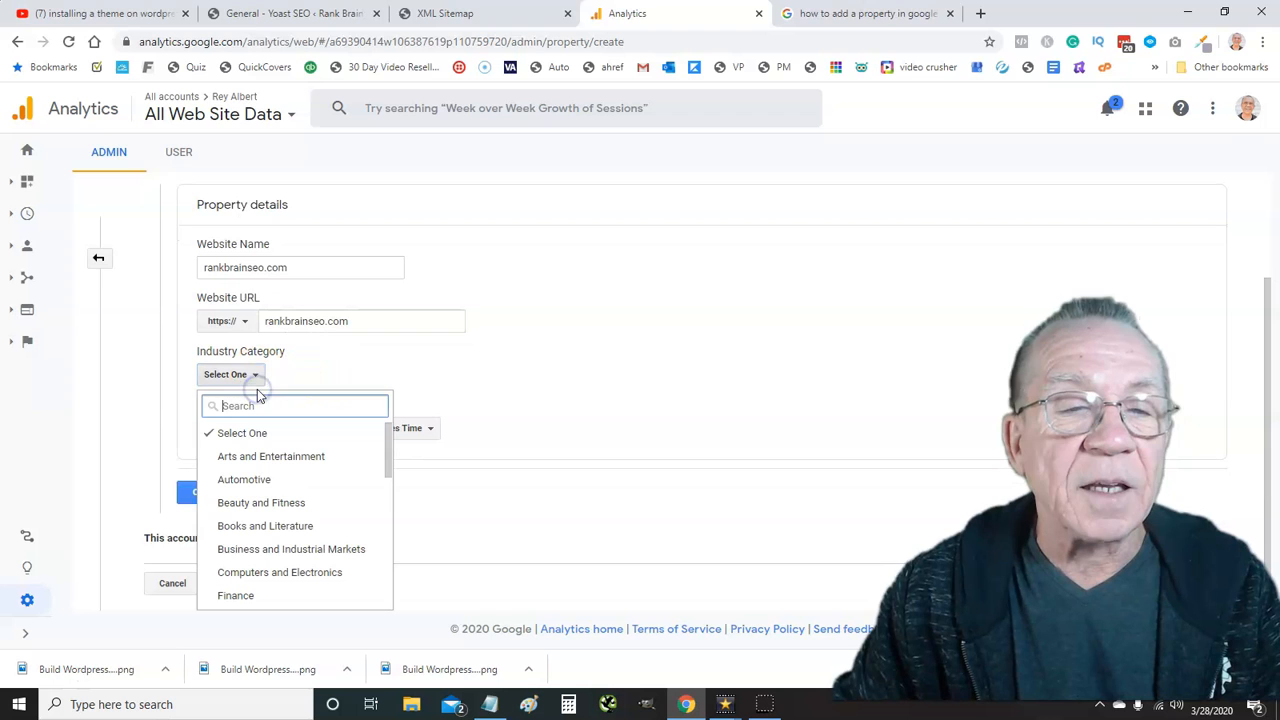
scroll(305, 465, "down", 5)
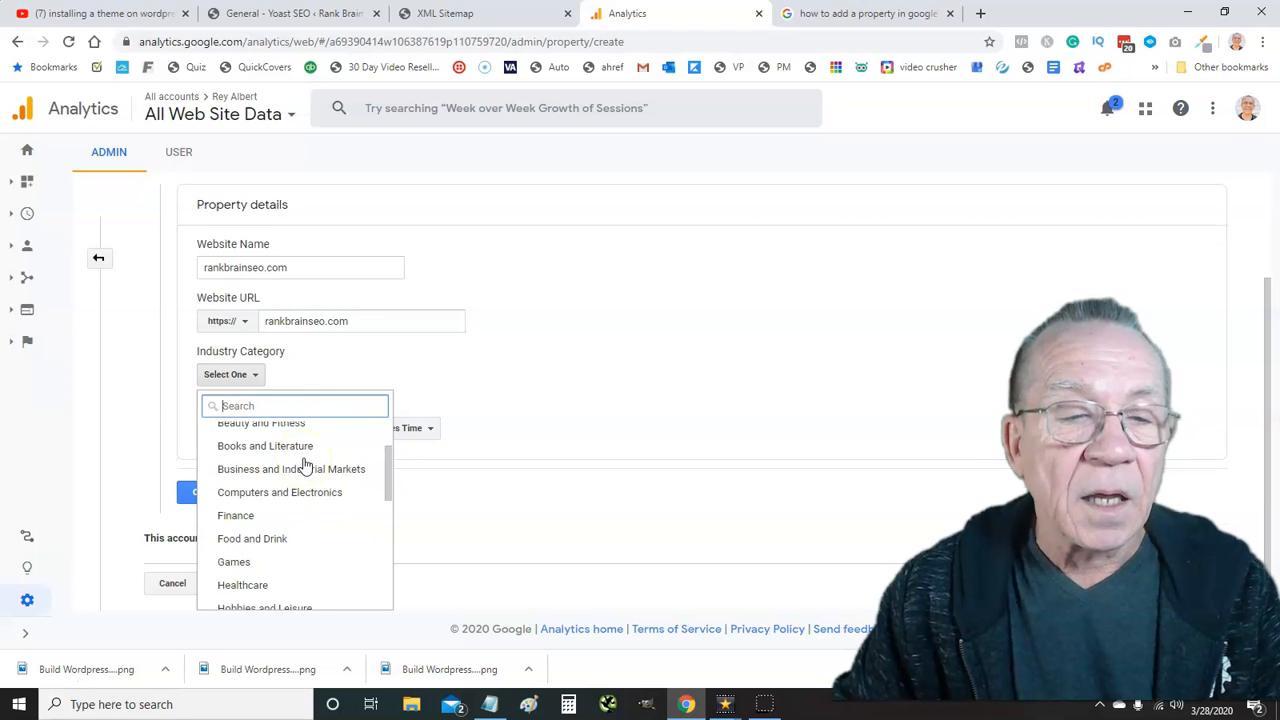
scroll(305, 465, "down", 5)
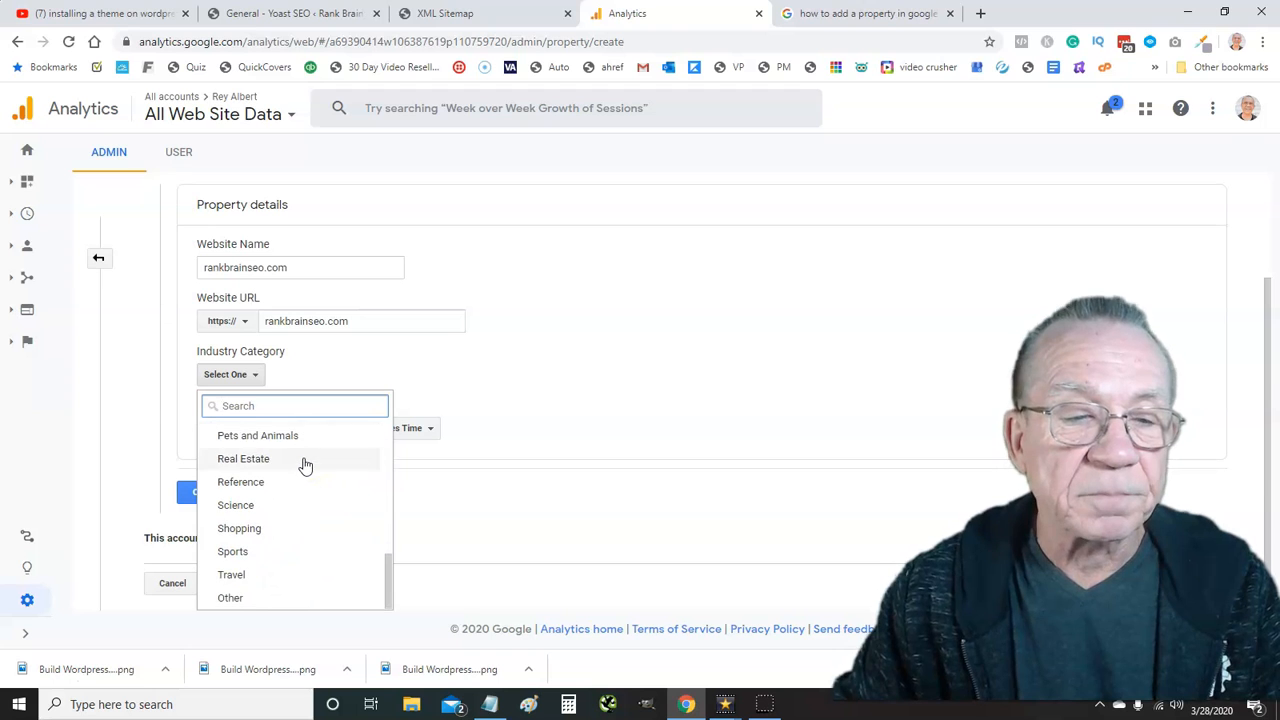
scroll(305, 465, "up", 3)
left_click(300, 484)
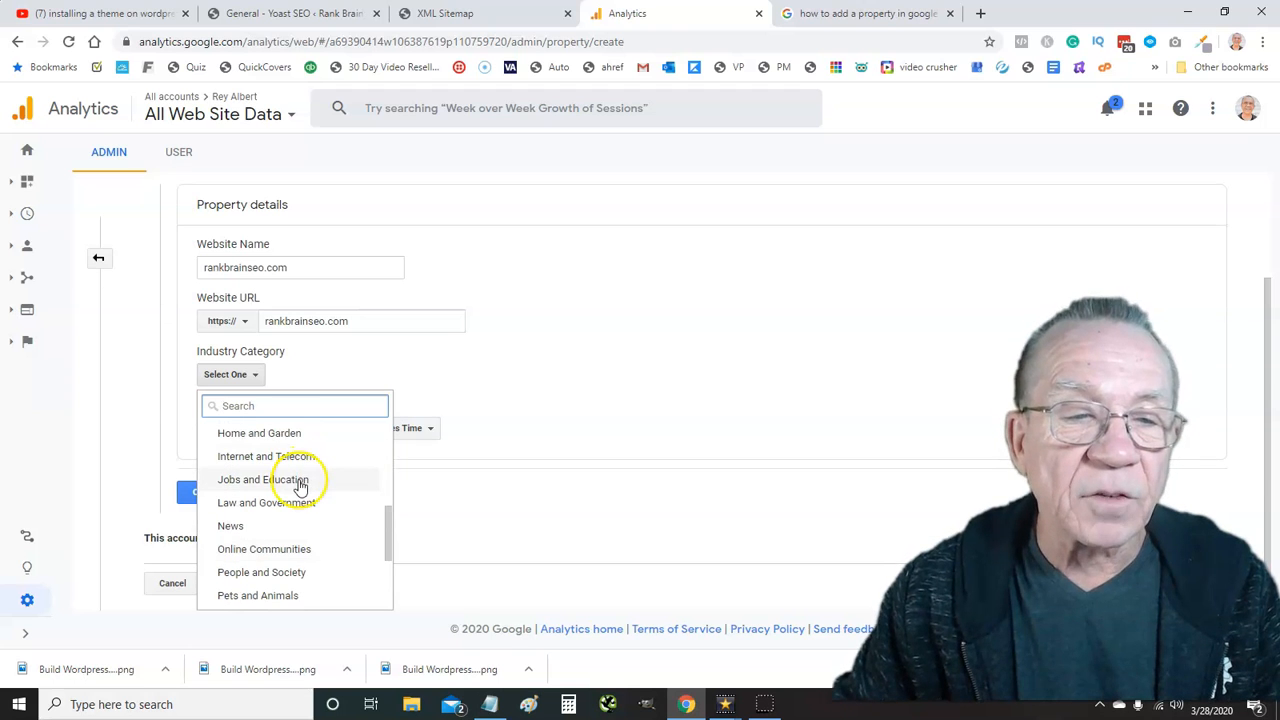
scroll(300, 483, "up", 2)
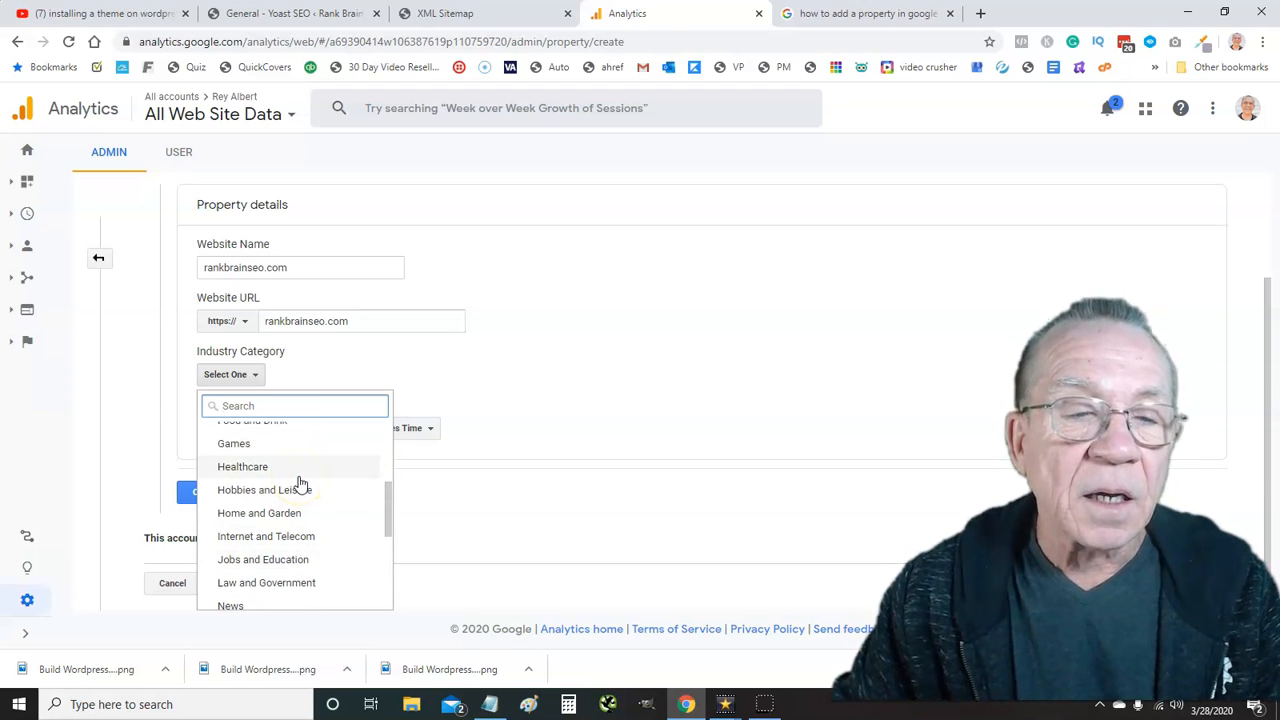
scroll(300, 484, "up", 4)
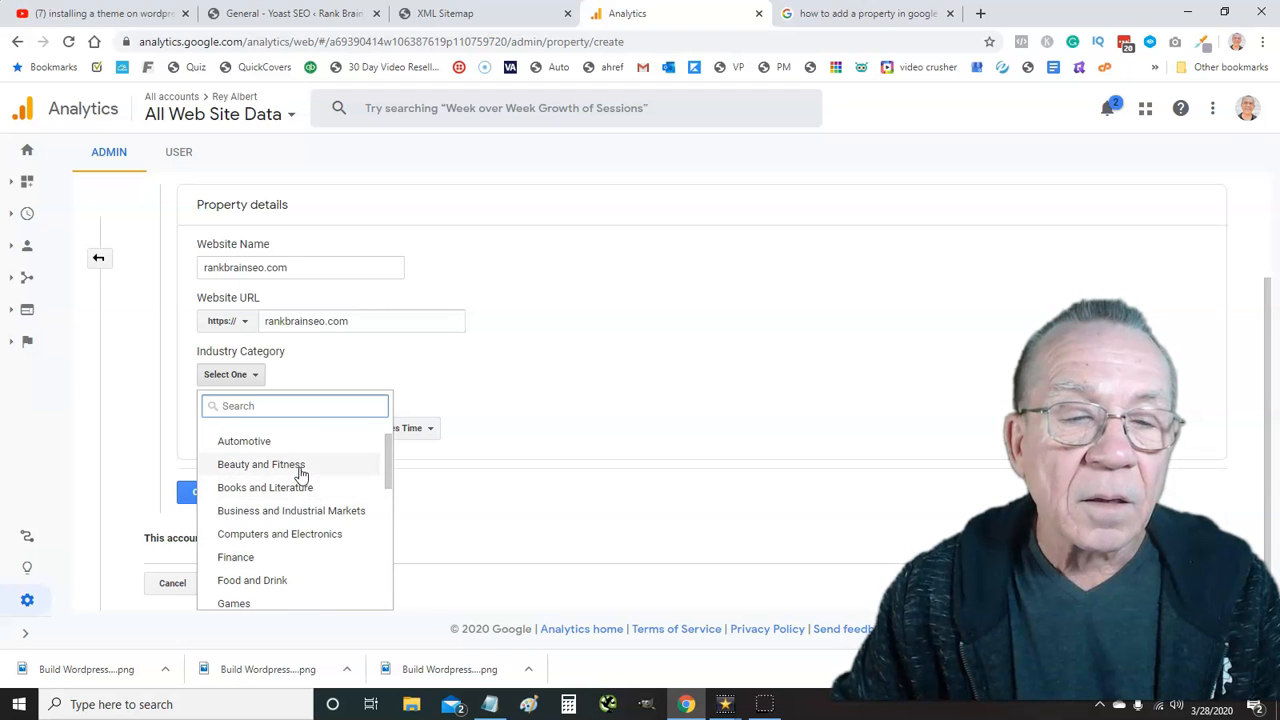
left_click(262, 514)
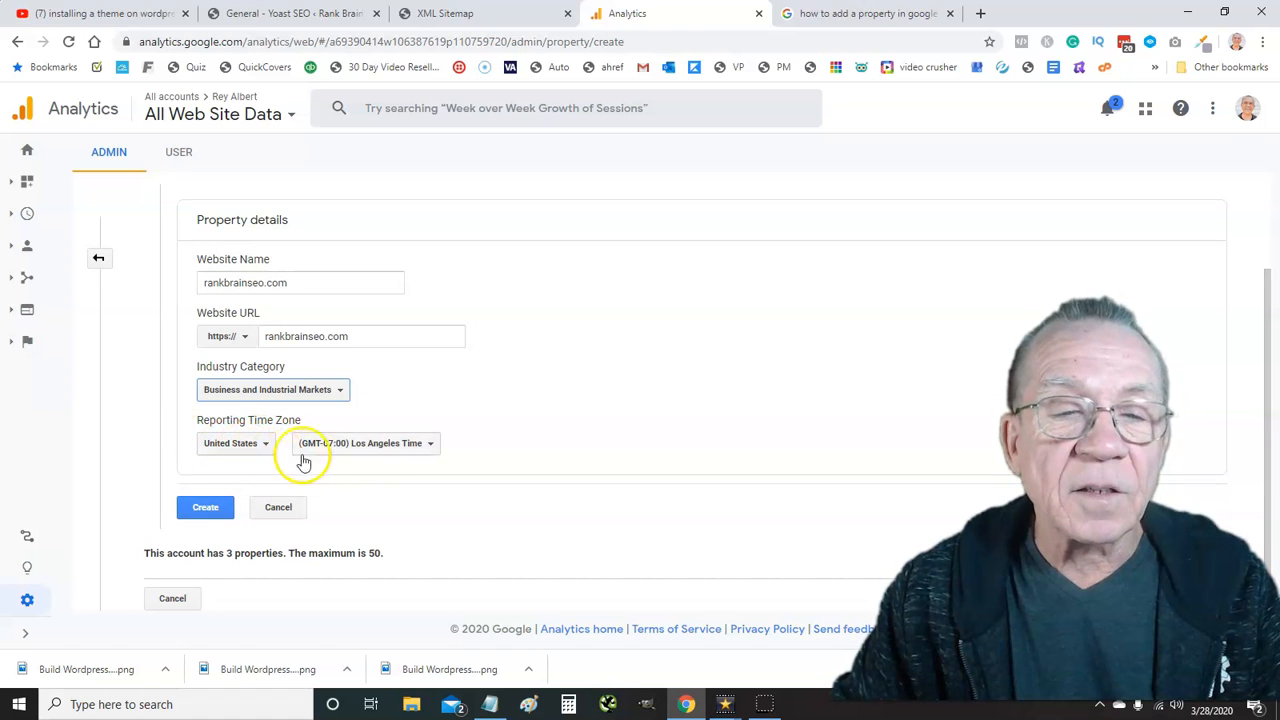
left_click(430, 446)
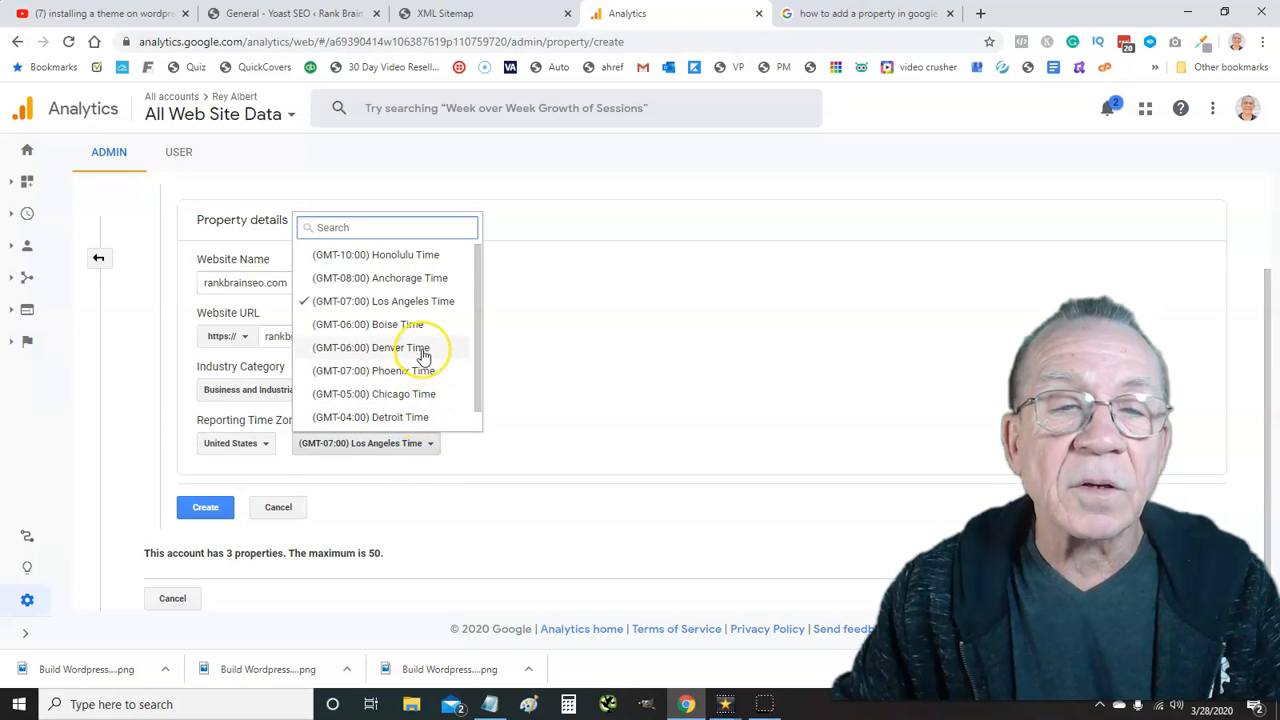
scroll(424, 355, "down", 1)
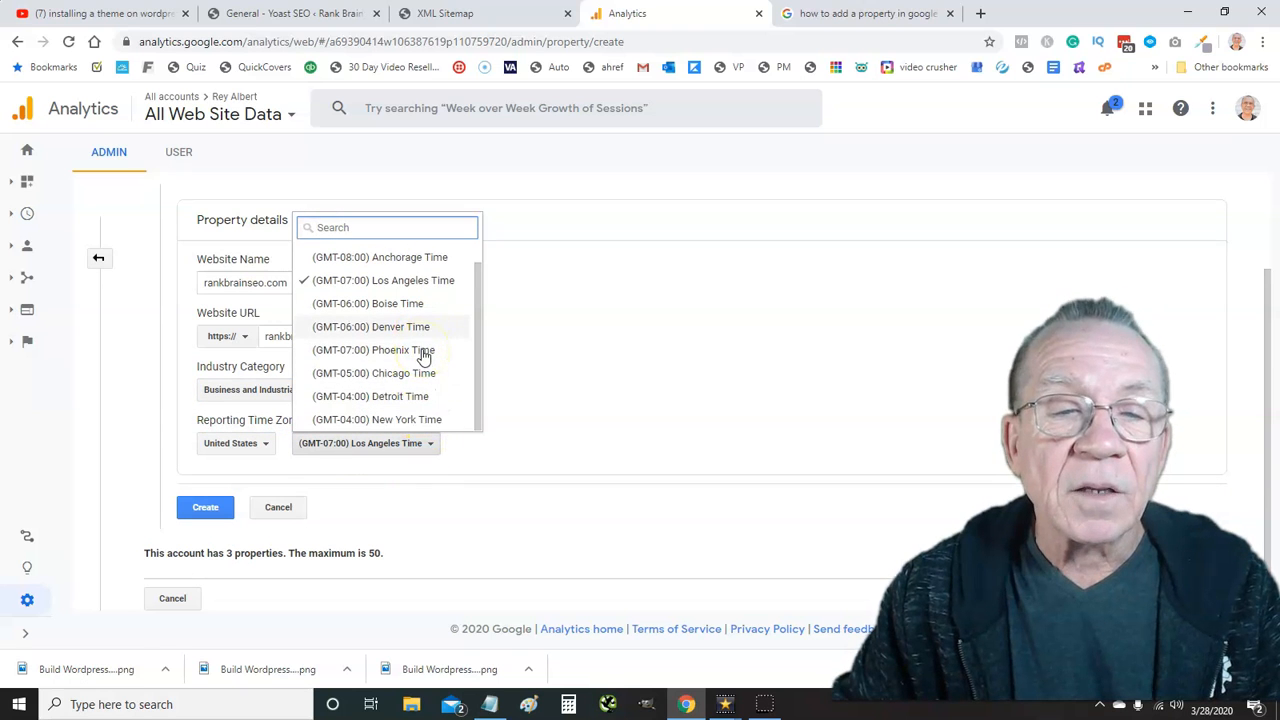
left_click(418, 420)
left_click(203, 509)
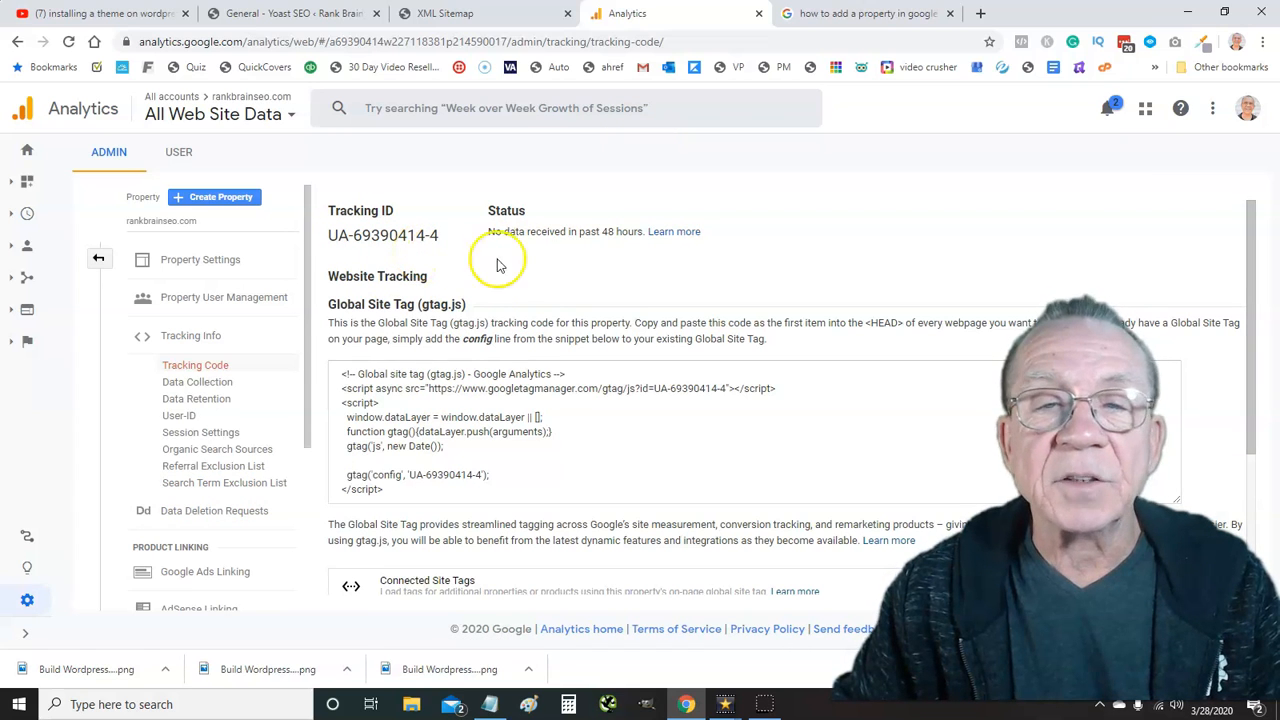
Copy the Global Site Tag gtag.js snippet from the Tracking Code page
scroll(475, 298, "down", 1)
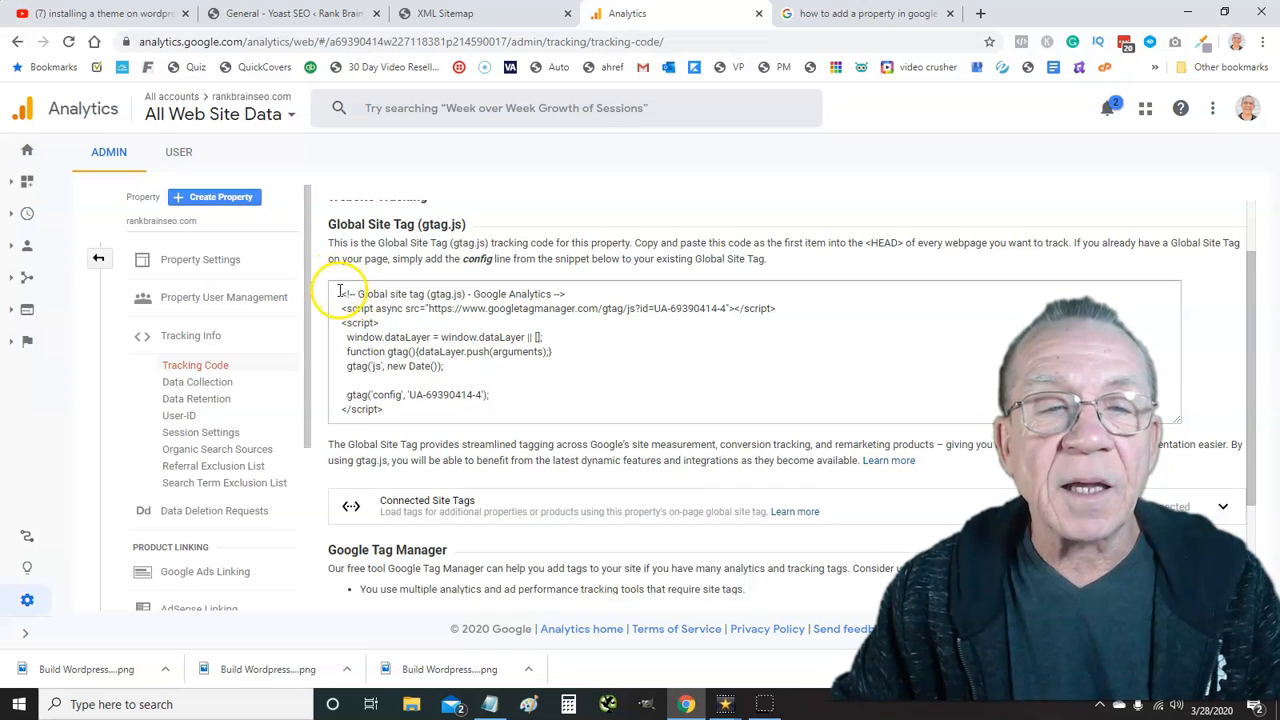
left_click_drag(340, 291, 512, 410)
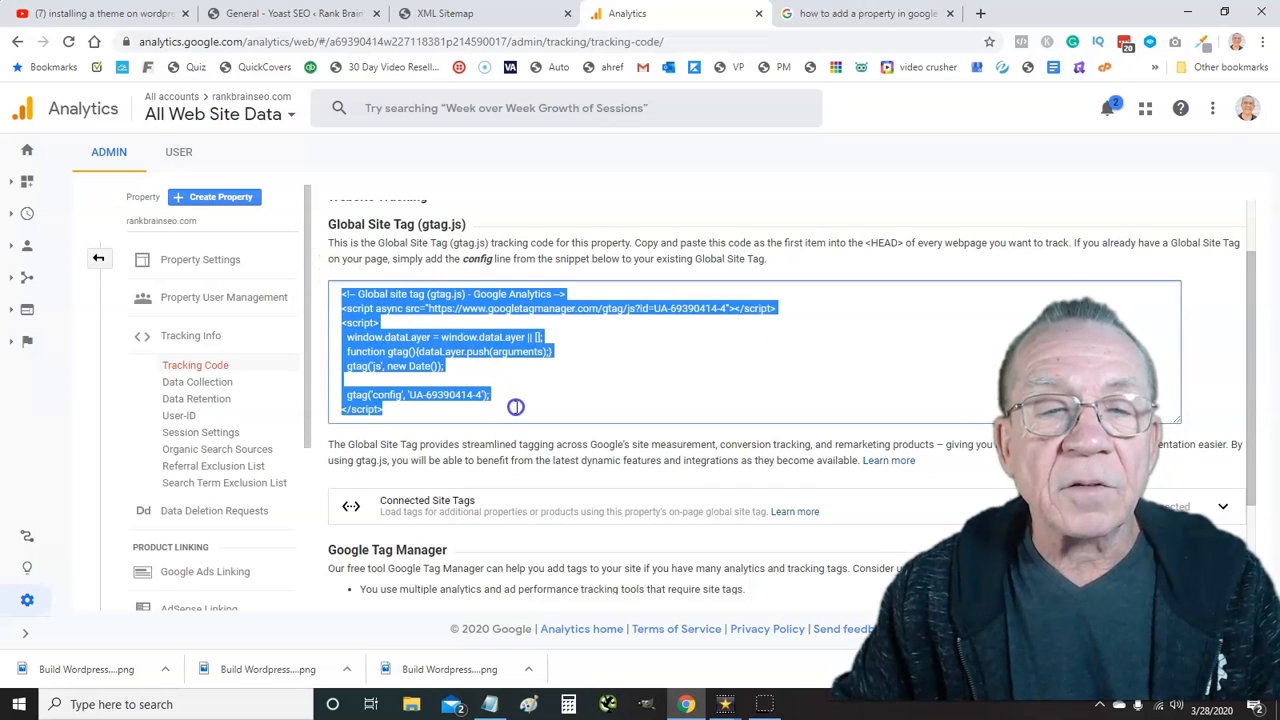
right_click(362, 326)
left_click(398, 337)
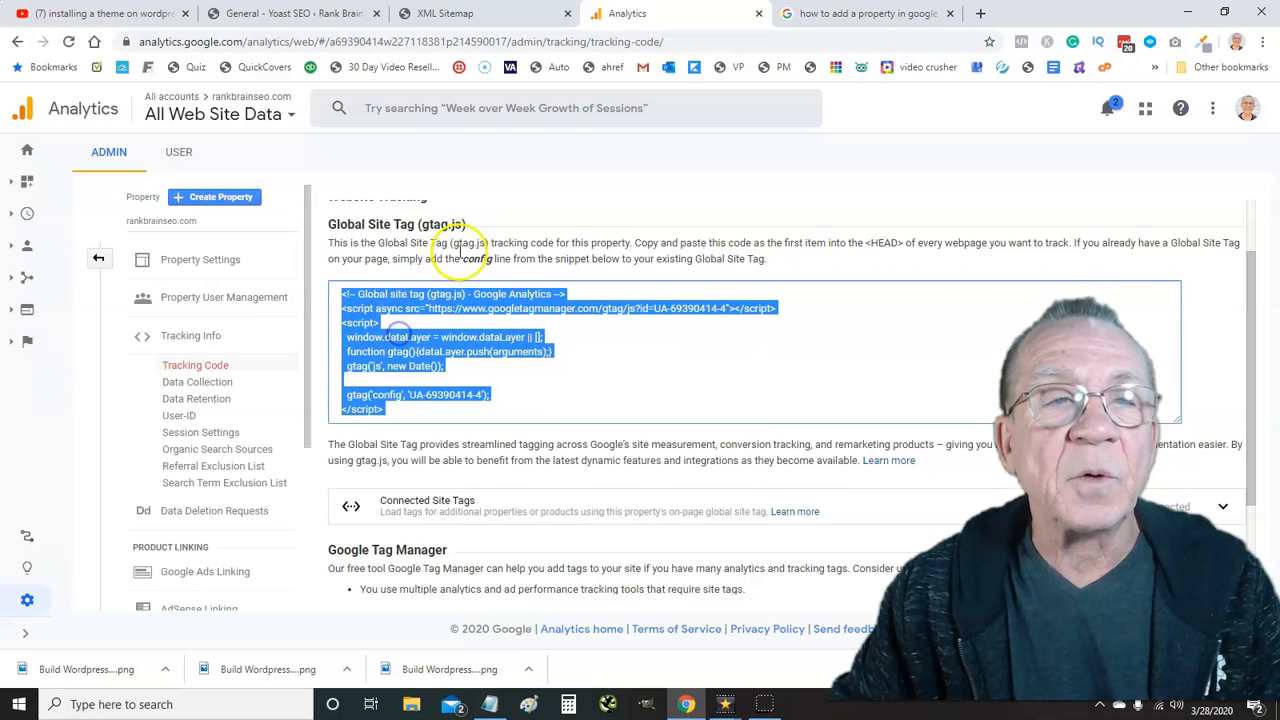
left_click(288, 16)
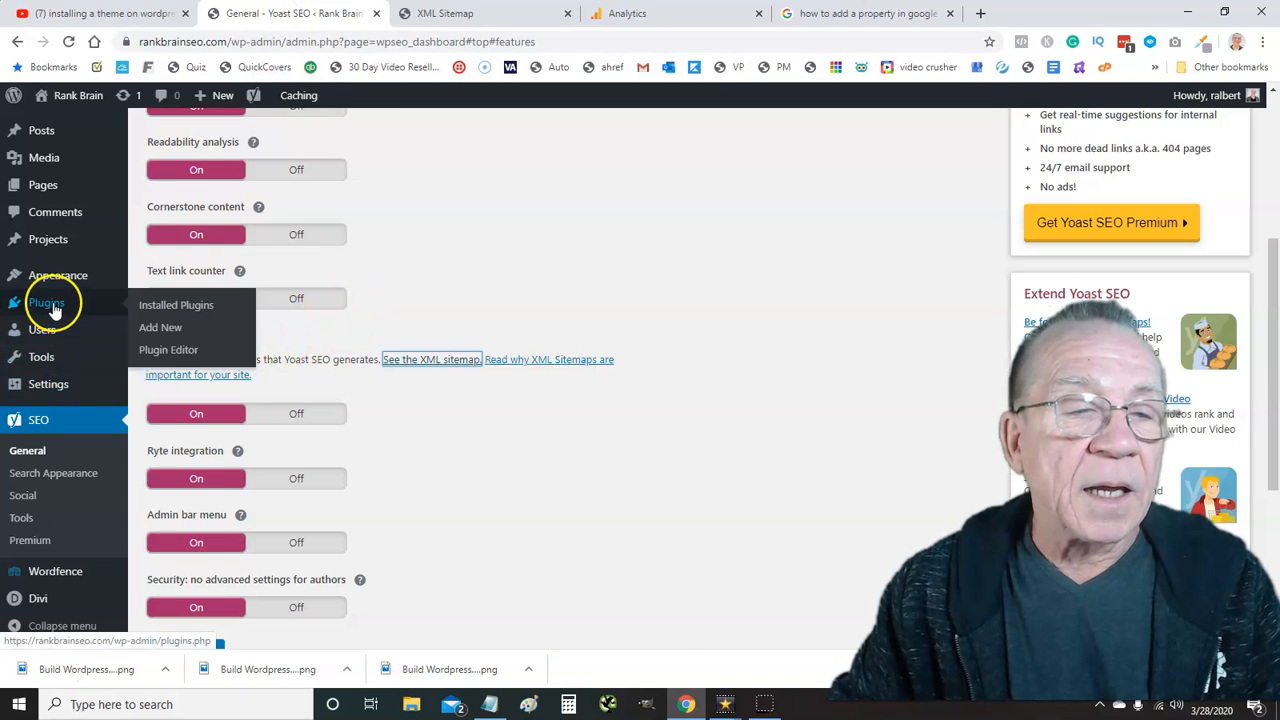
Open Divi Theme Options at the Integration settings
scroll(54, 300, "down", 2)
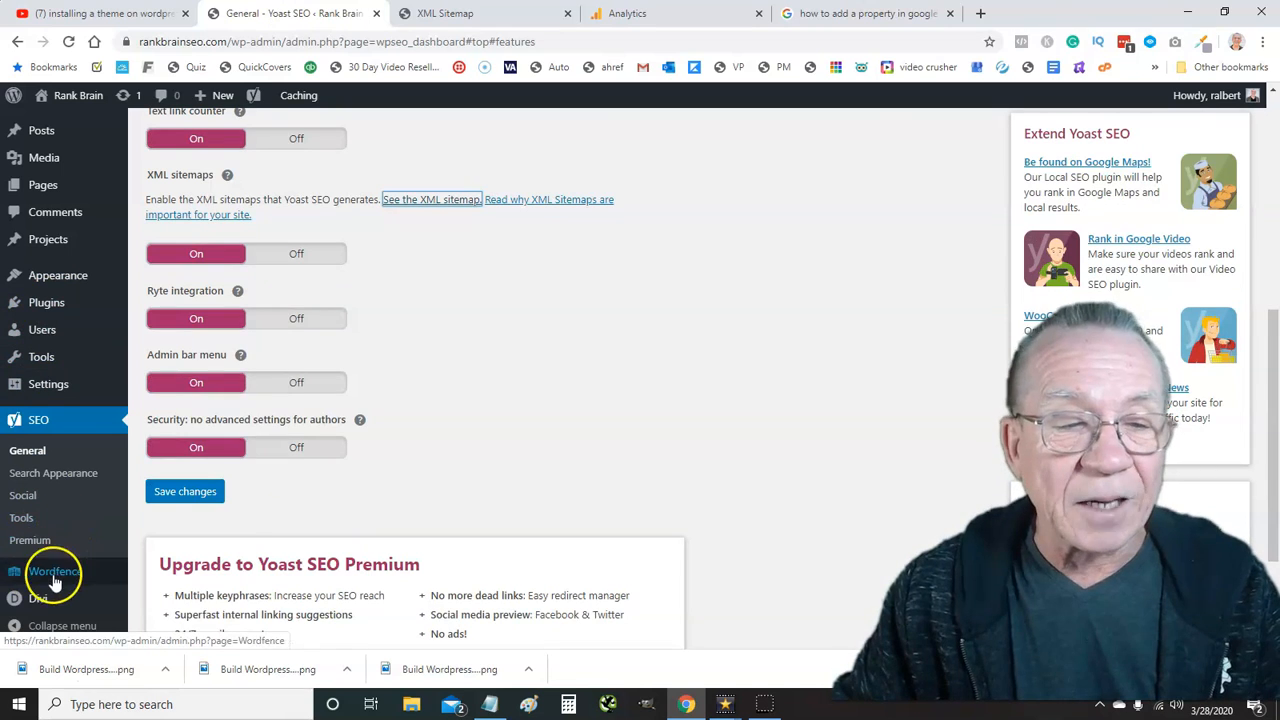
mouse_move(40, 600)
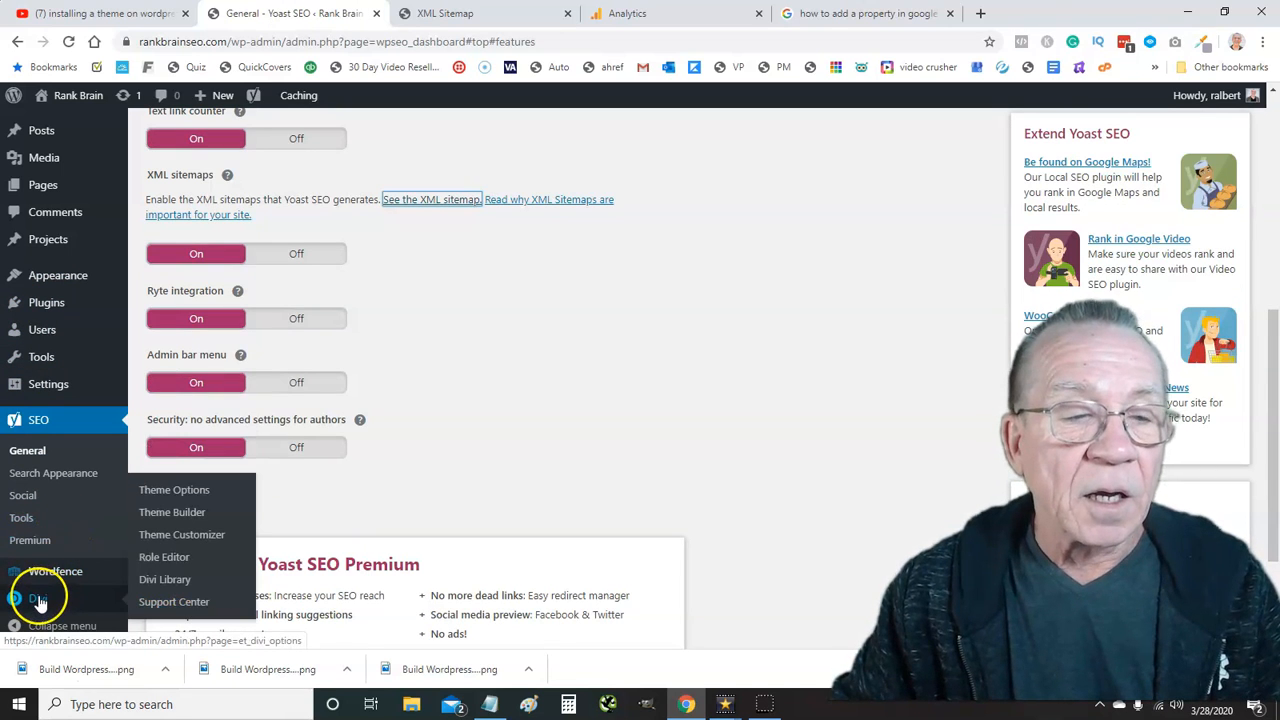
left_click(38, 600)
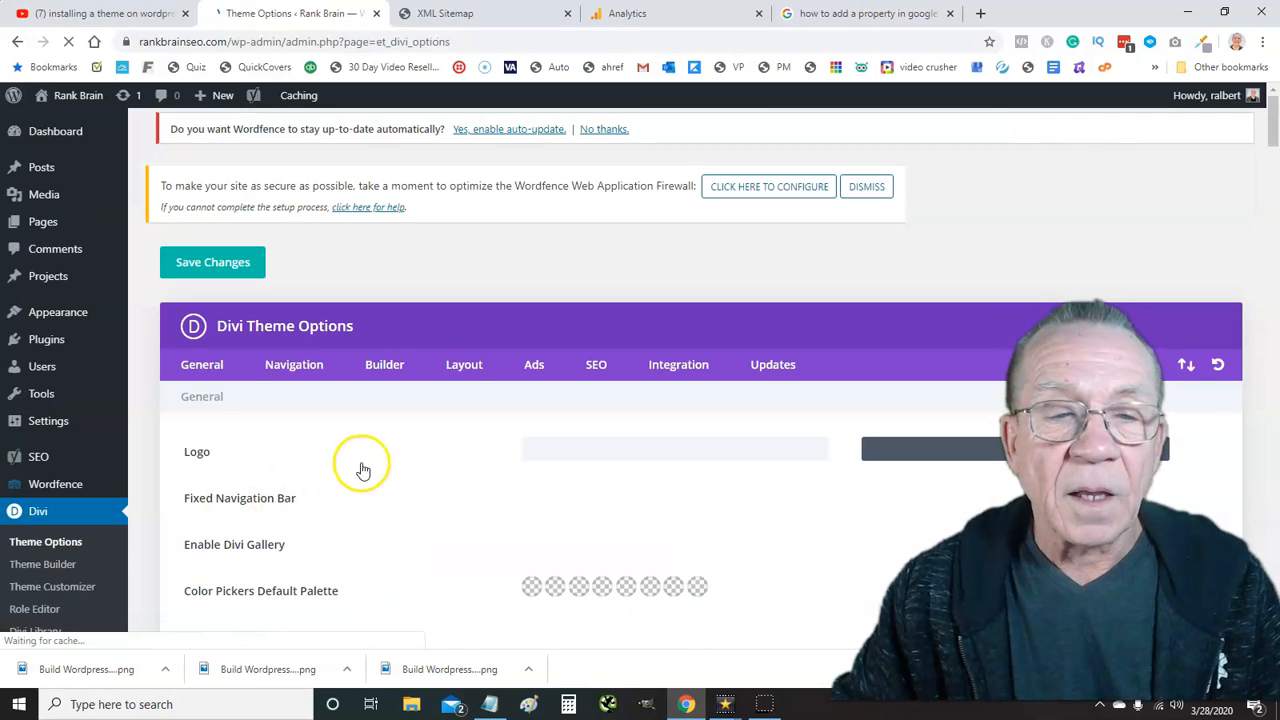
left_click(672, 366)
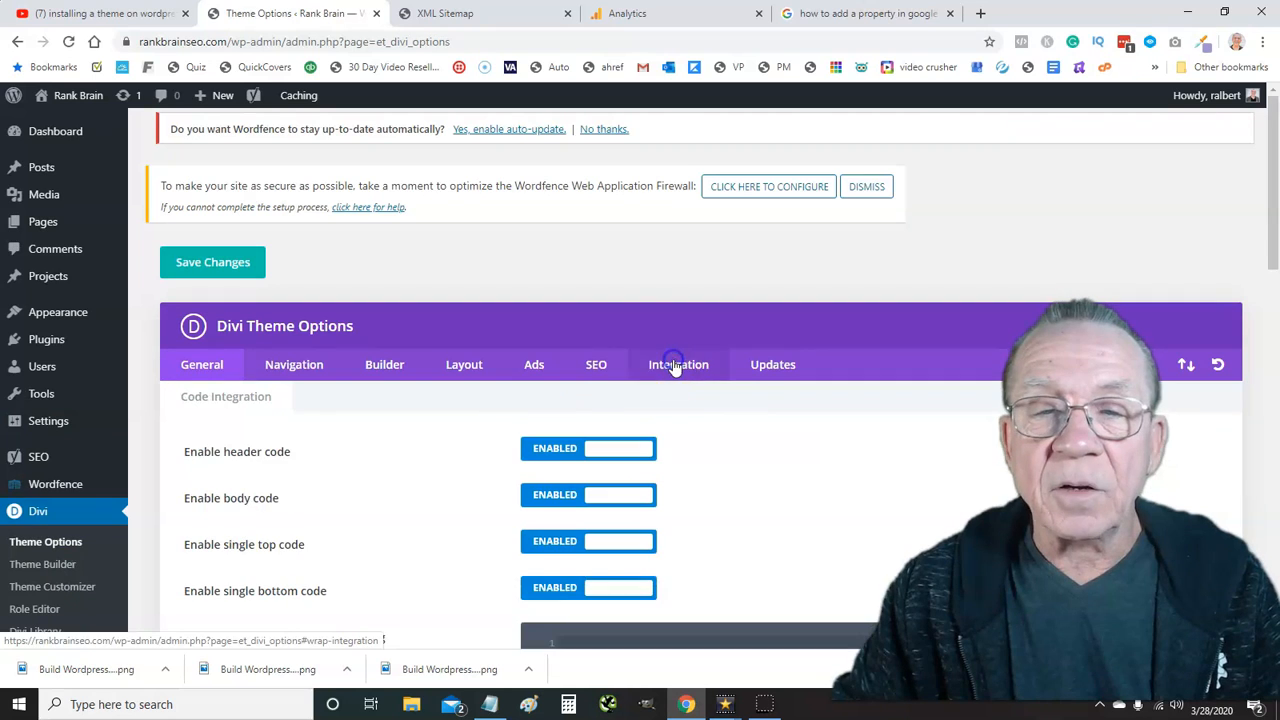
scroll(488, 410, "down", 5)
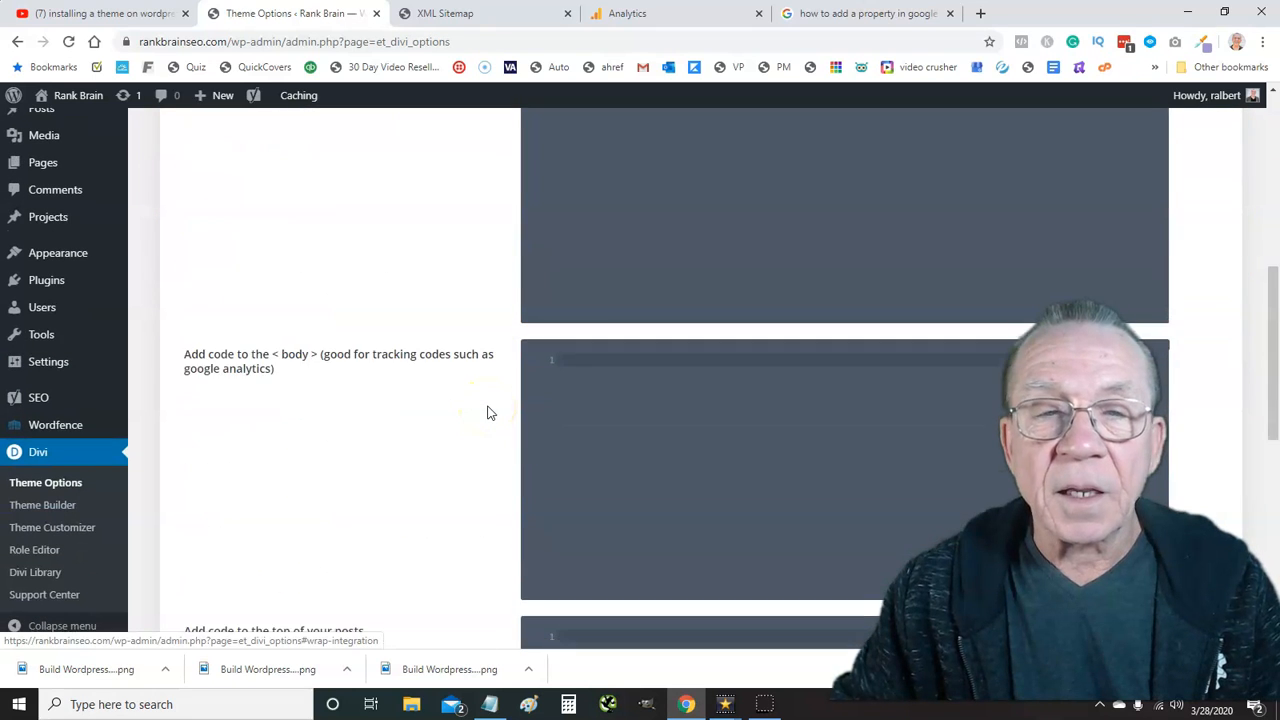
scroll(488, 410, "up", 2)
Paste the gtag.js snippet into the head code box and save the theme options
left_click(598, 327)
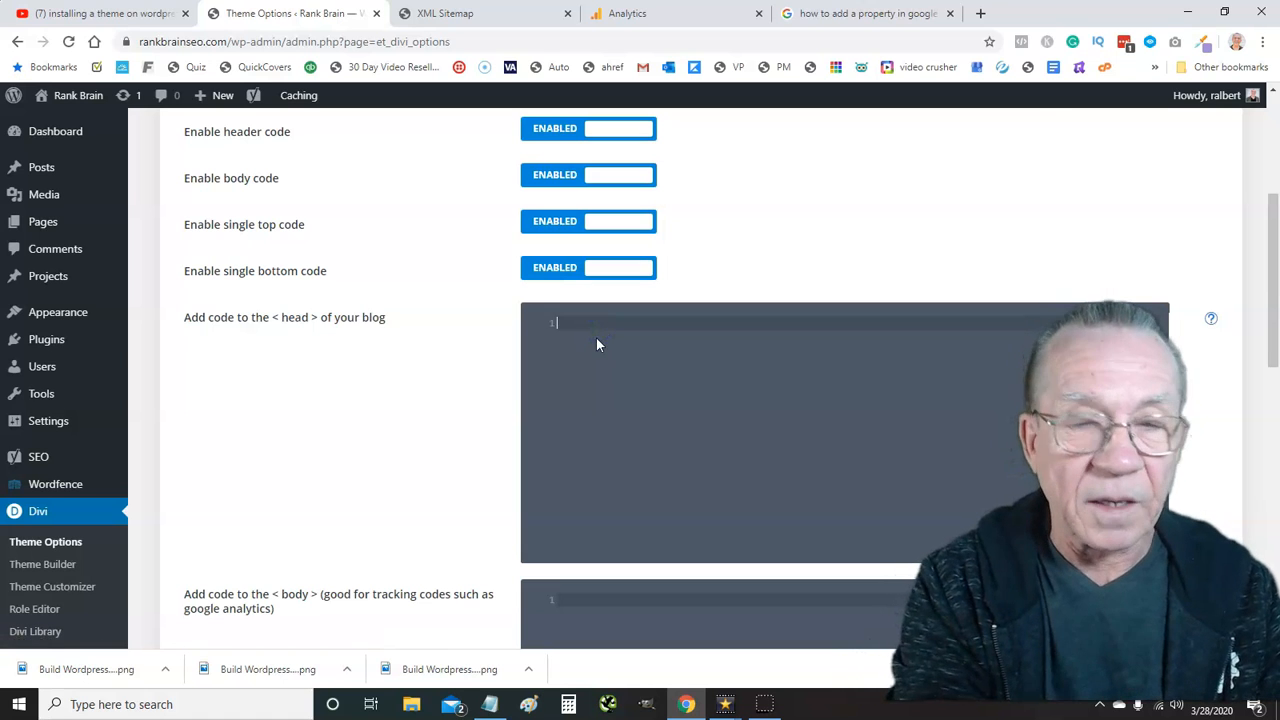
key("ctrl+v")
scroll(320, 434, "down", 3)
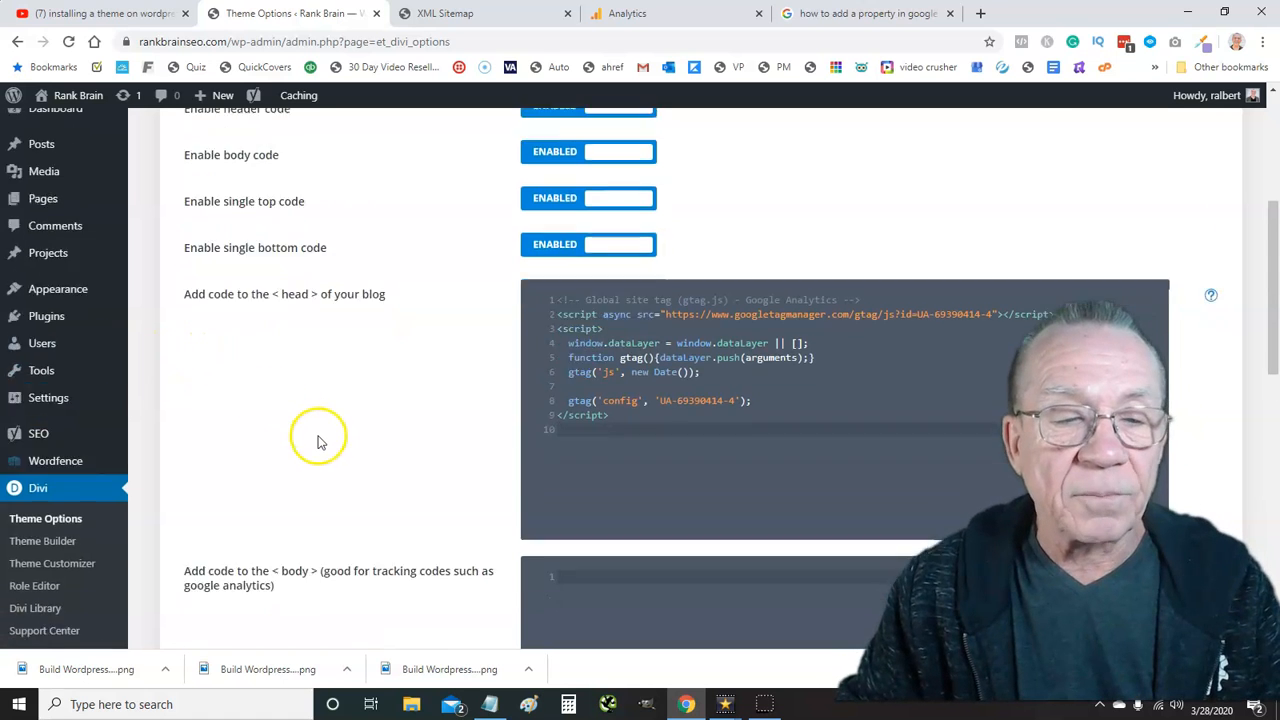
scroll(310, 446, "down", 5)
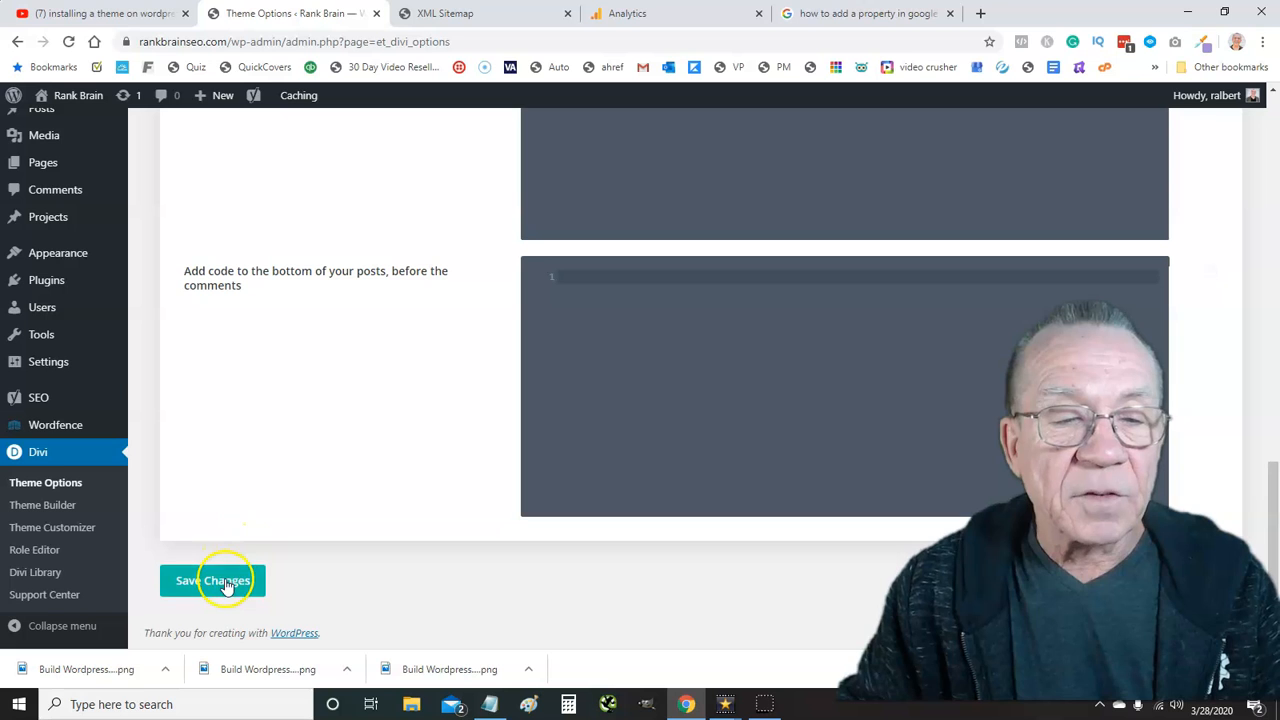
left_click(208, 582)
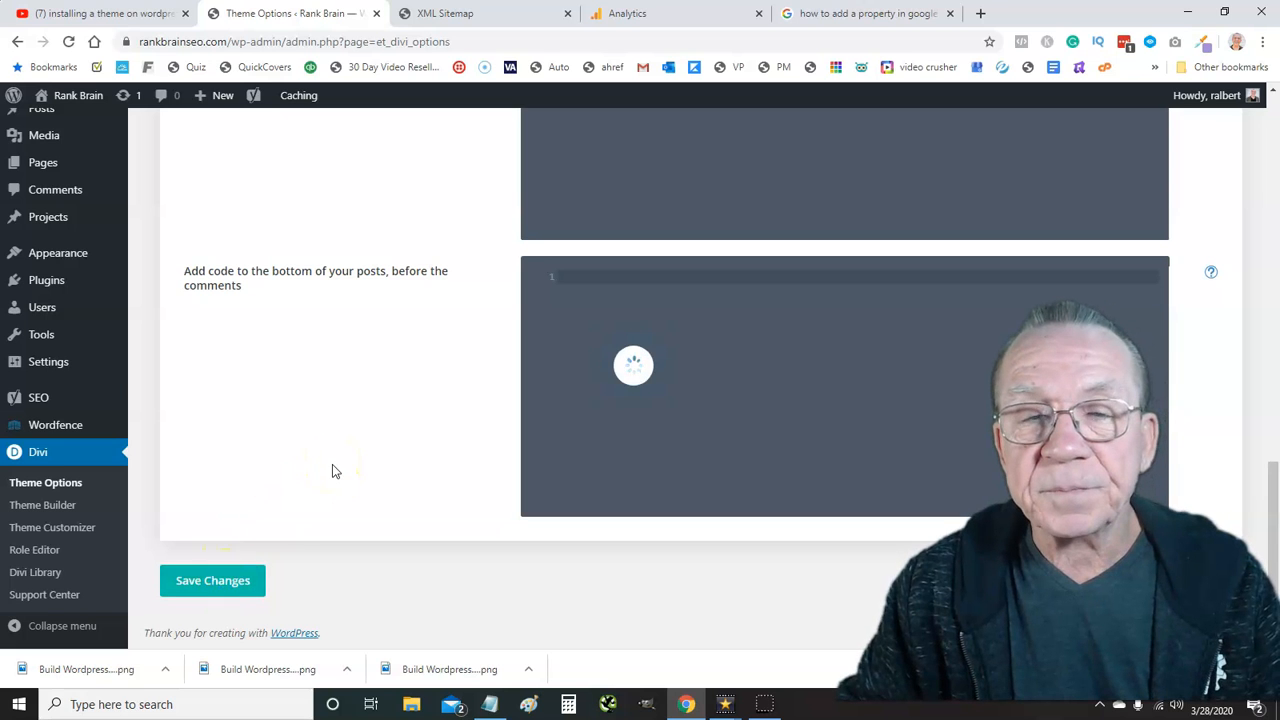
scroll(334, 468, "up", 7)
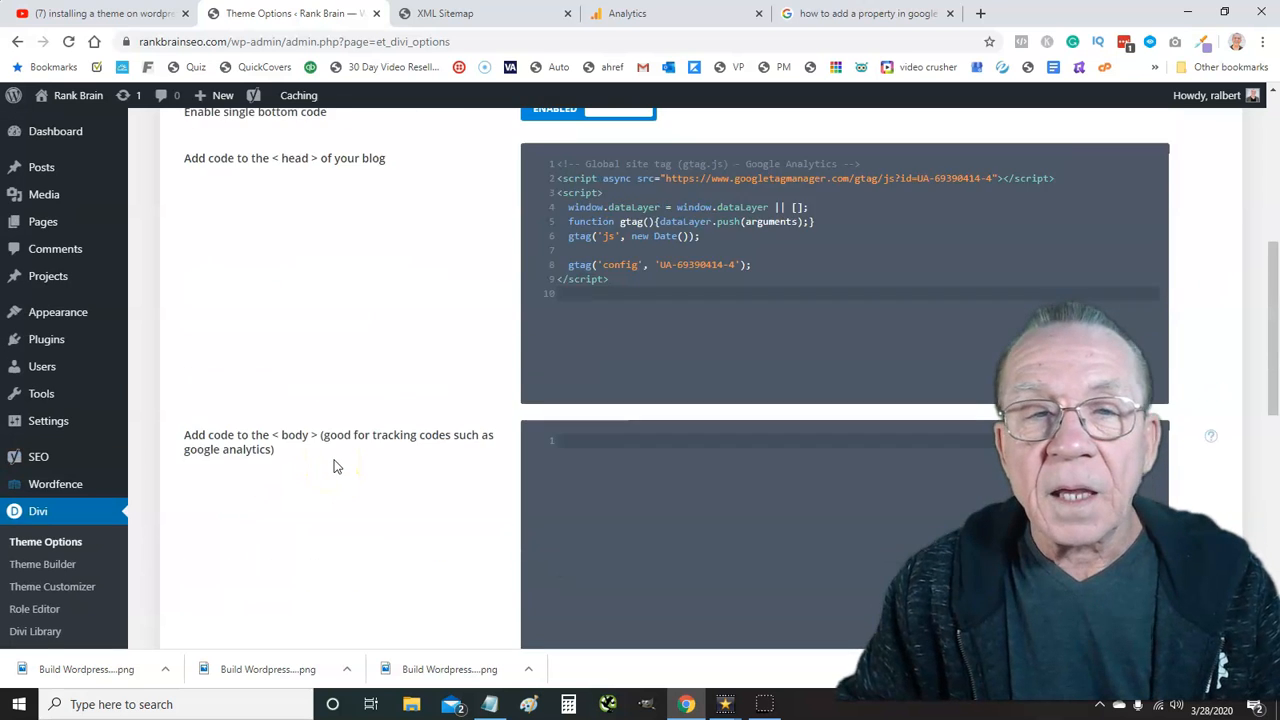
scroll(336, 466, "up", 5)
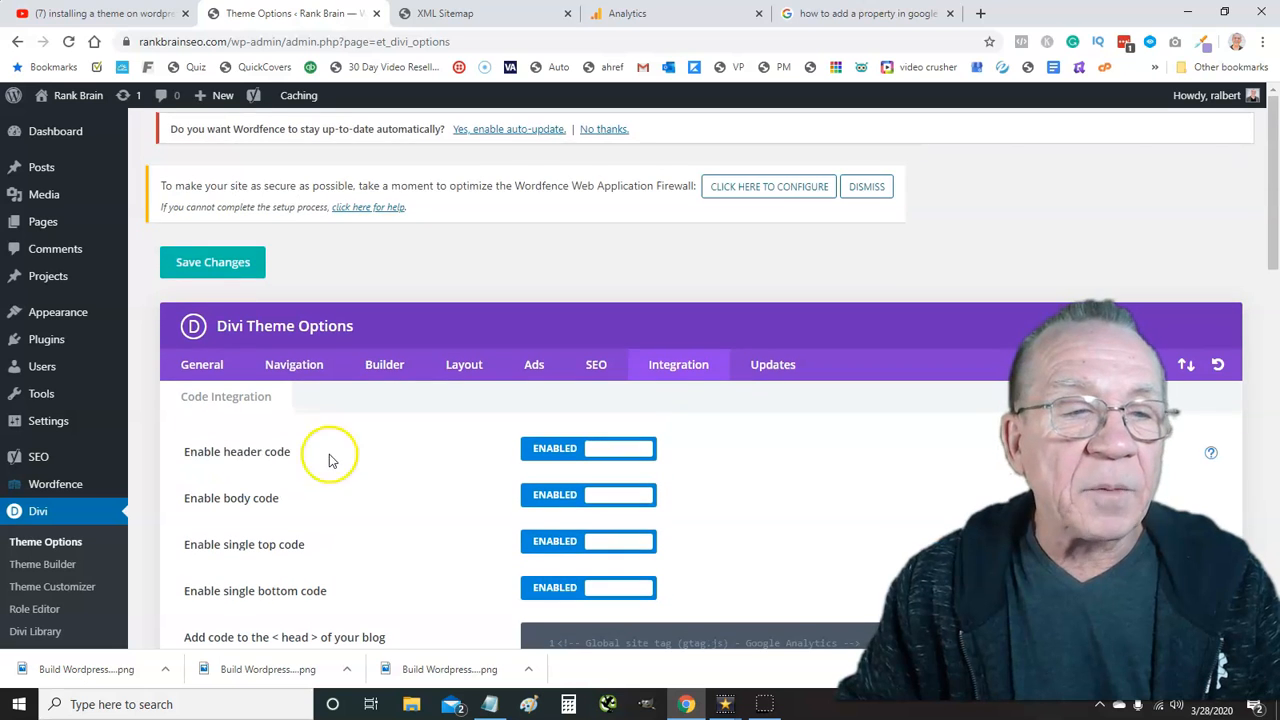
Go to the Plugins > Add New page
left_click(46, 340)
left_click(229, 358)
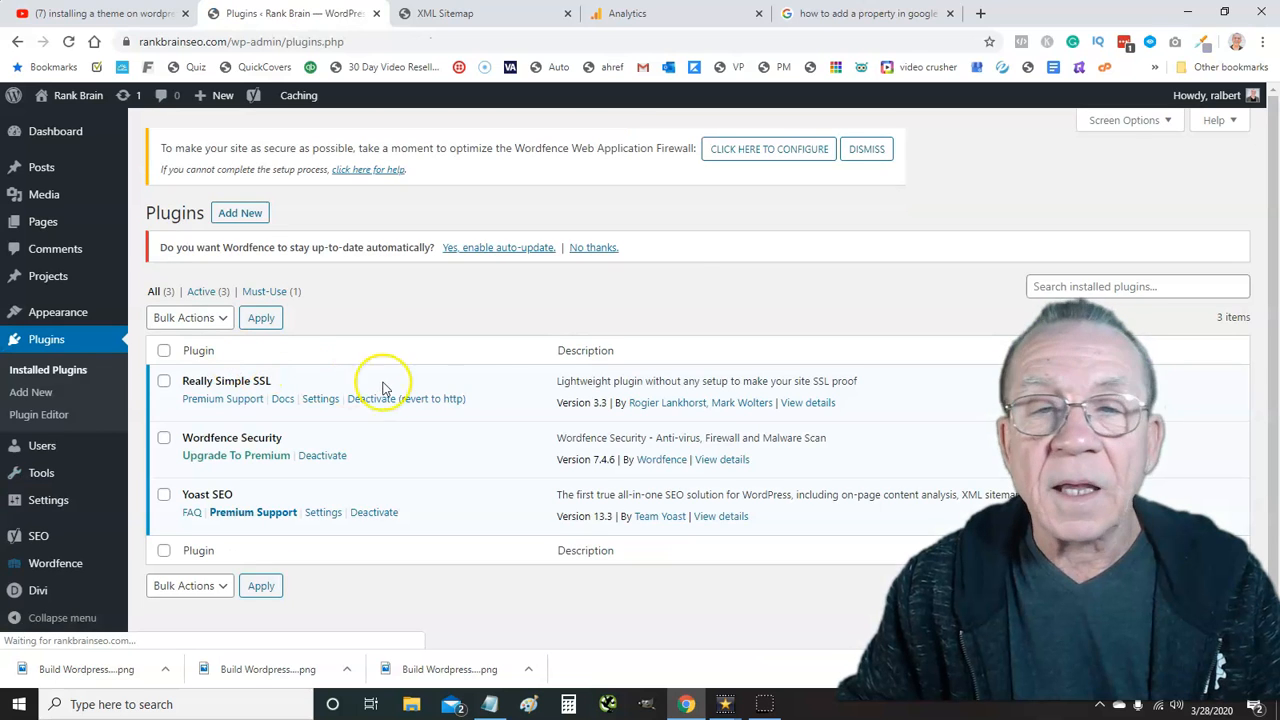
left_click(243, 216)
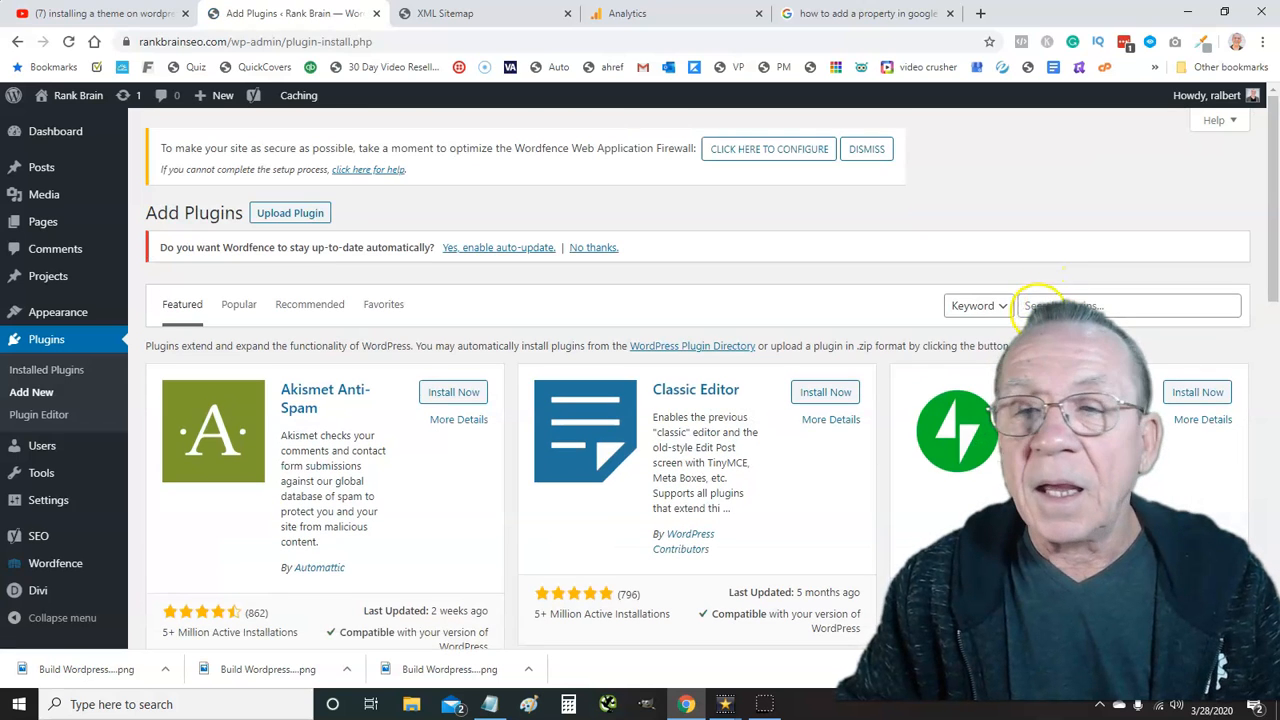
Search the plugin directory for 'header' and browse results like Insert Headers and Footers
left_click(1042, 307)
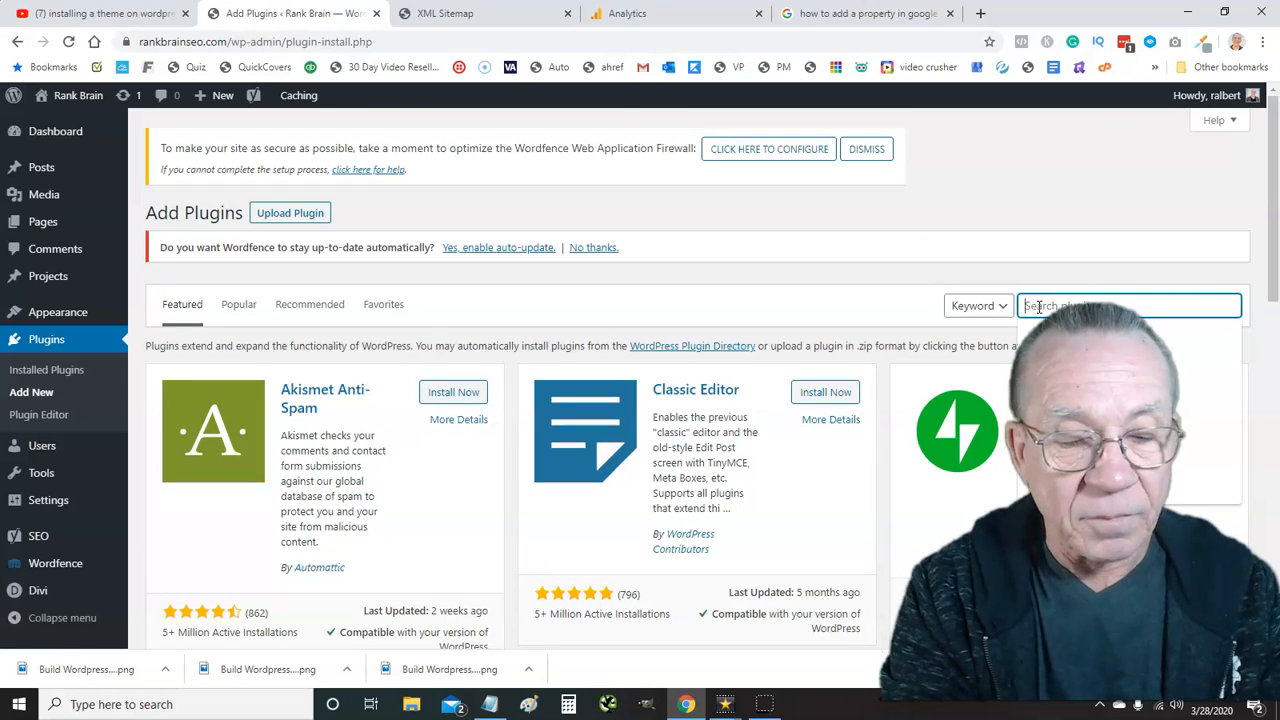
type("he")
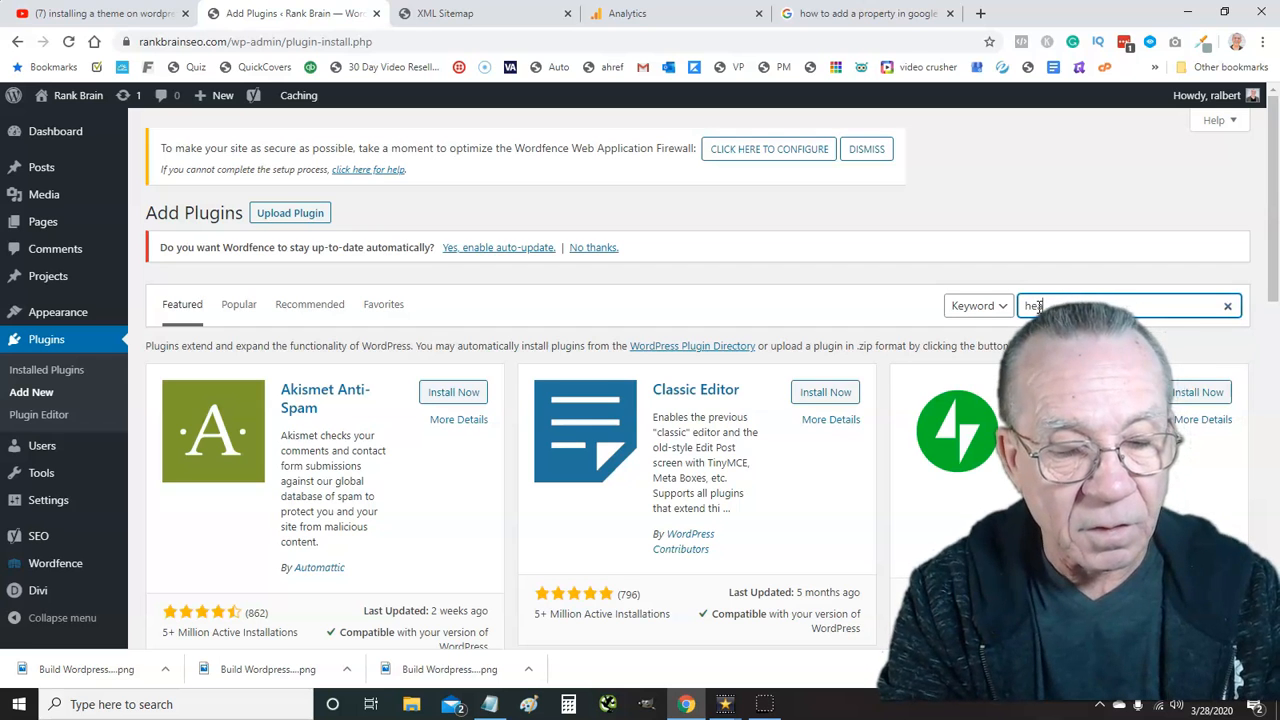
type("ader")
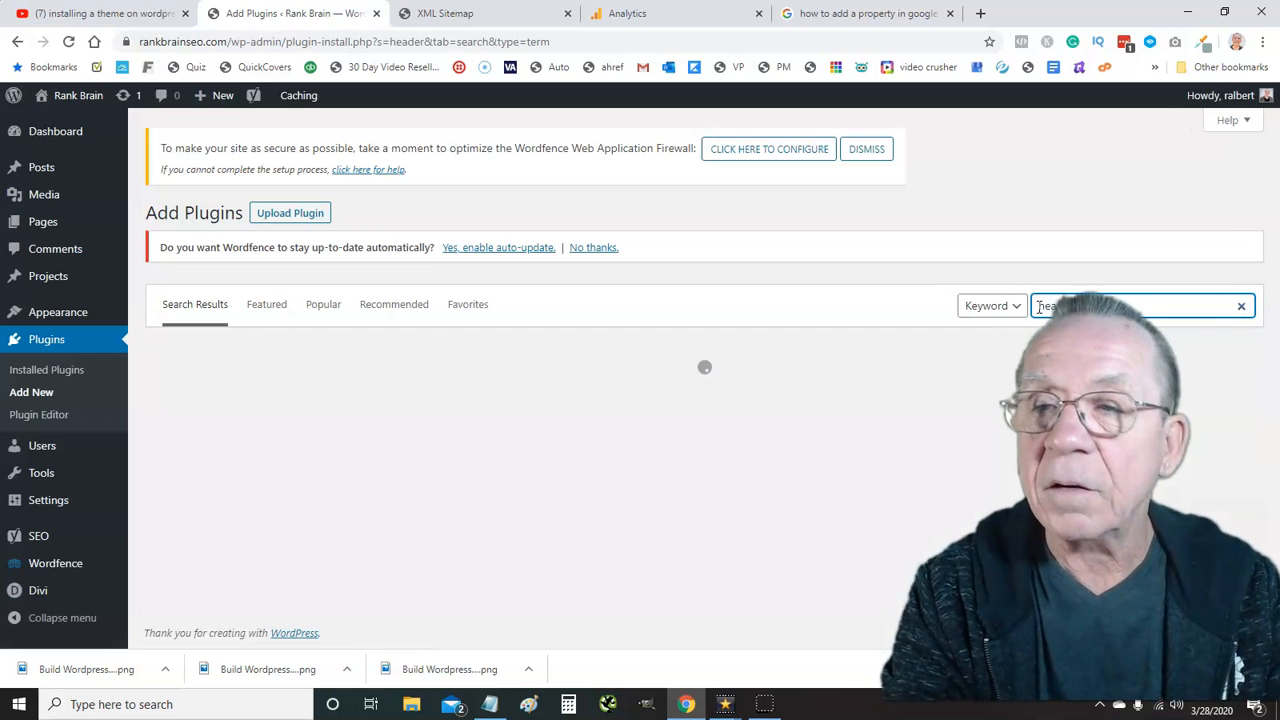
key("BackSpace")
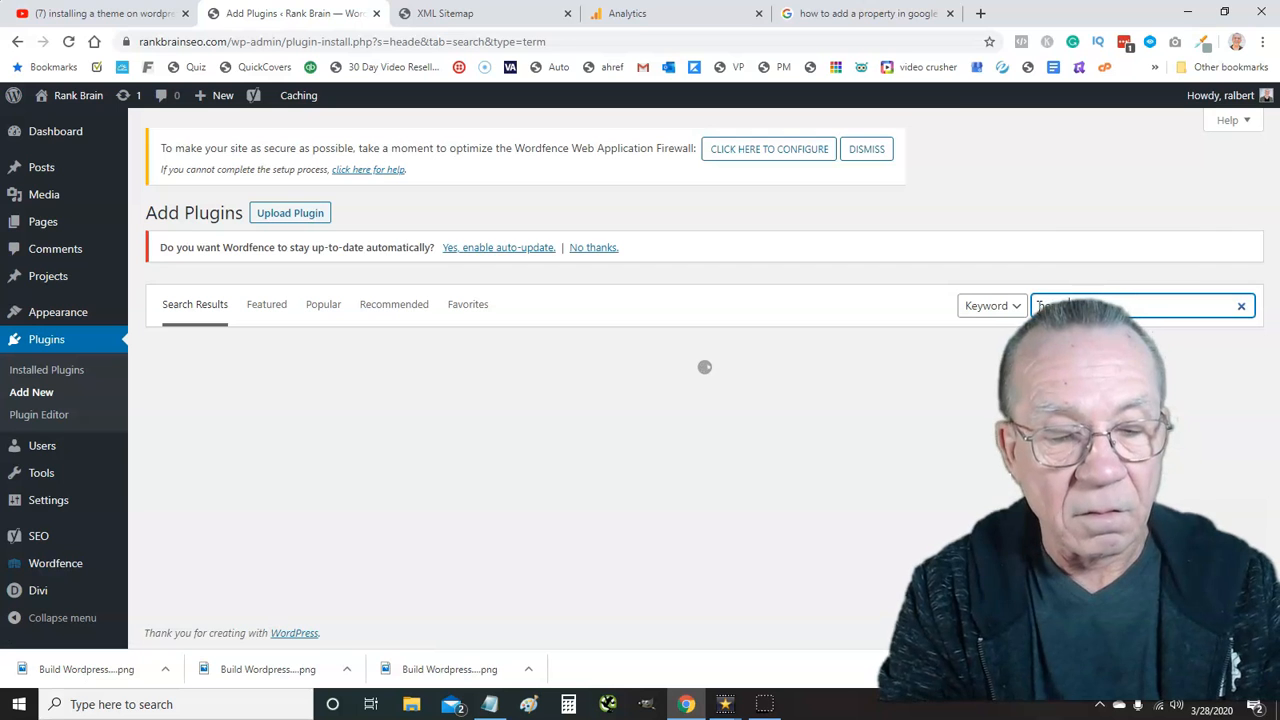
type("r")
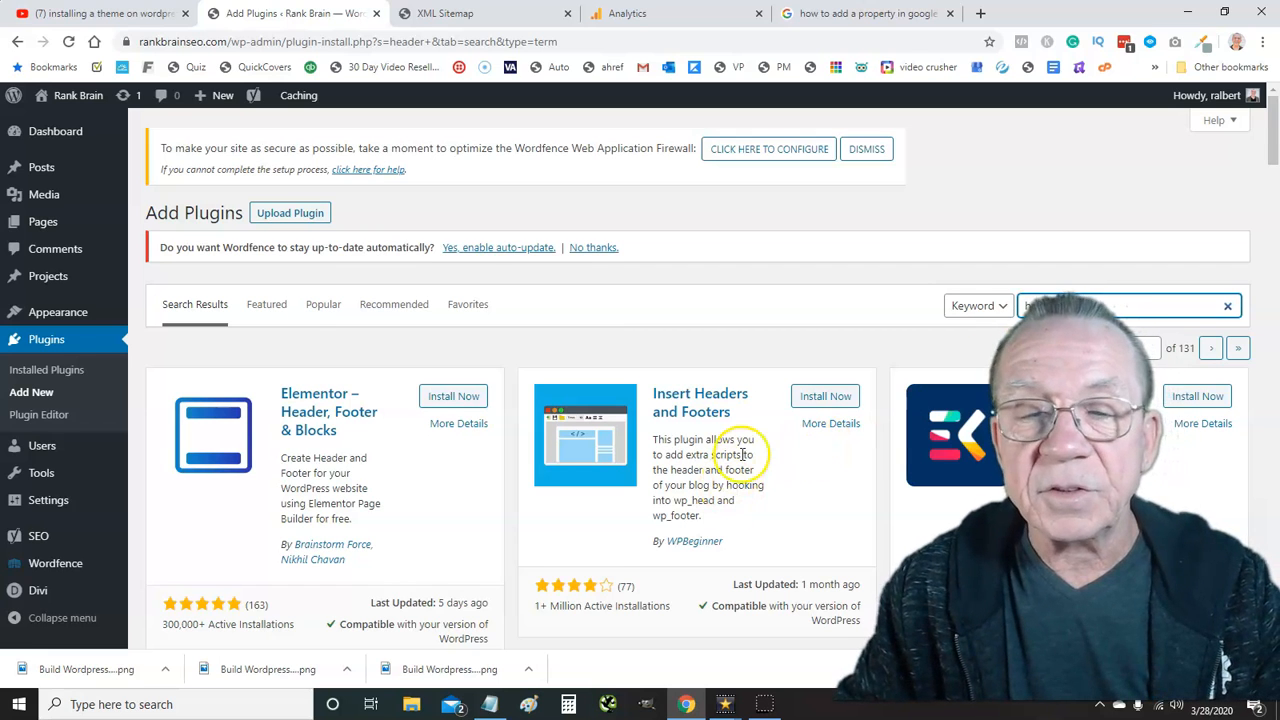
scroll(742, 454, "down", 1)
scroll(741, 455, "down", 4)
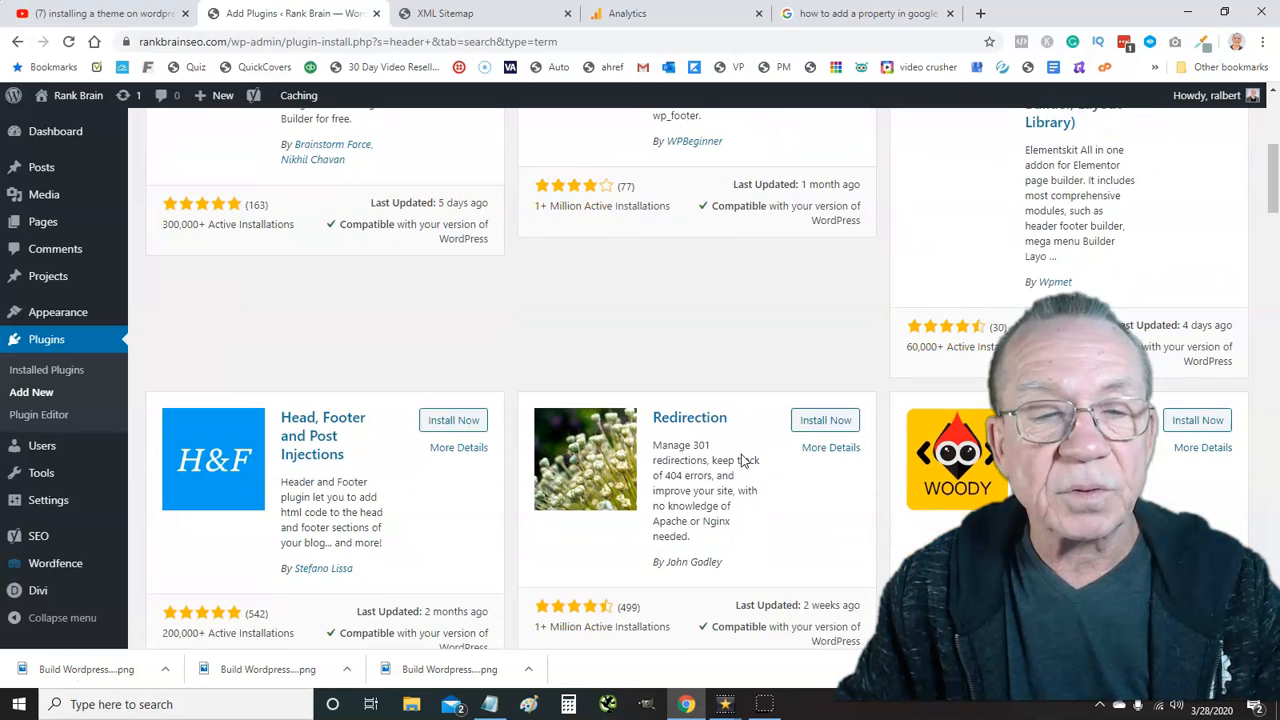
scroll(741, 455, "up", 5)
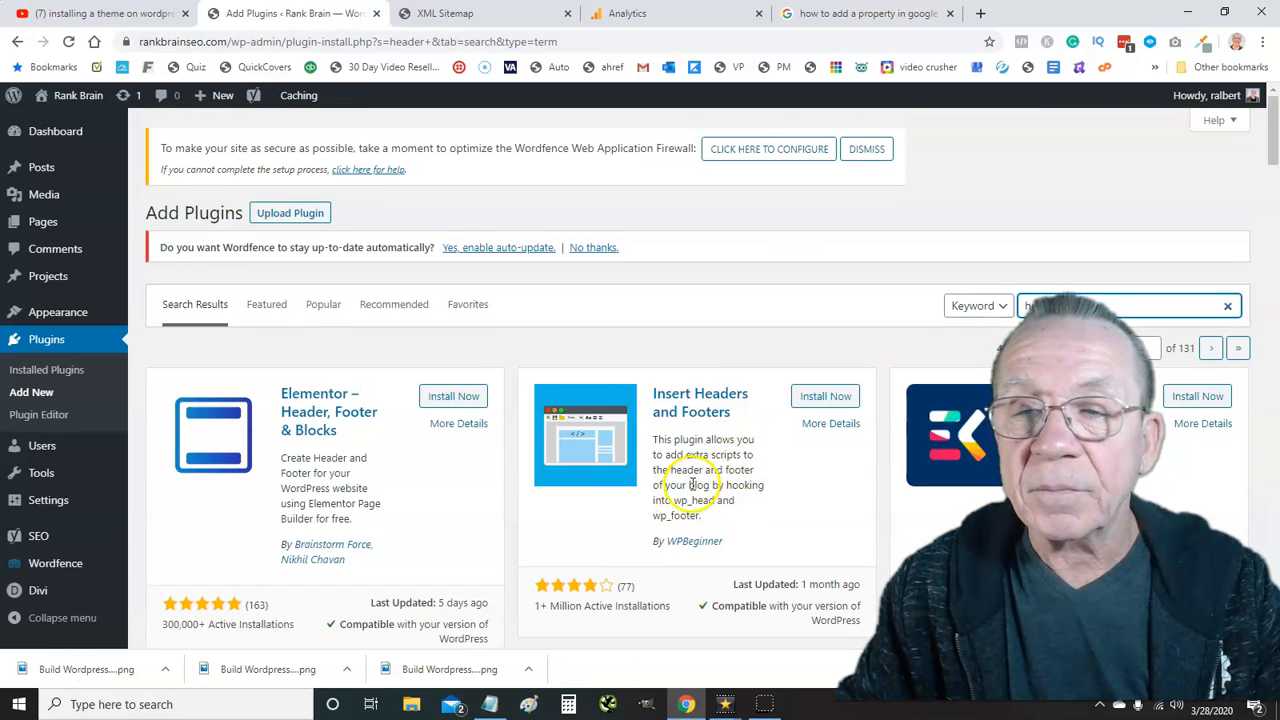
scroll(745, 455, "down", 1)
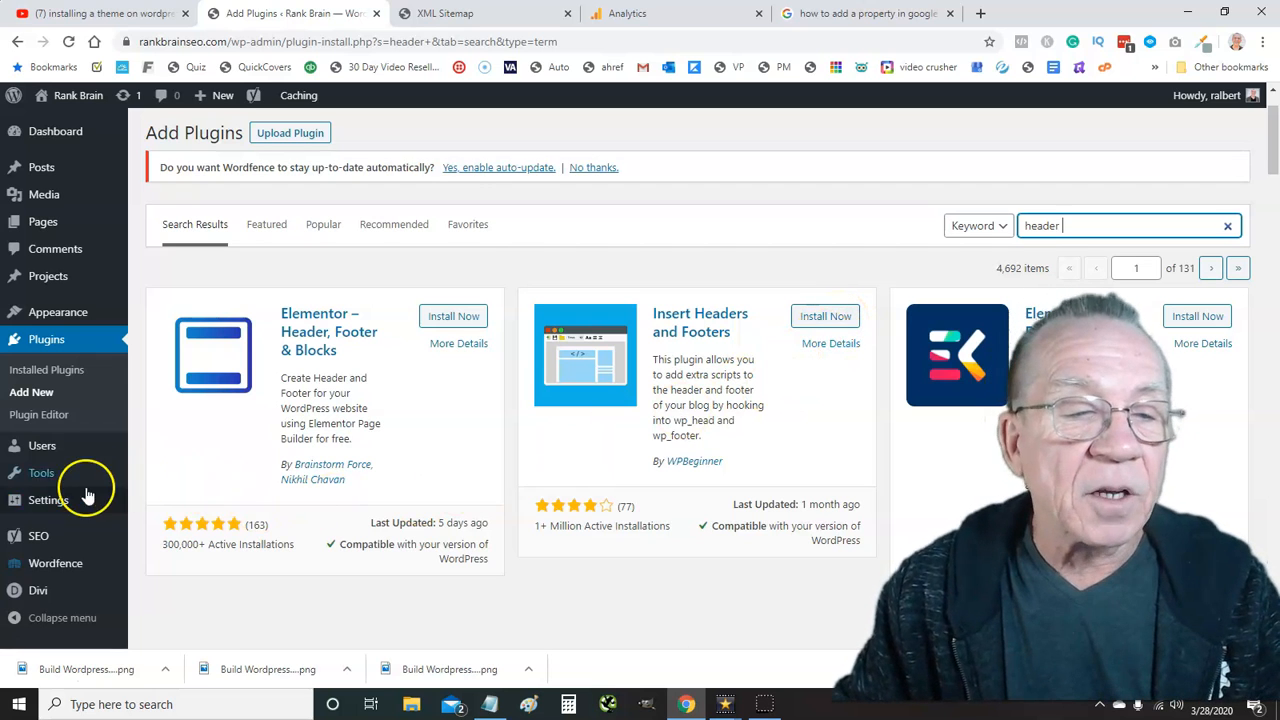
mouse_move(55, 510)
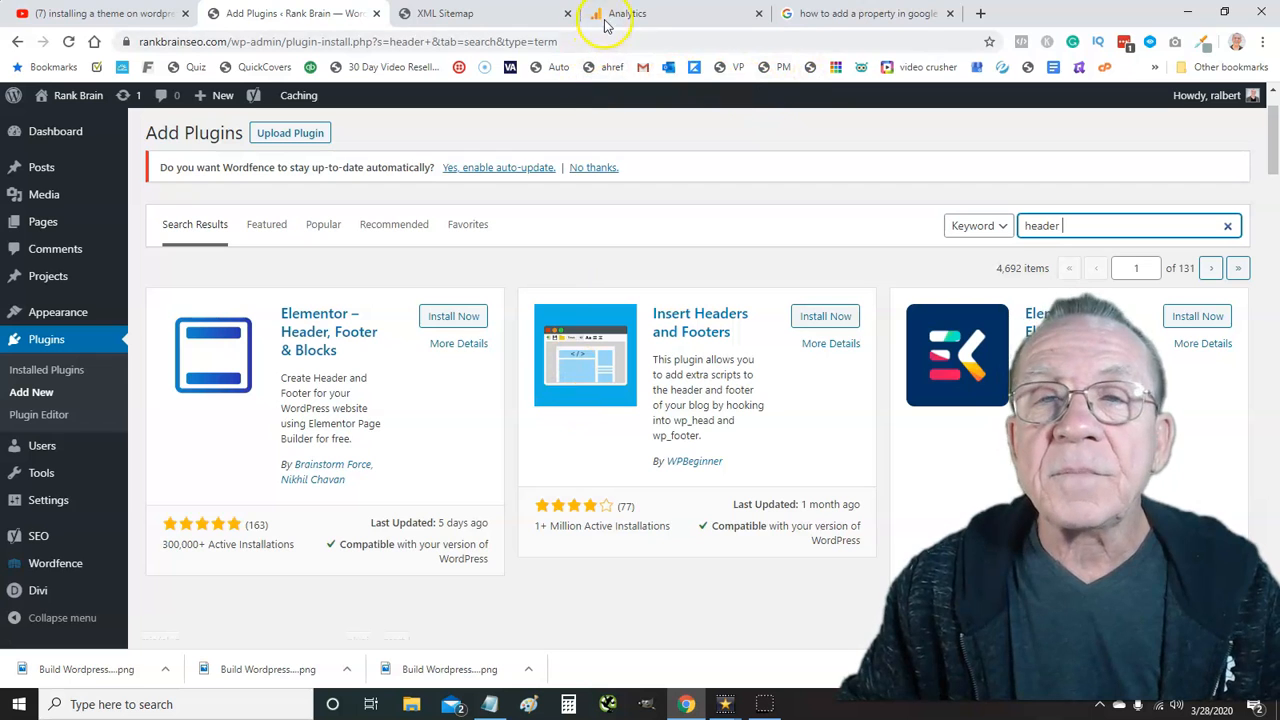
Back on the Analytics tracking code tab, enter 'bing' in the address bar
left_click(684, 15)
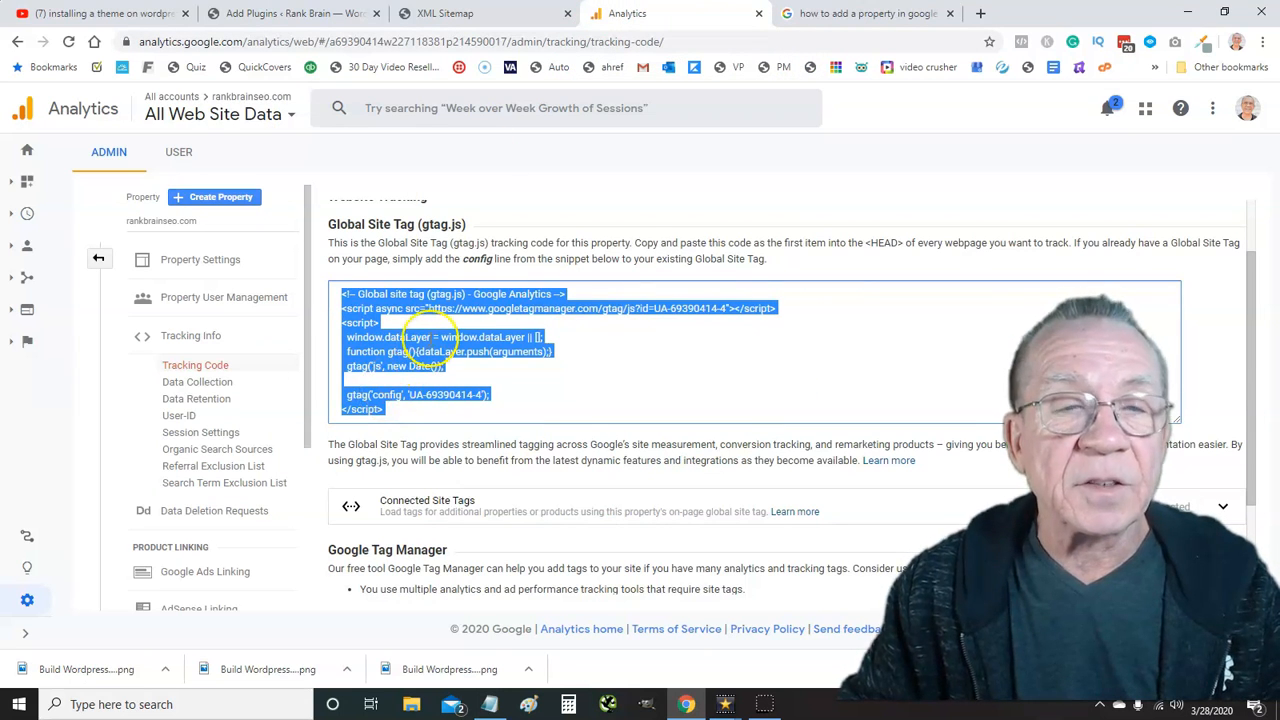
scroll(480, 290, "up", 2)
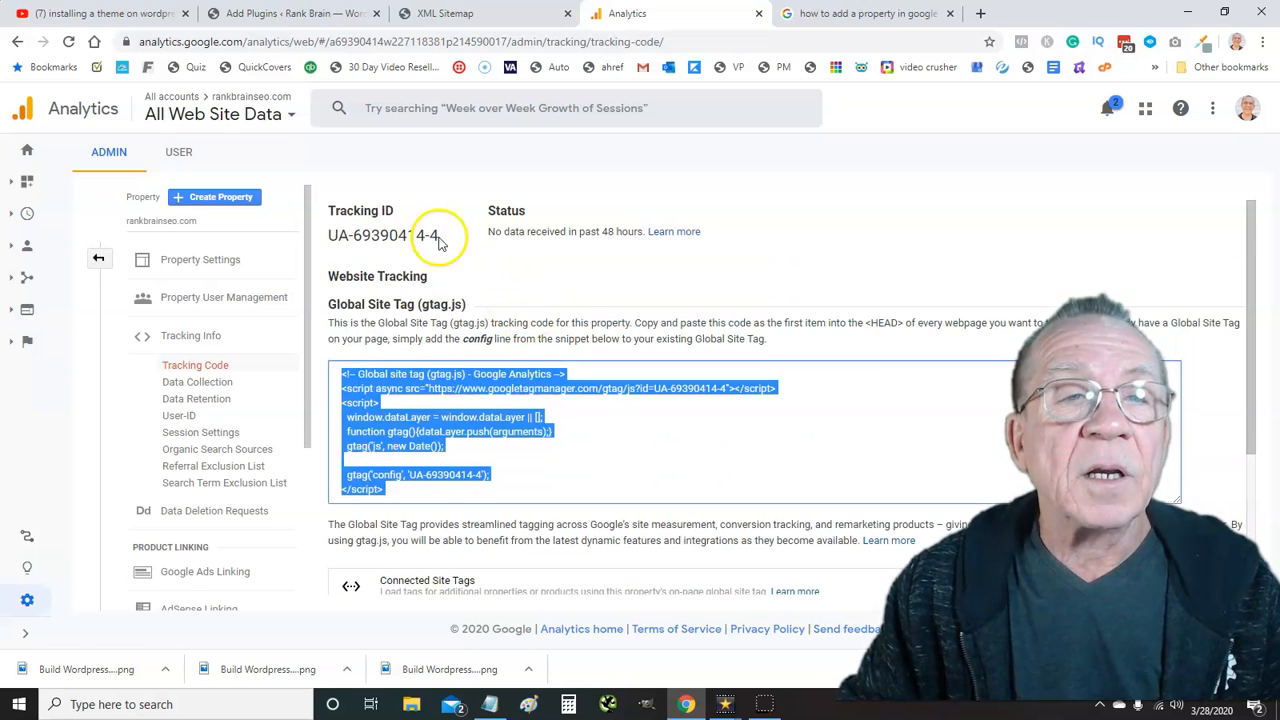
left_click(308, 44)
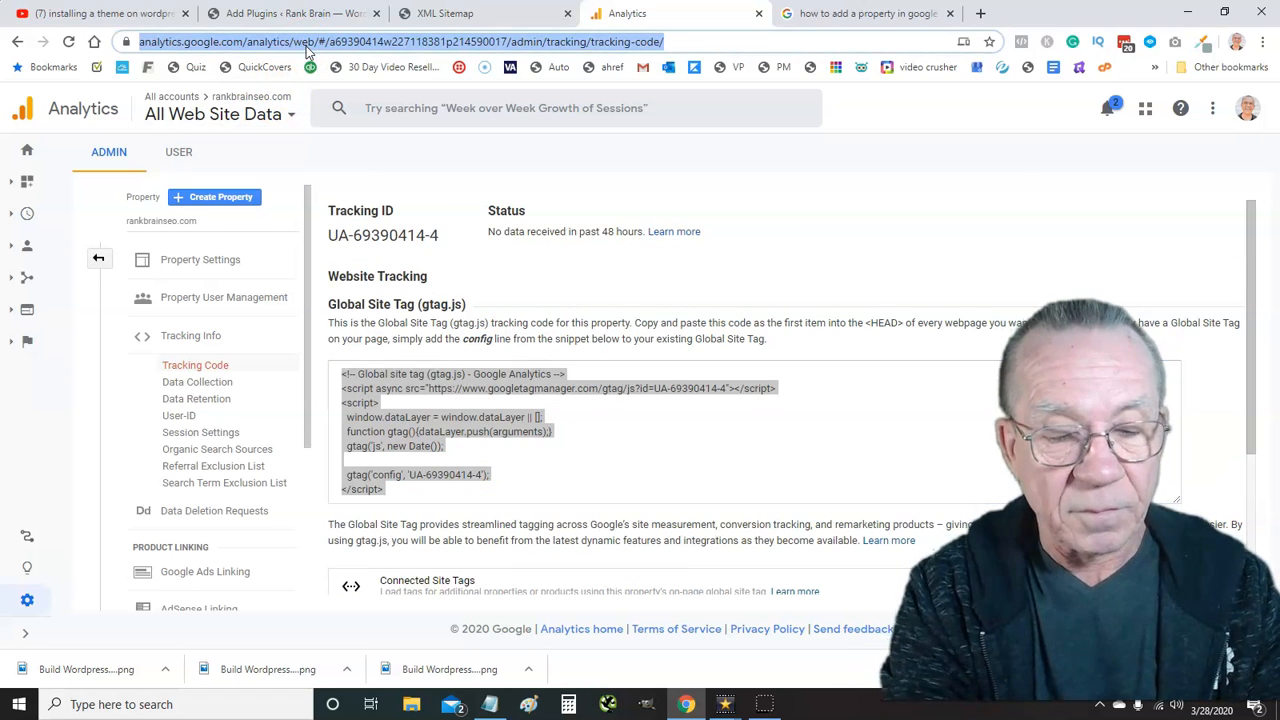
type("bing")
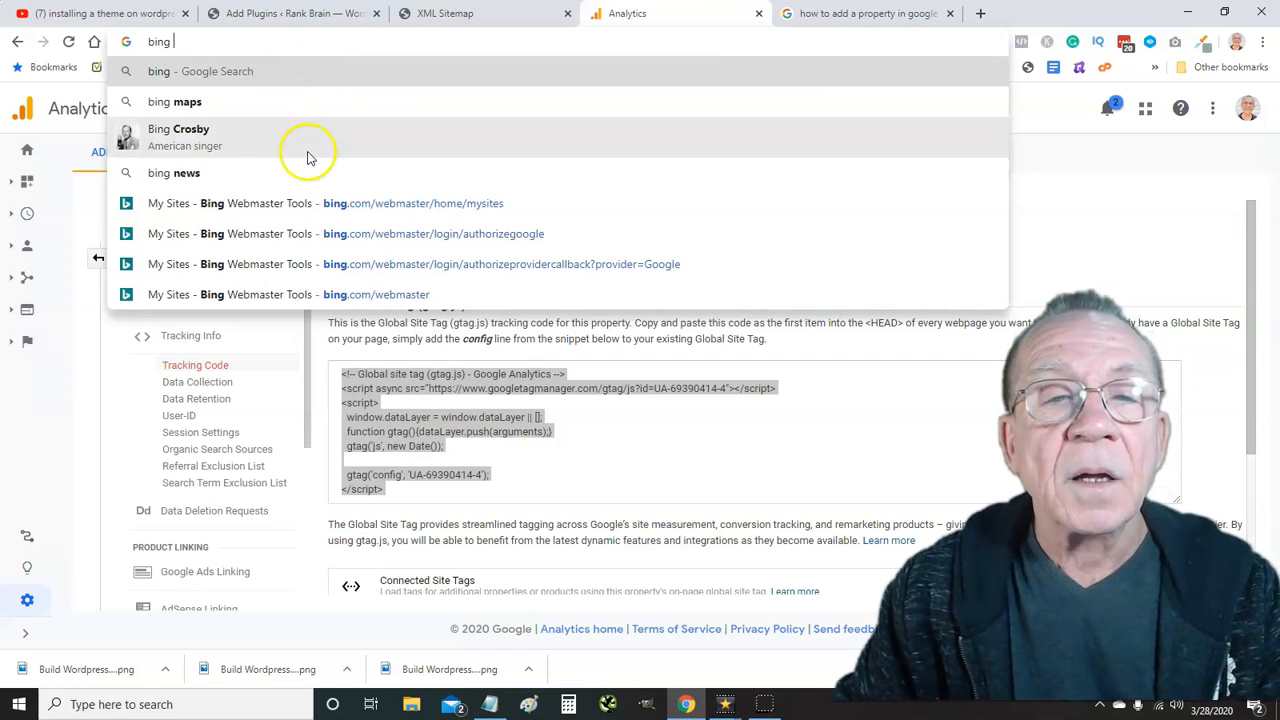
Sign in to Bing Webmaster Tools with the Google account
left_click(334, 204)
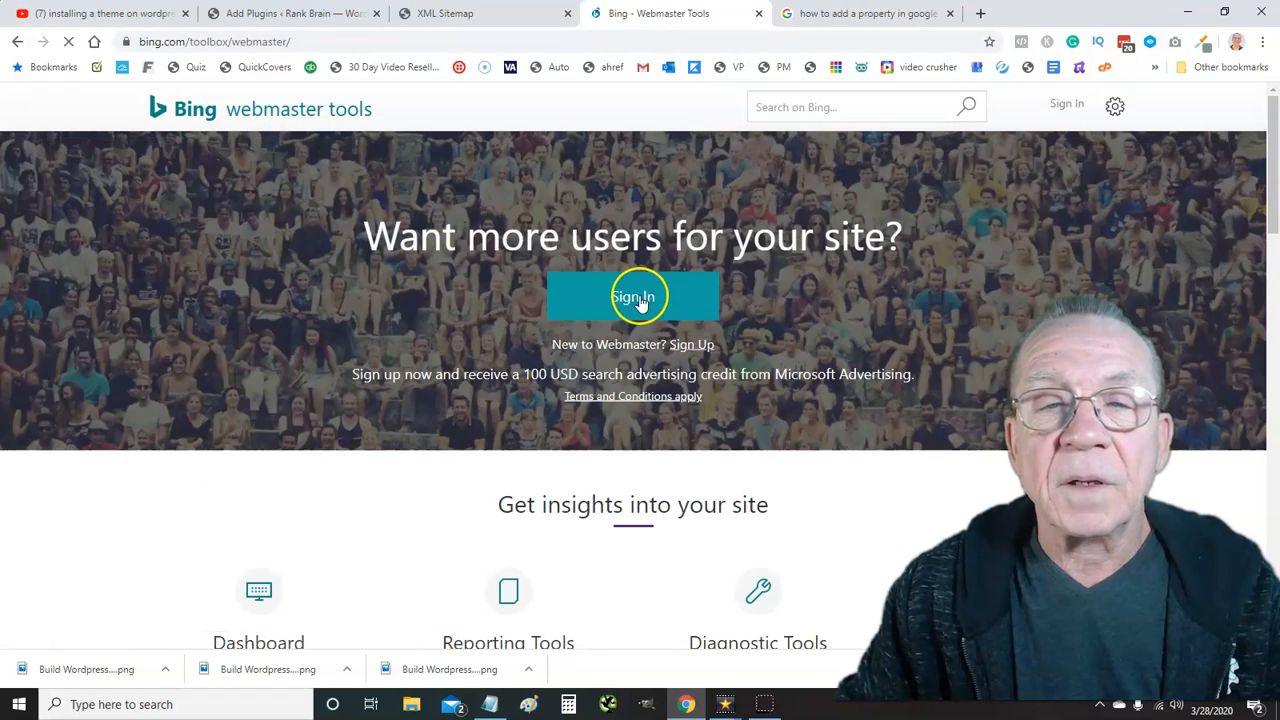
left_click(638, 300)
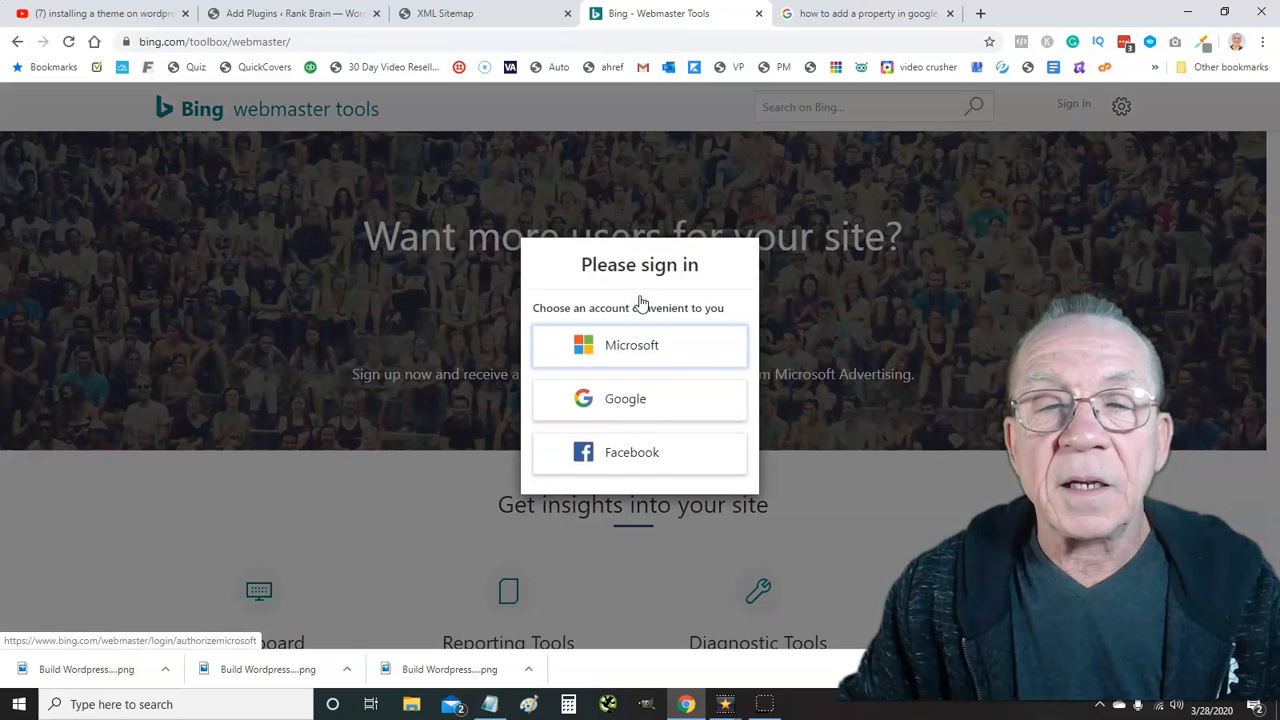
left_click(620, 406)
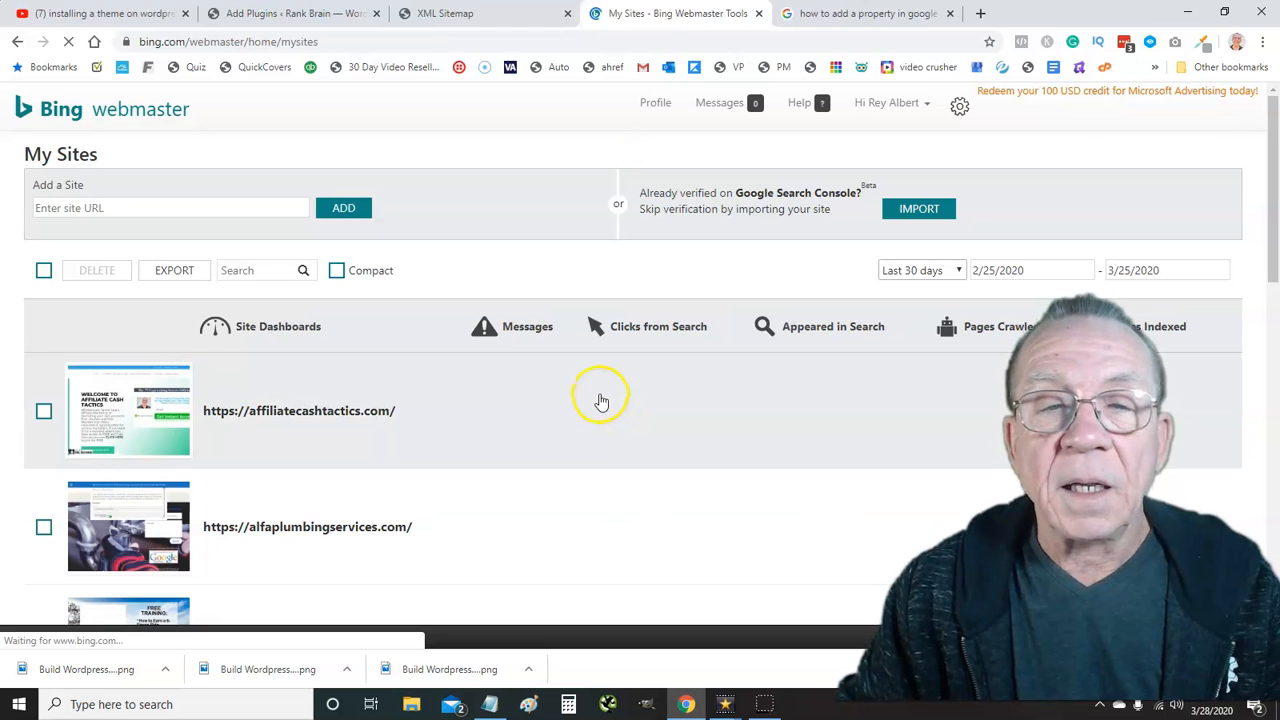
scroll(597, 398, "down", 2)
scroll(588, 395, "up", 2)
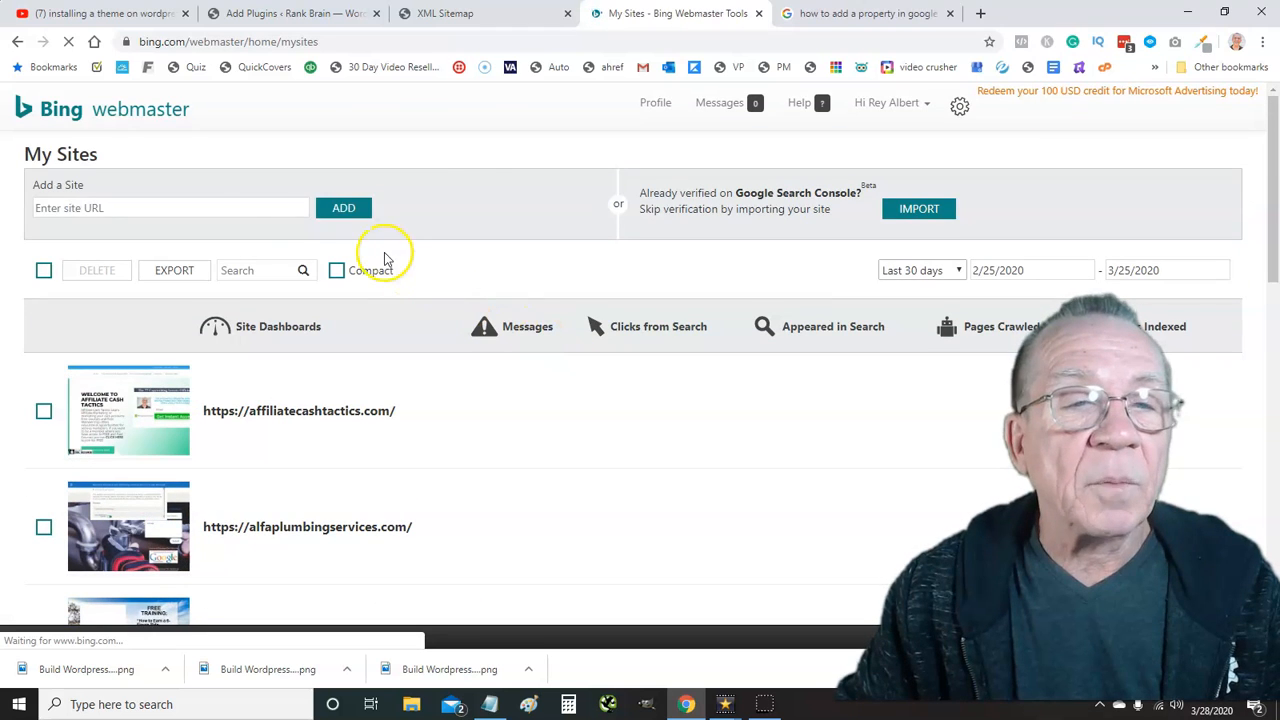
left_click(173, 208)
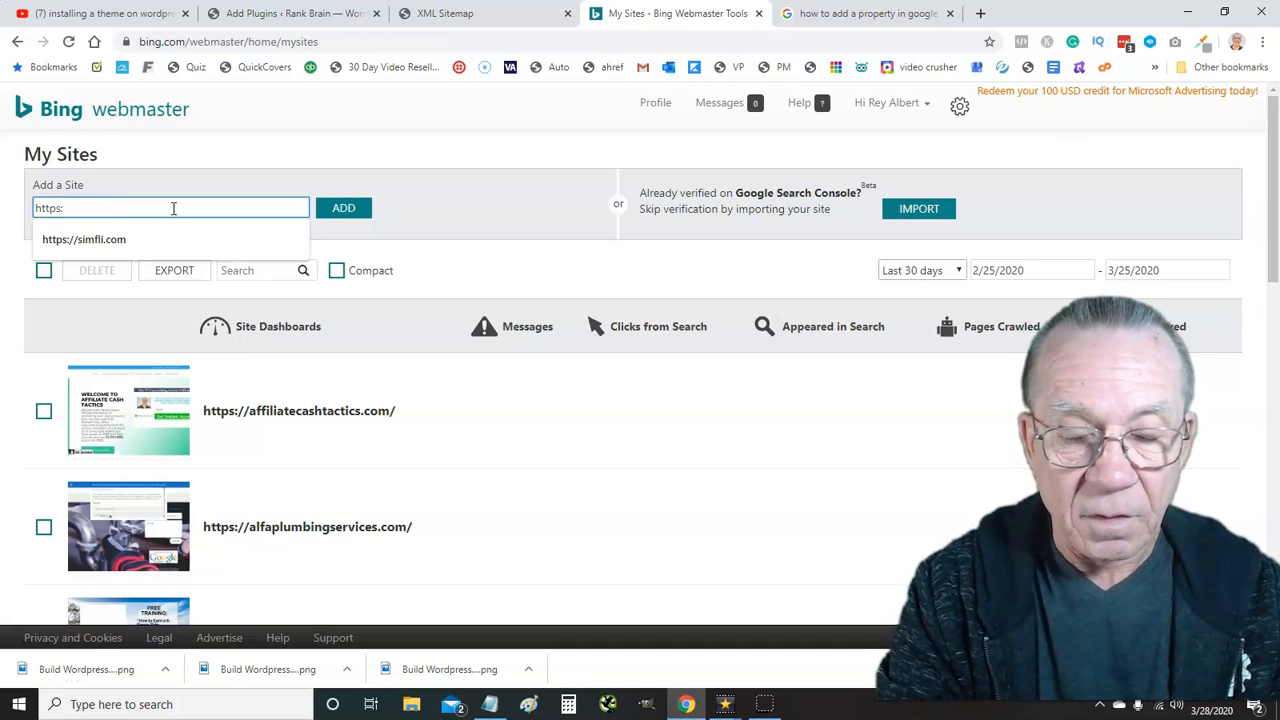
type("https://rankbrainseo.com")
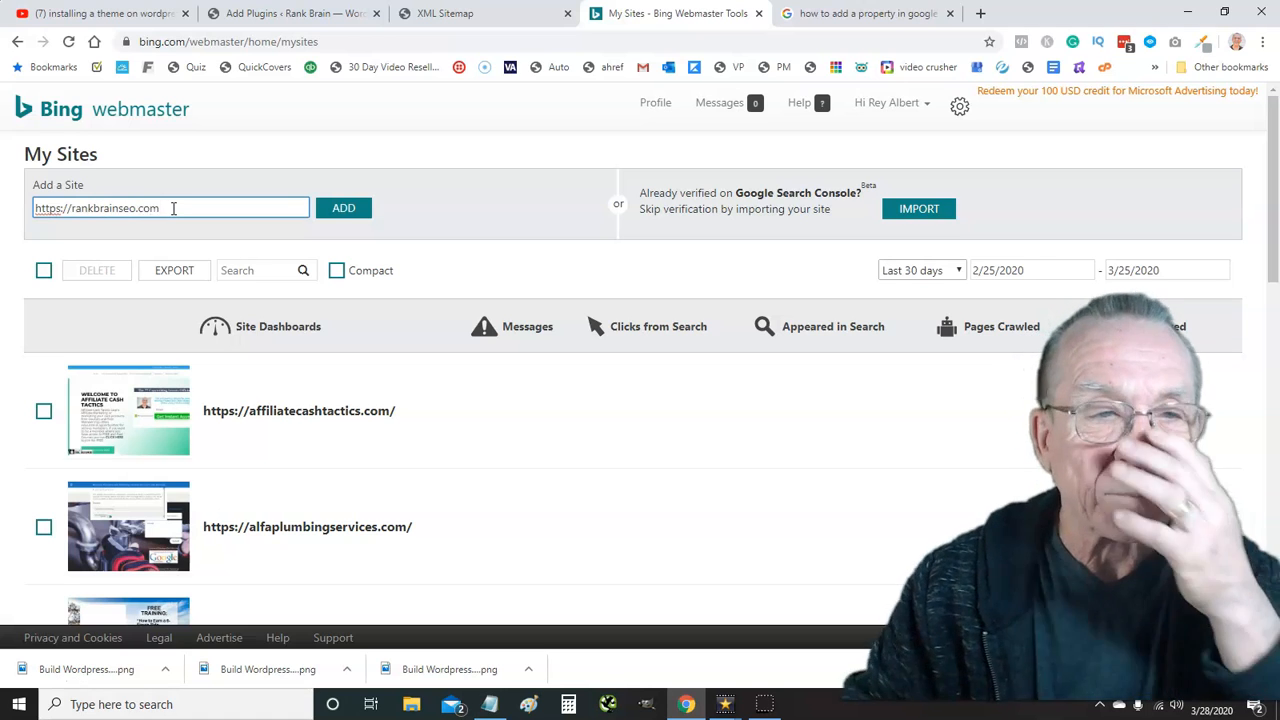
left_click(342, 210)
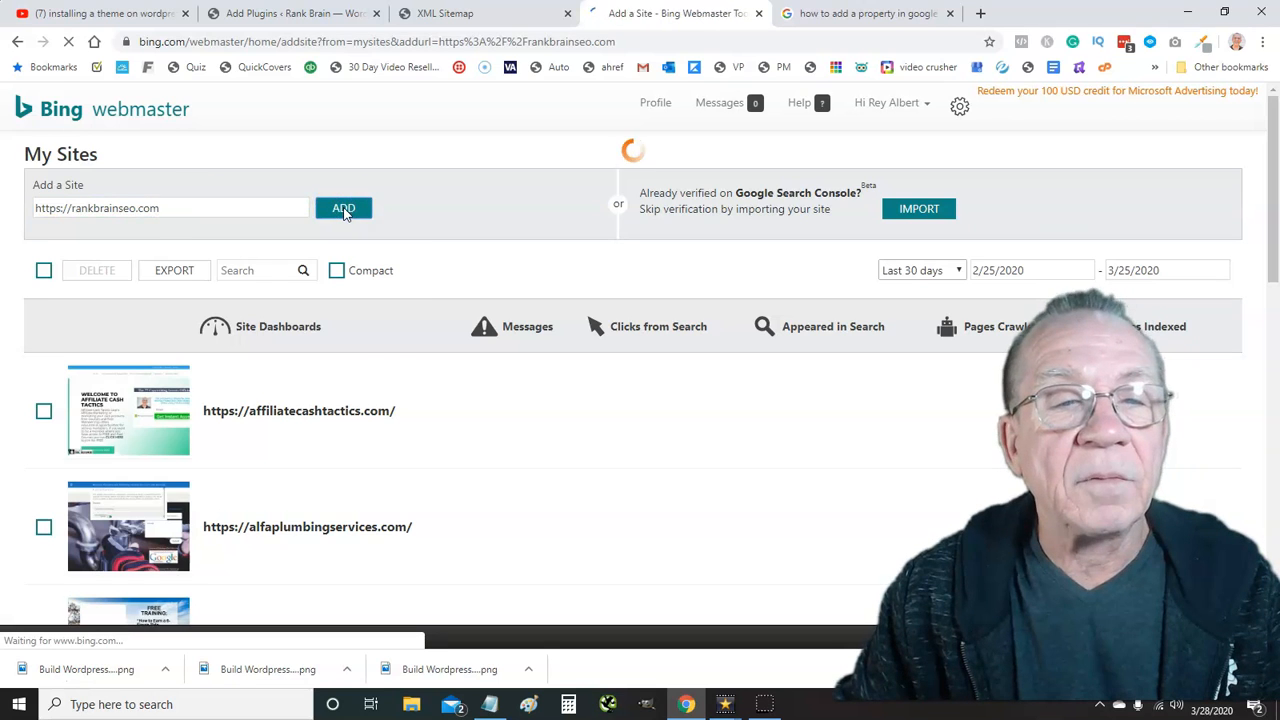
left_click(128, 219)
left_click(140, 260)
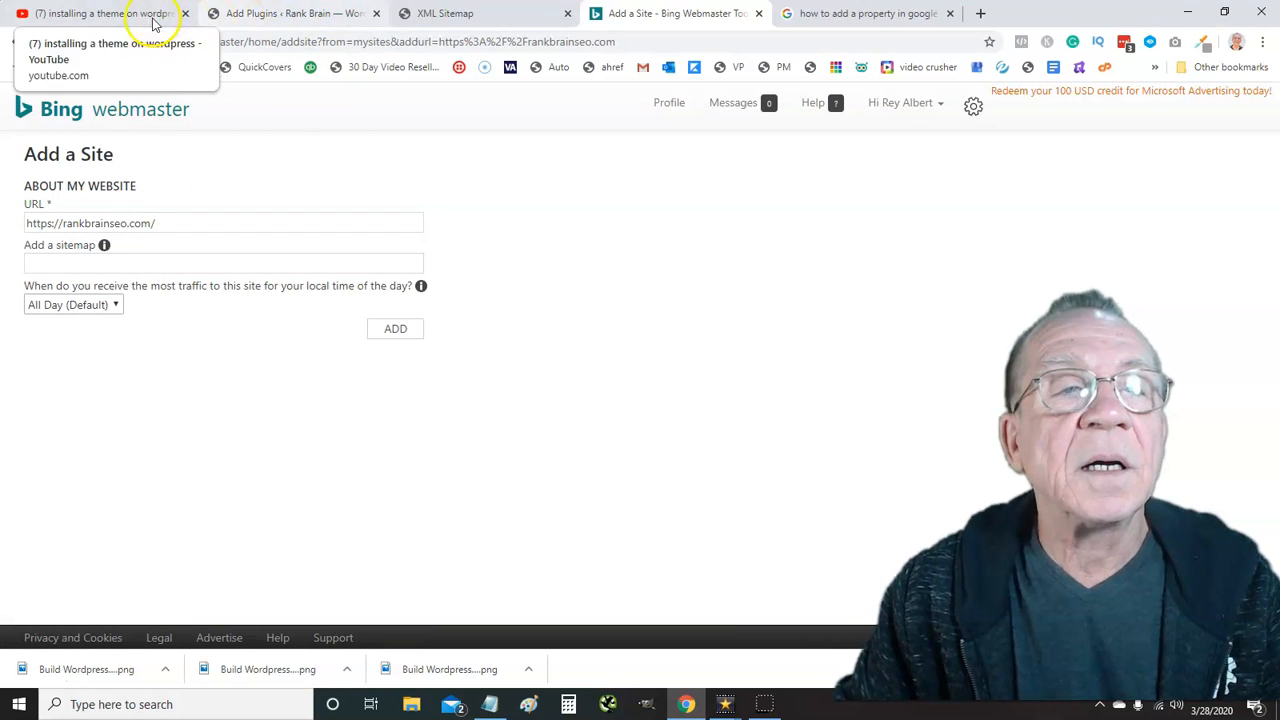
Go back to WordPress and open the Features settings under Yoast SEO > General
left_click(240, 20)
left_click(137, 18)
left_click(255, 18)
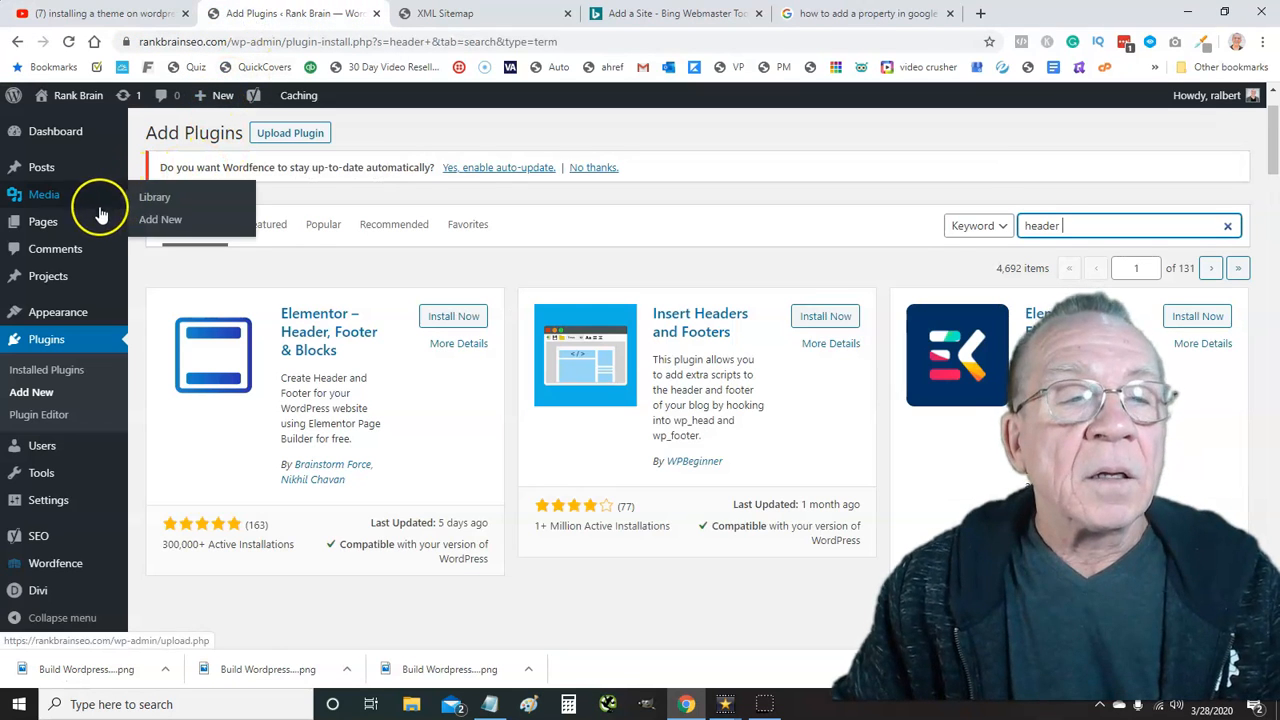
mouse_move(86, 223)
scroll(86, 225, "down", 3)
scroll(60, 400, "down", 2)
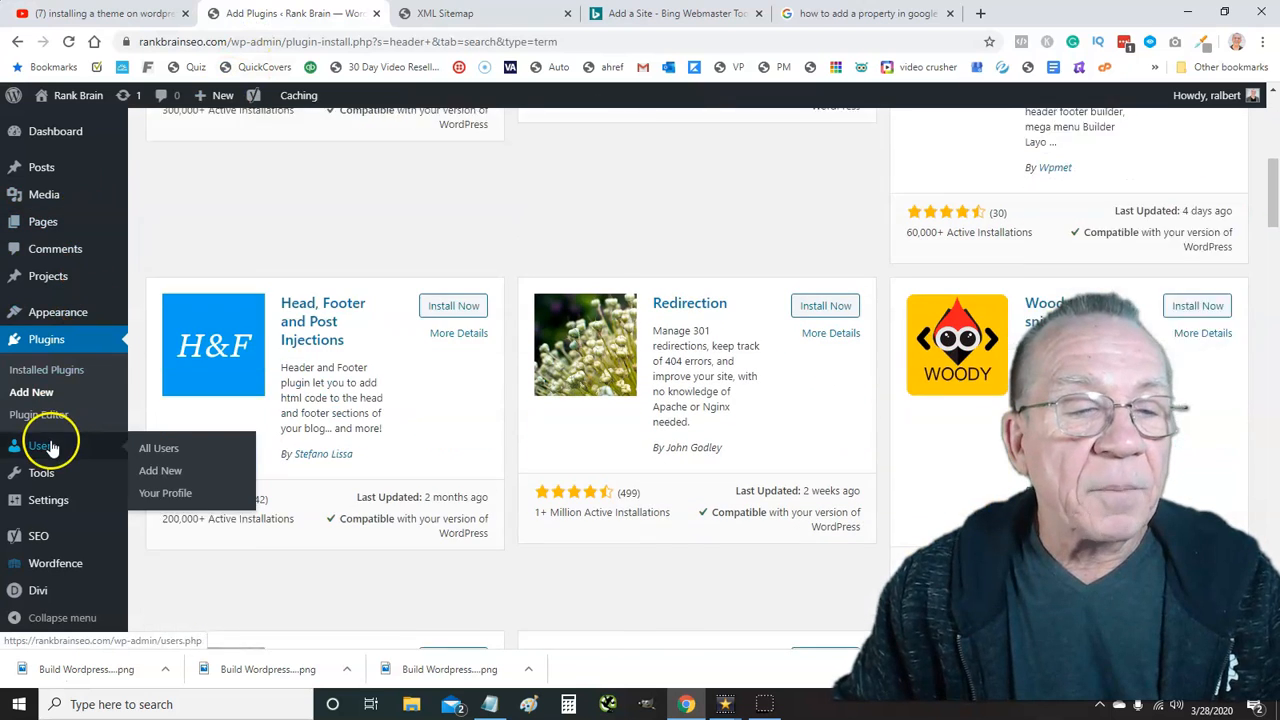
mouse_move(61, 505)
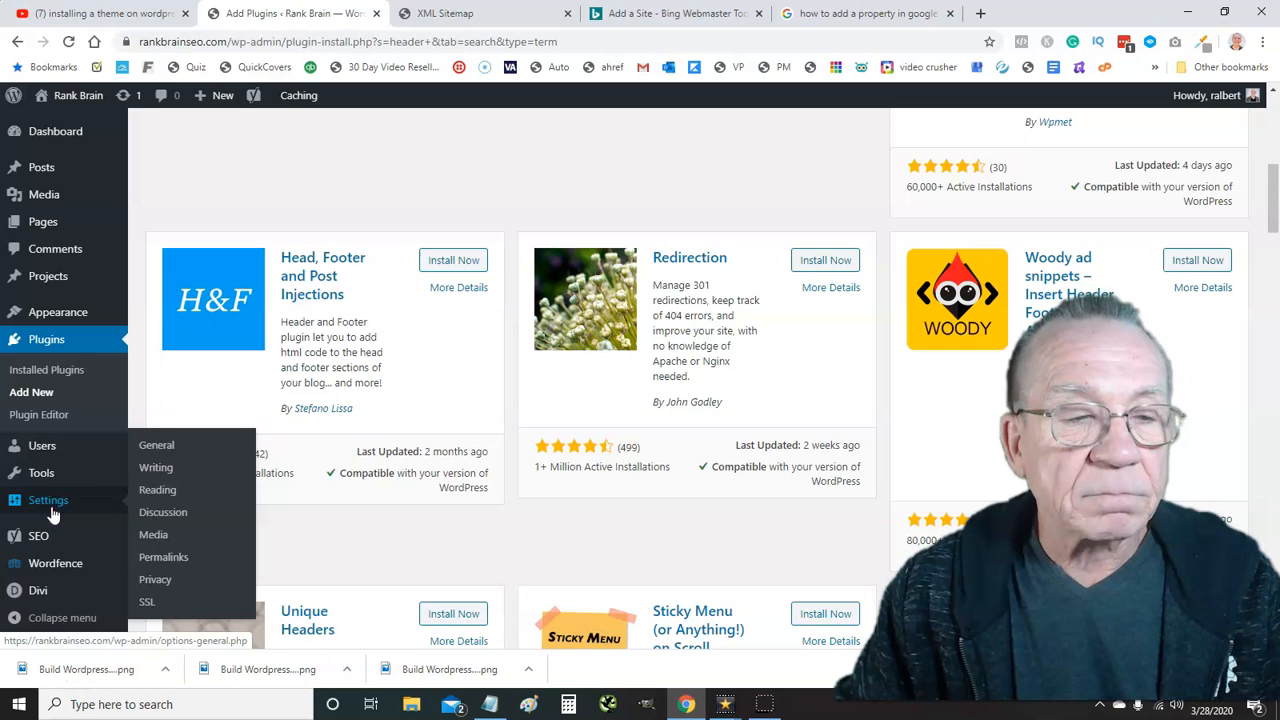
left_click(152, 513)
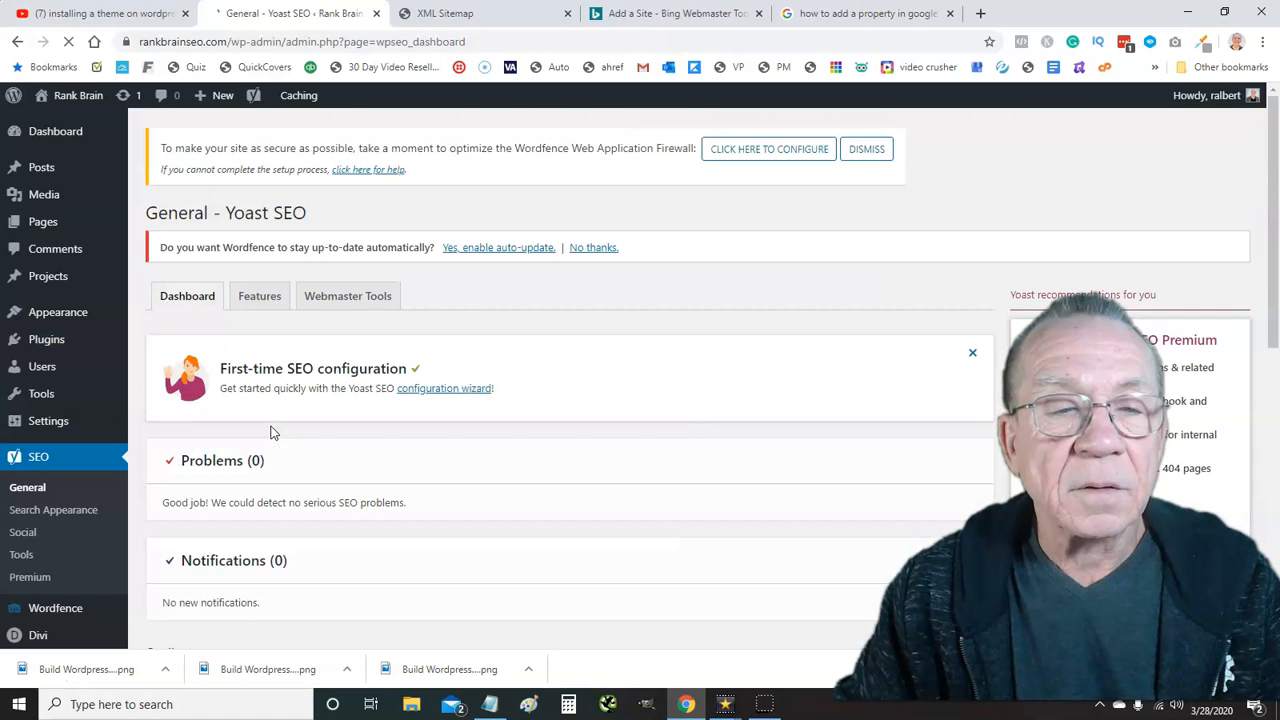
left_click(258, 295)
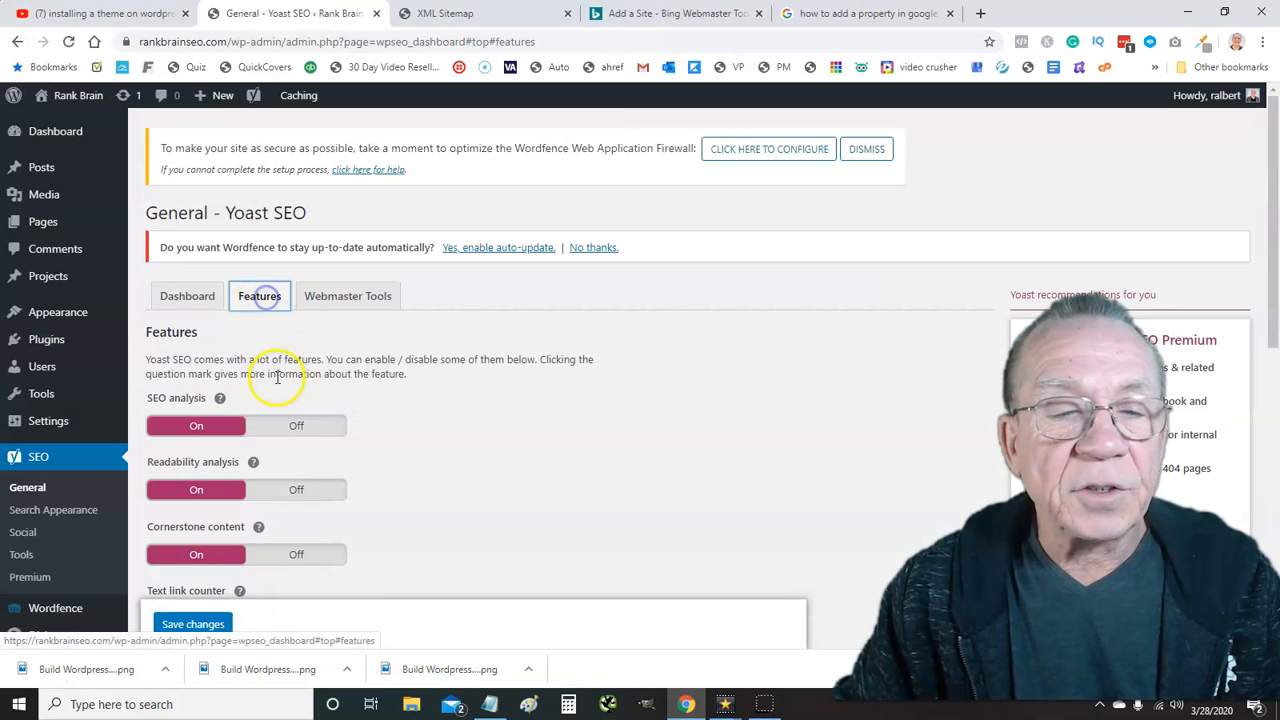
scroll(275, 380, "down", 2)
scroll(284, 416, "down", 2)
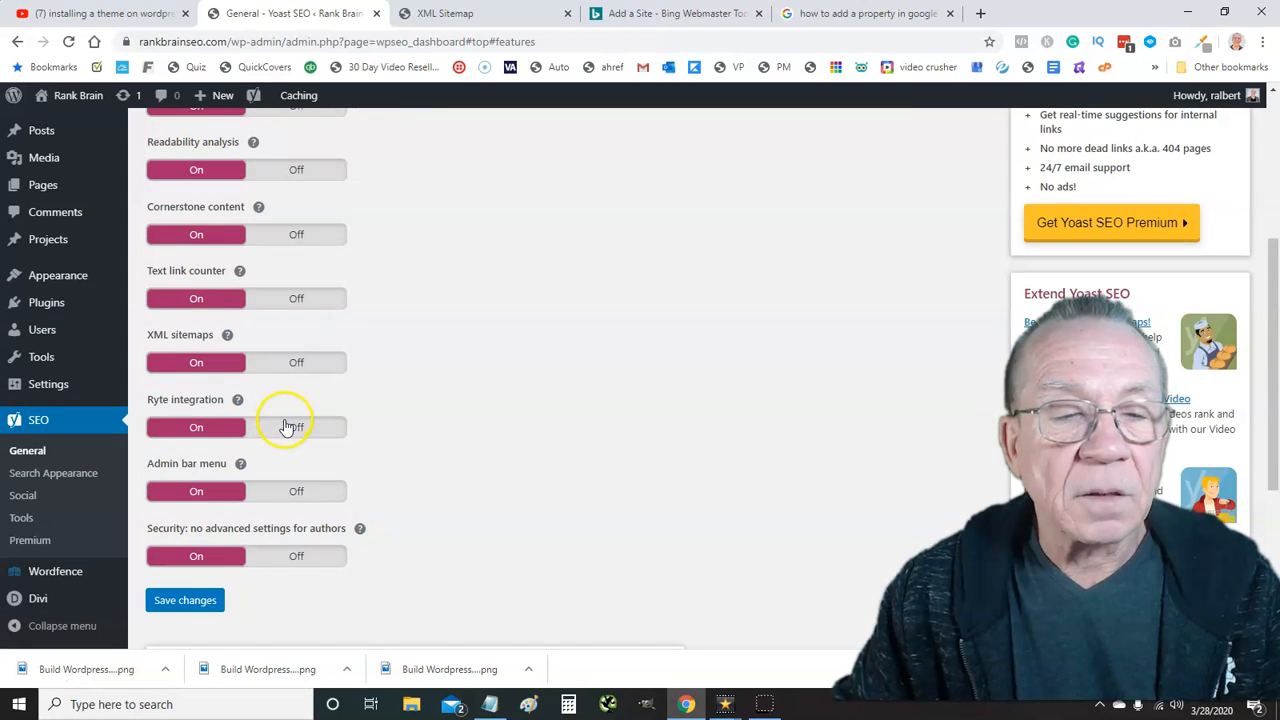
Open the Yoast XML sitemap index and copy its sitemap_index.xml address
left_click(227, 338)
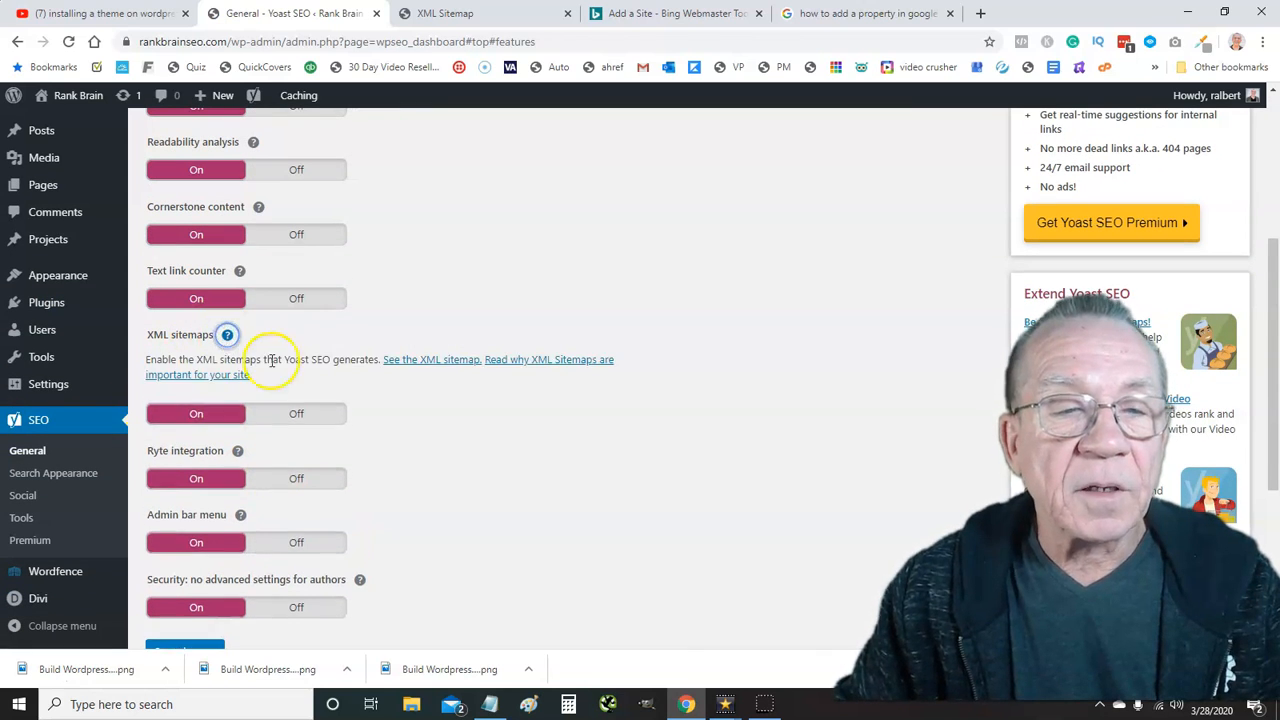
left_click(411, 363)
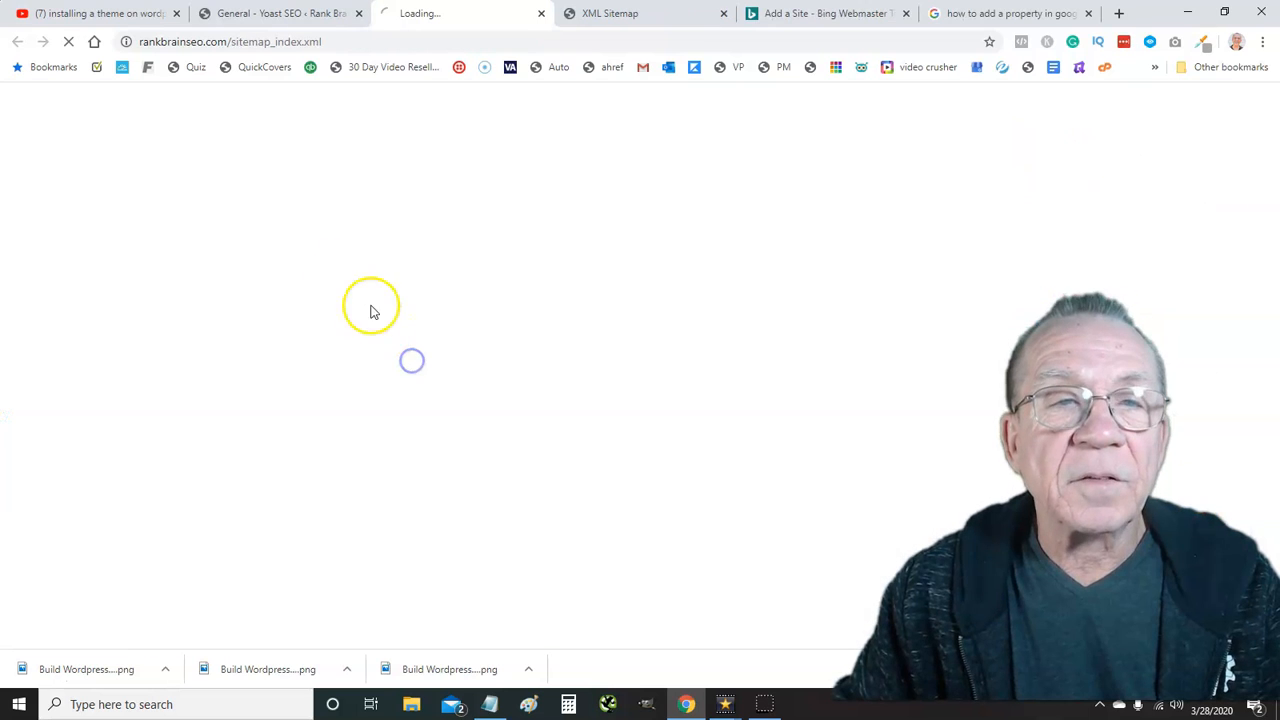
left_click(202, 42)
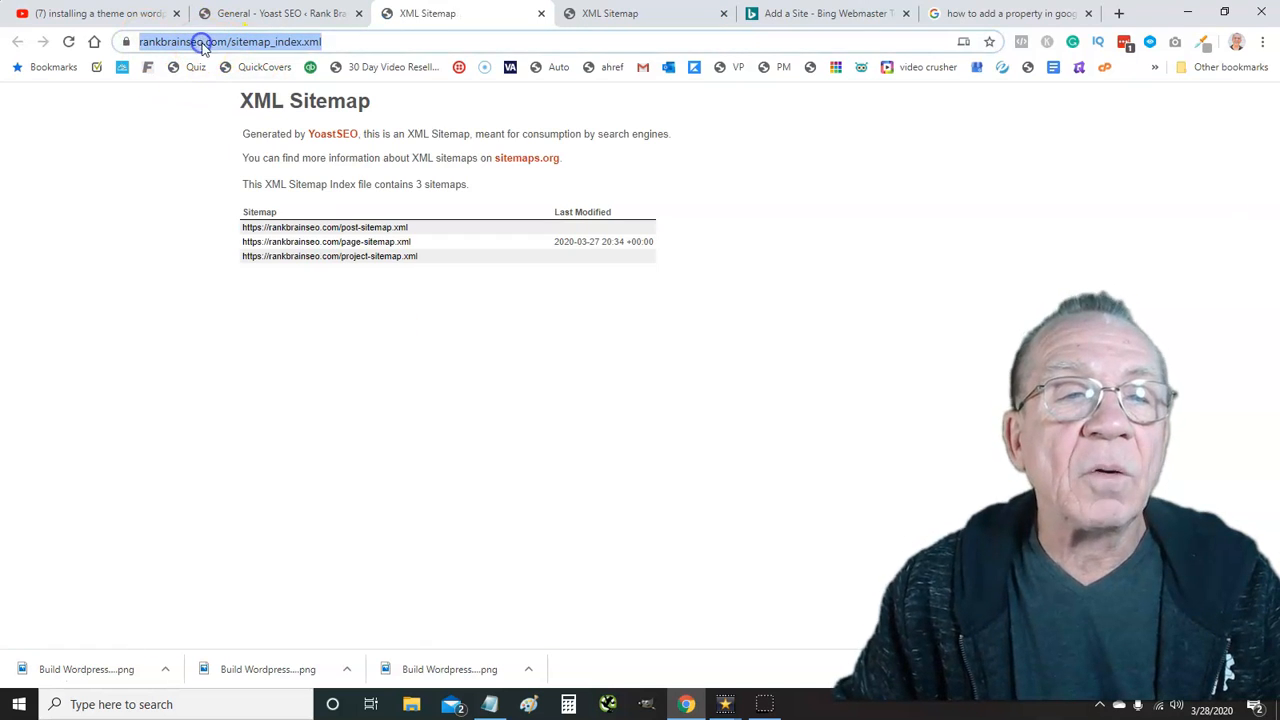
right_click(200, 42)
left_click(240, 156)
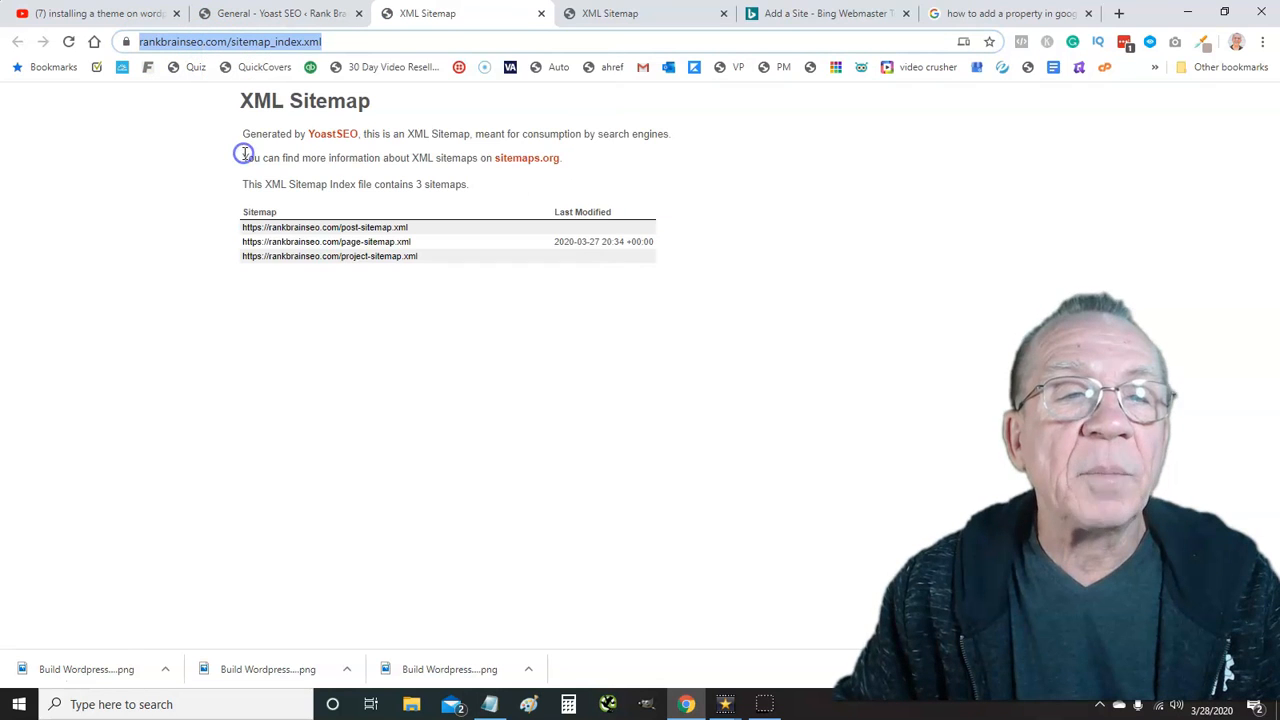
Paste the sitemap_index.xml URL into Bing's sitemap field and add rankbrainseo.com
left_click(808, 14)
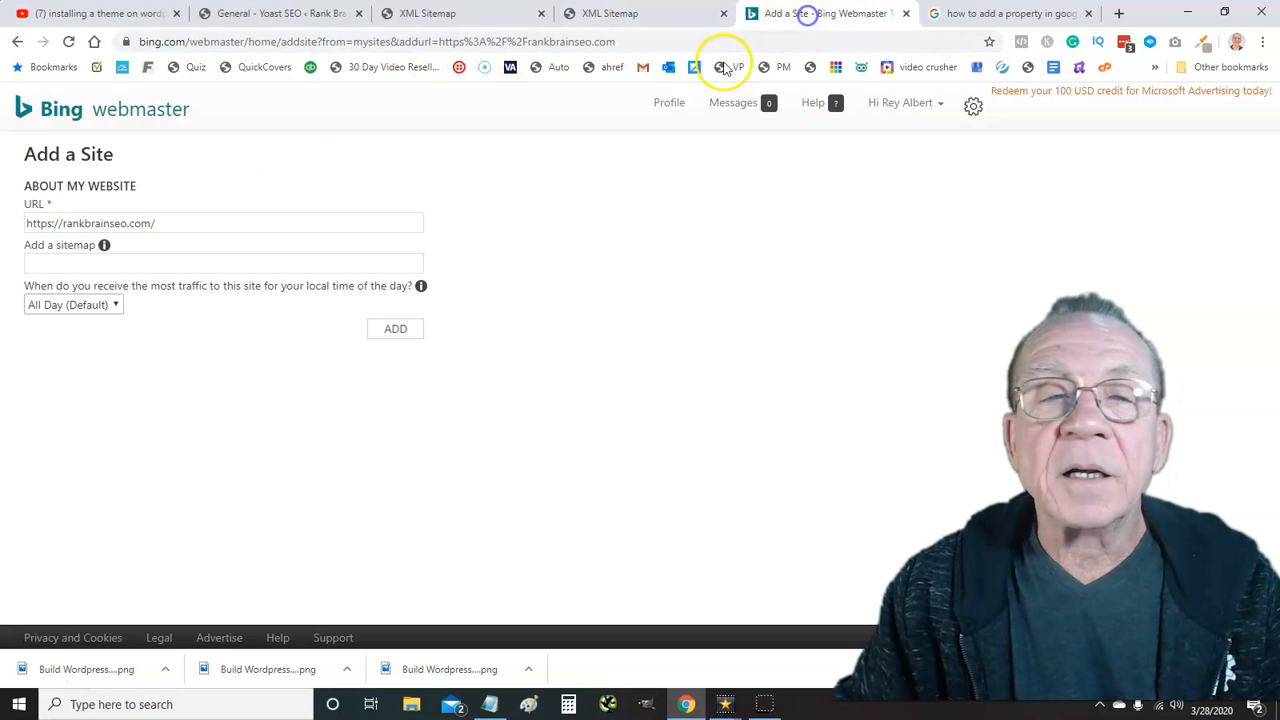
left_click(118, 224)
left_click(112, 263)
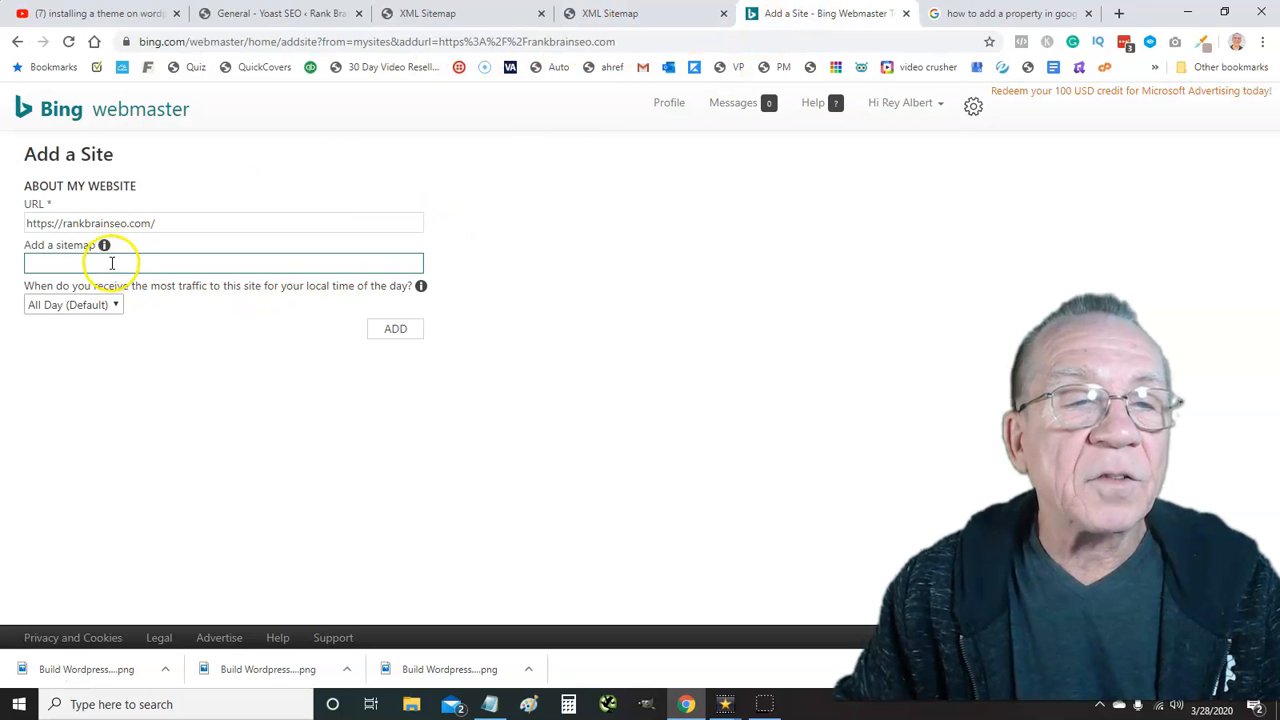
key("ctrl+v")
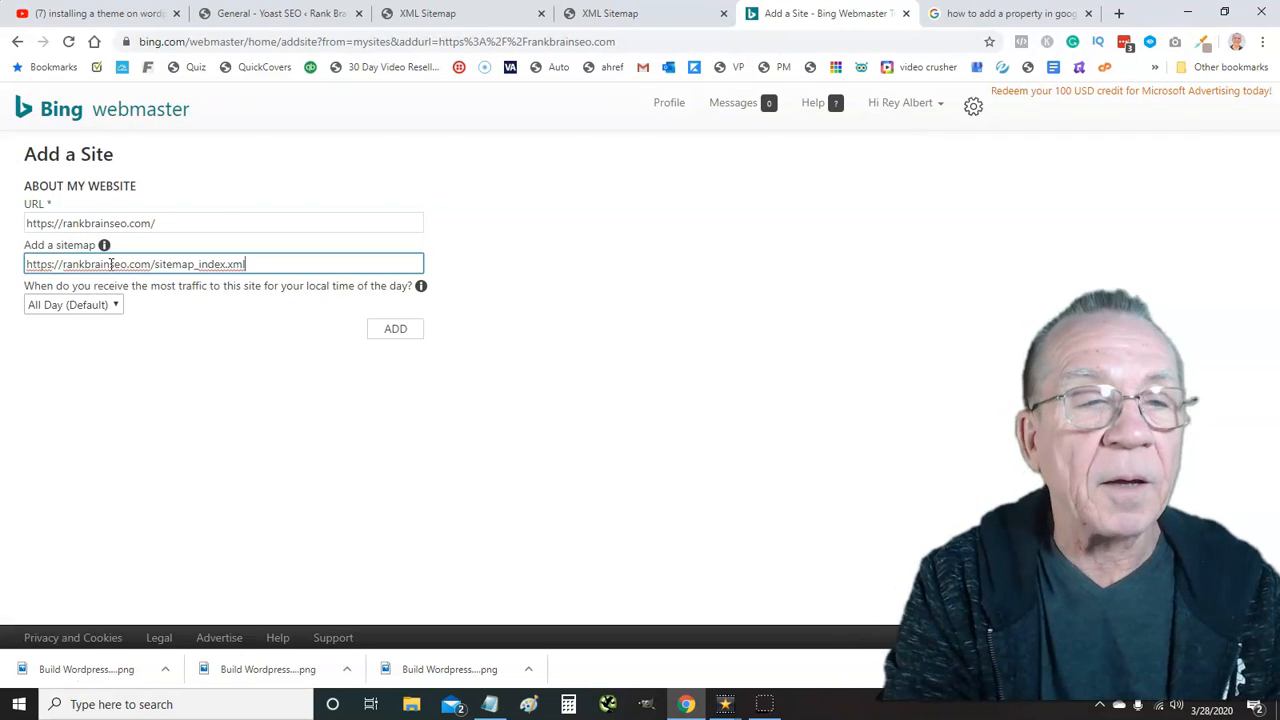
left_click(380, 331)
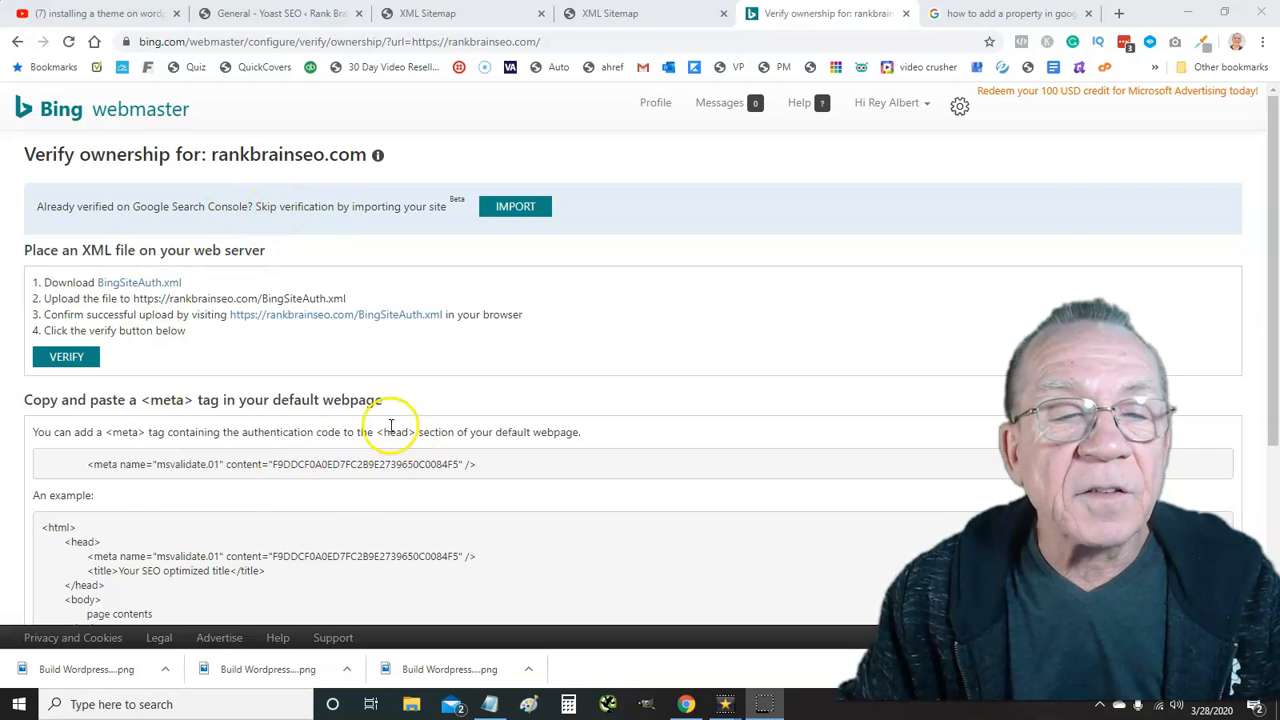
Verify rankbrainseo.com by importing from Google Search Console, allowing the Google account access
left_click(511, 209)
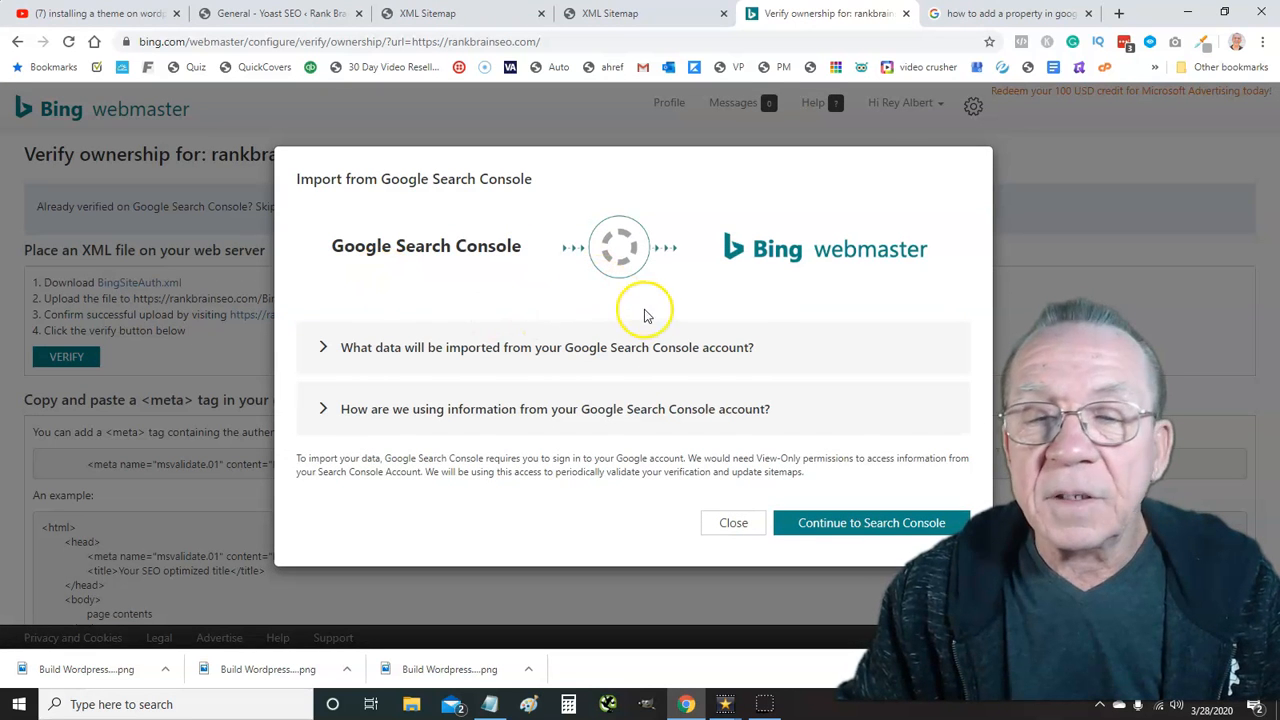
left_click(855, 523)
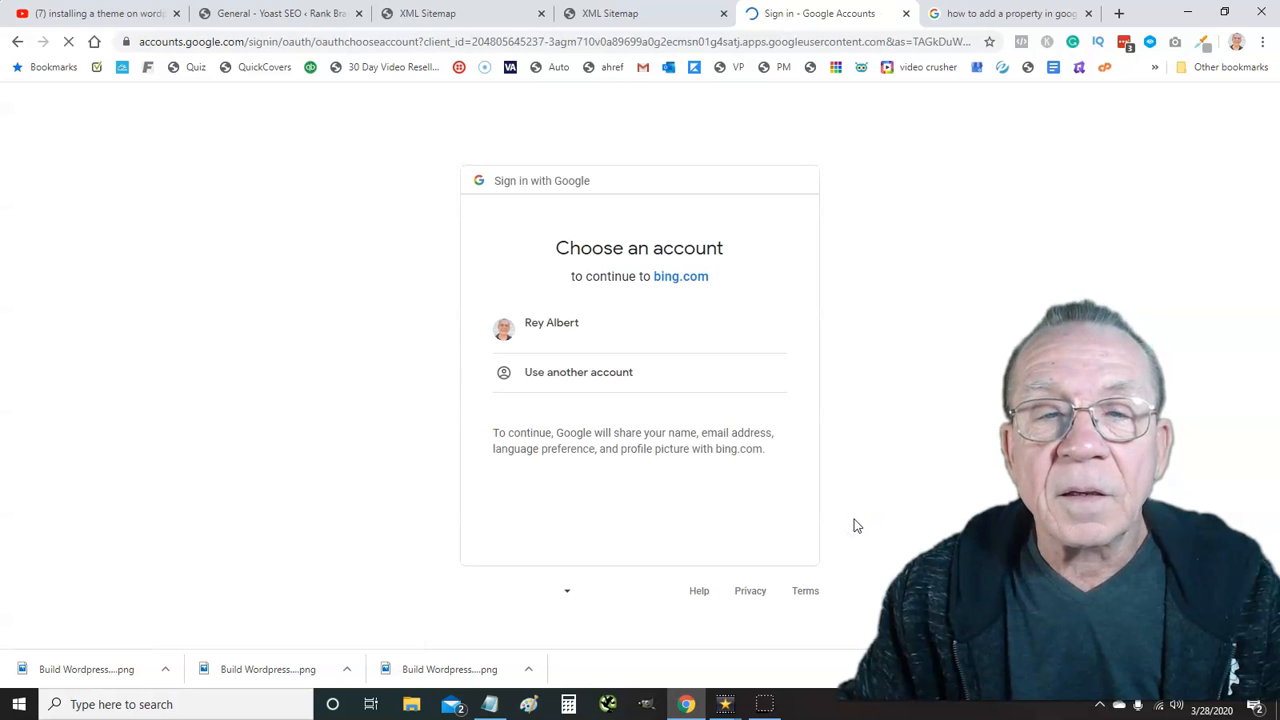
left_click(574, 332)
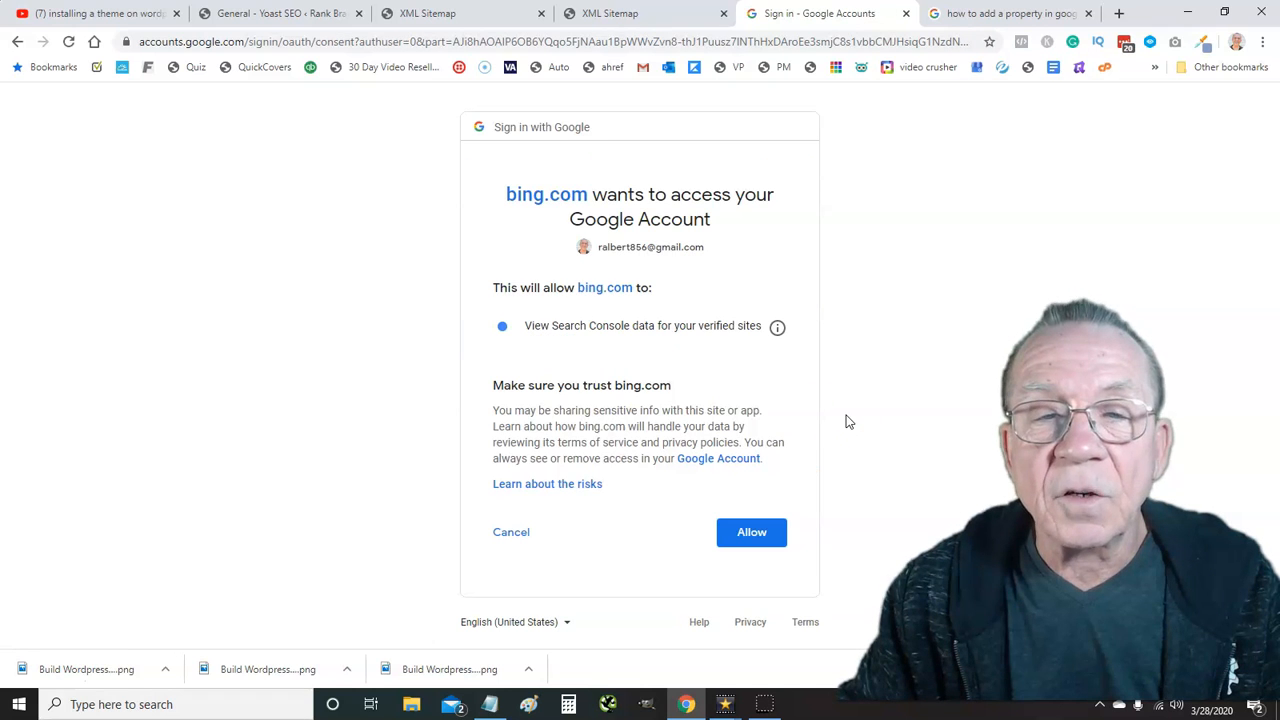
left_click(752, 533)
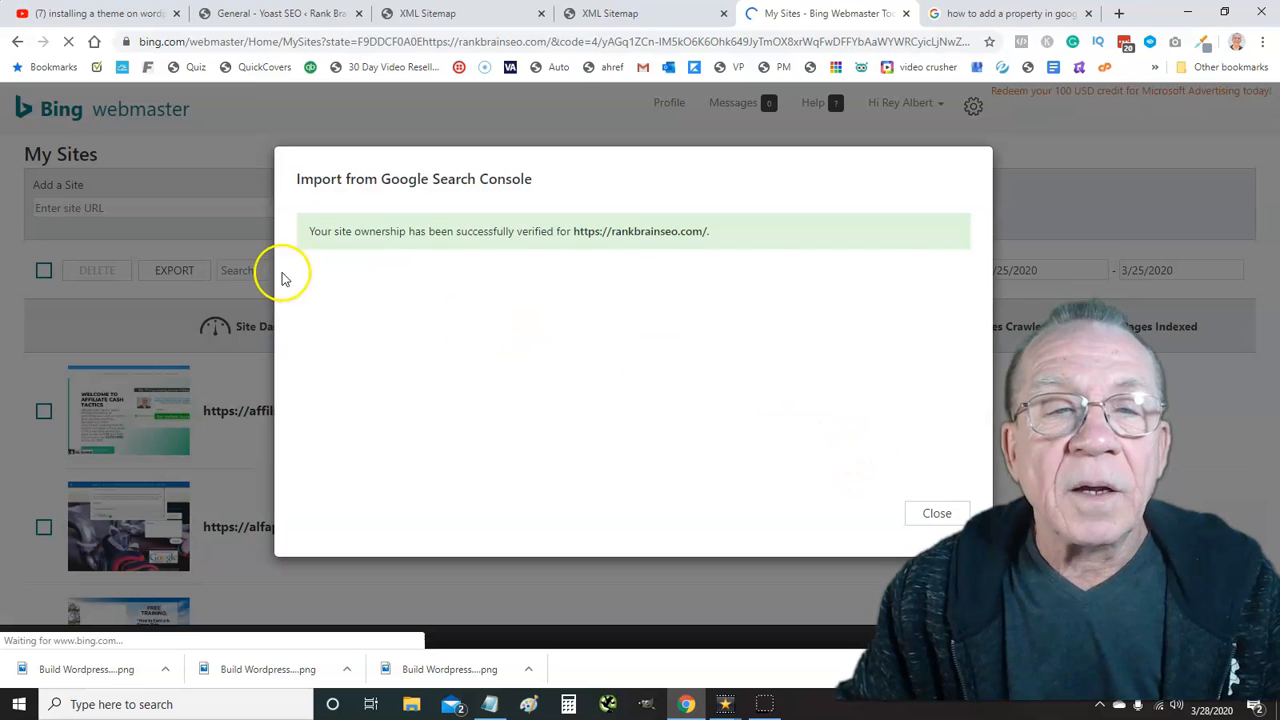
Close the Google Search Console import success dialog
left_click(939, 512)
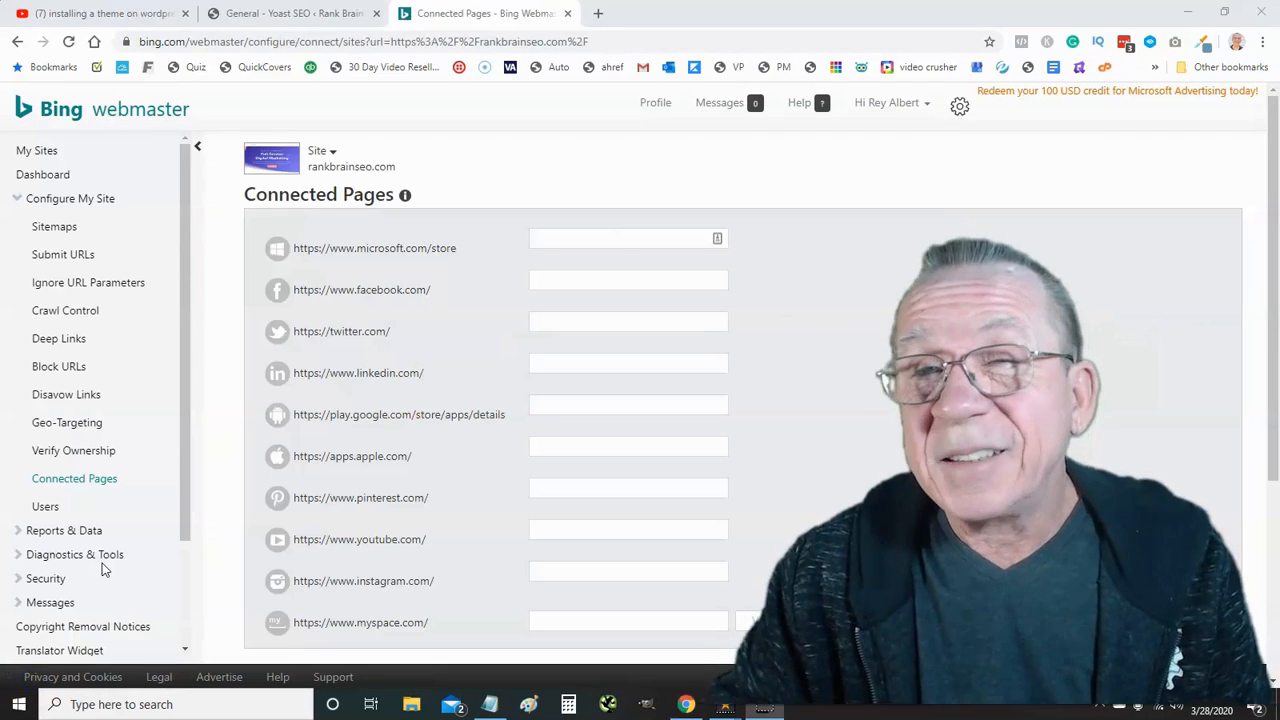